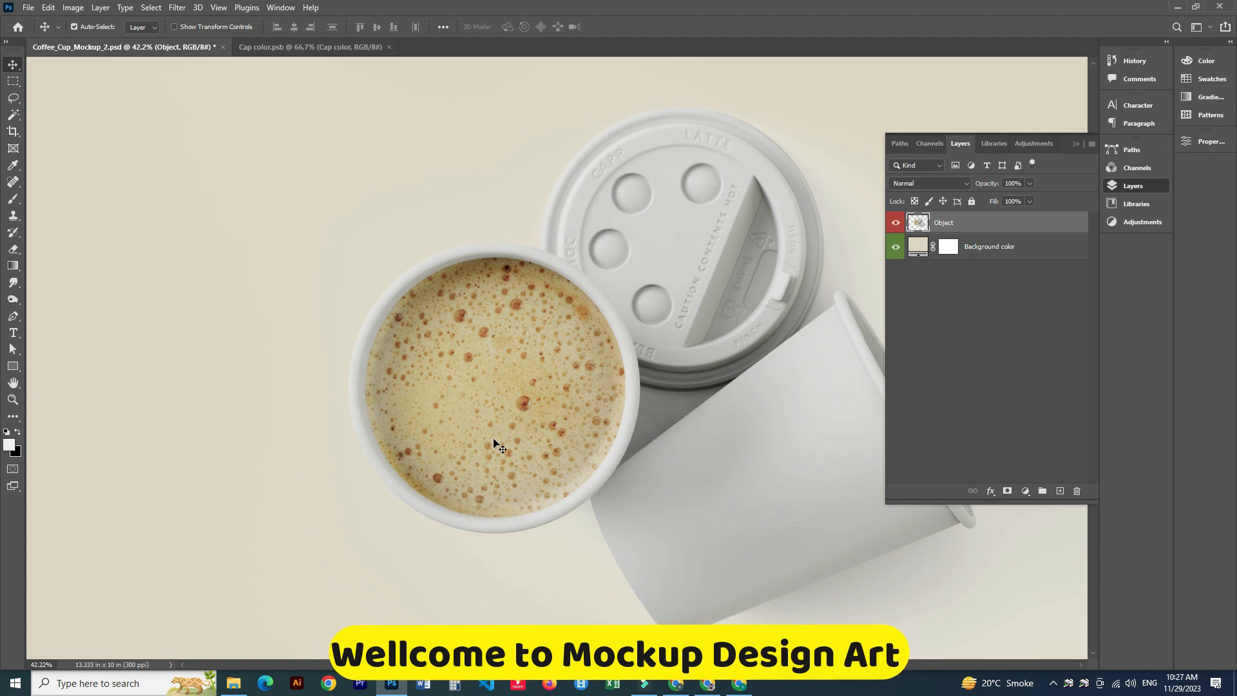
Start a filled Pen shape along the right side of the coffee cup's outer rim and set its opacity to 0%.
key(p)
scroll(619, 490, up, 5)
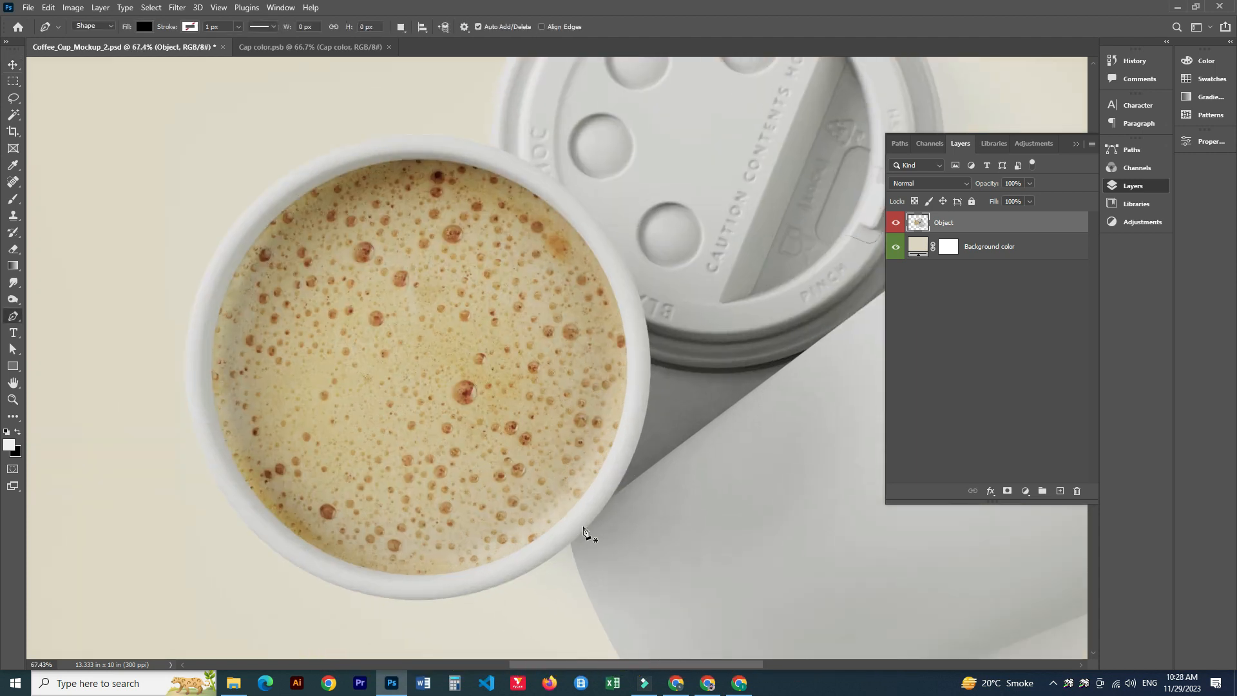
scroll(622, 484, up, 5)
drag(668, 250, 654, 71)
alt+click(669, 271)
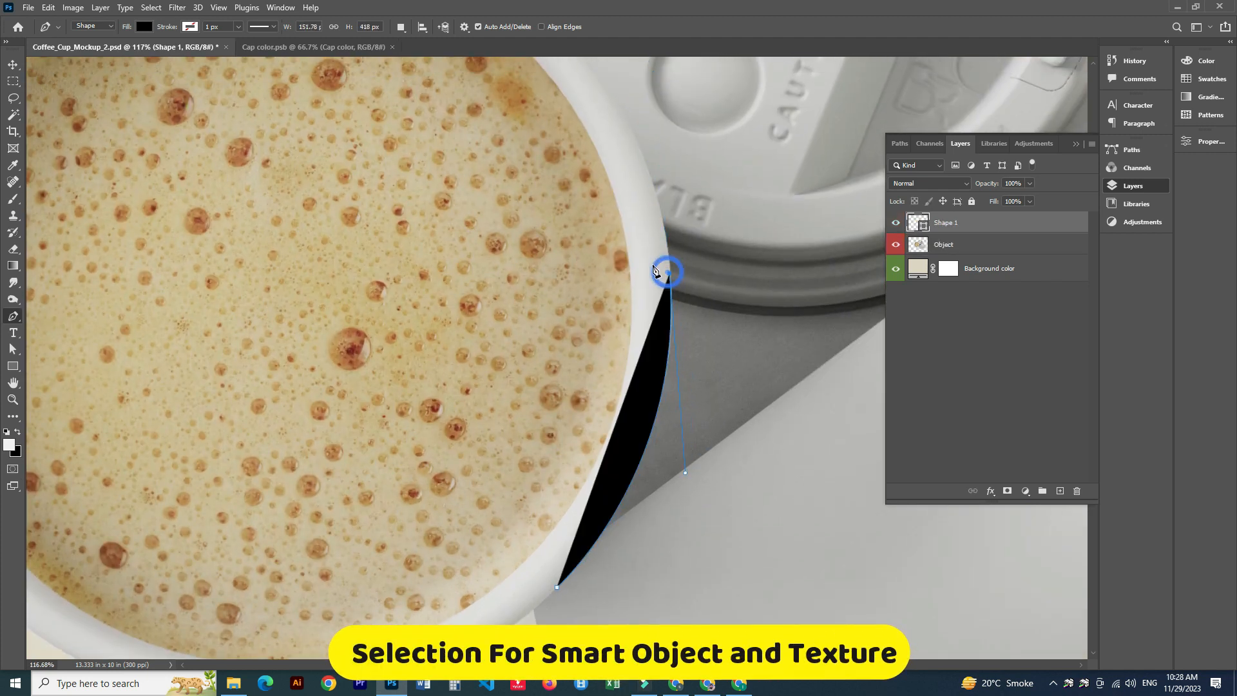
key(0)
key(0)
Trace the rest of the coffee cup's outer rim with curved segments and close the path at about 1073 × 1073 px.
scroll(496, 331, down, 4)
drag(463, 131, 225, 102)
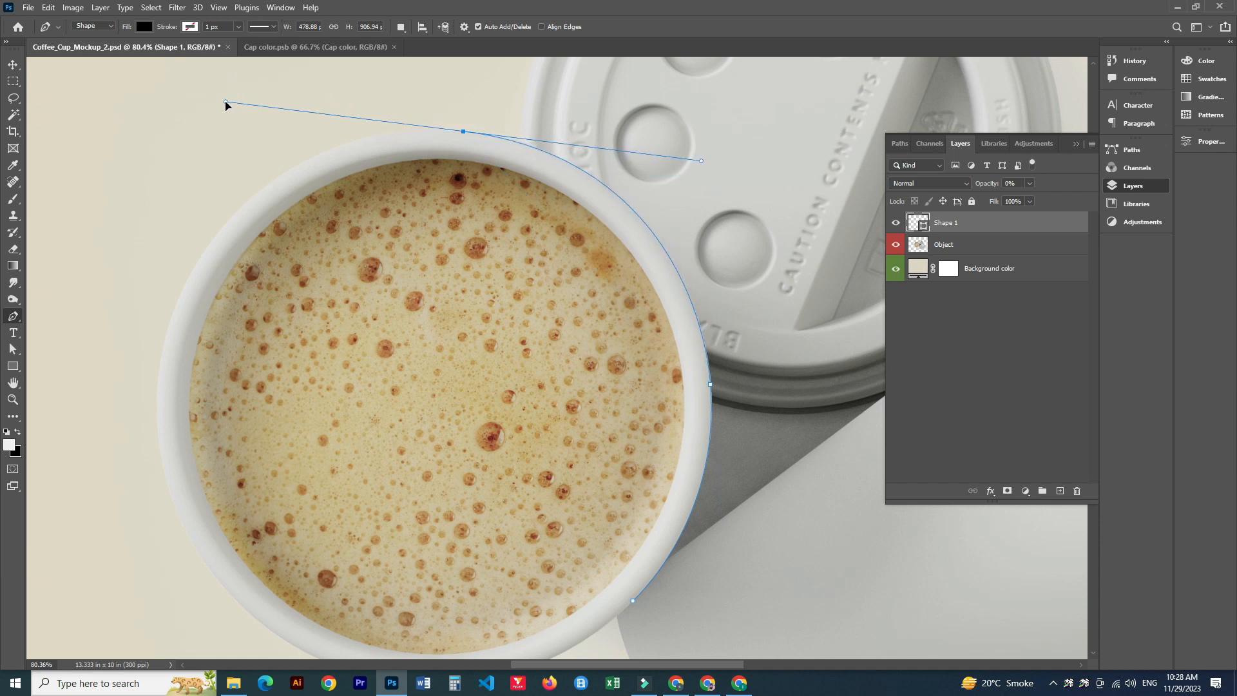
alt+click(464, 132)
drag(306, 281, 381, 268)
drag(262, 265, 154, 443)
alt+click(263, 266)
drag(373, 435, 380, 286)
drag(372, 483, 592, 644)
alt+click(372, 483)
drag(715, 439, 883, 280)
With the Shape 1 layer selected, switch the path operation to Subtract Front Shape and set the layer opacity to 20%.
click(942, 372)
click(945, 225)
scroll(466, 447, down, 5)
drag(465, 447, 461, 485)
click(400, 28)
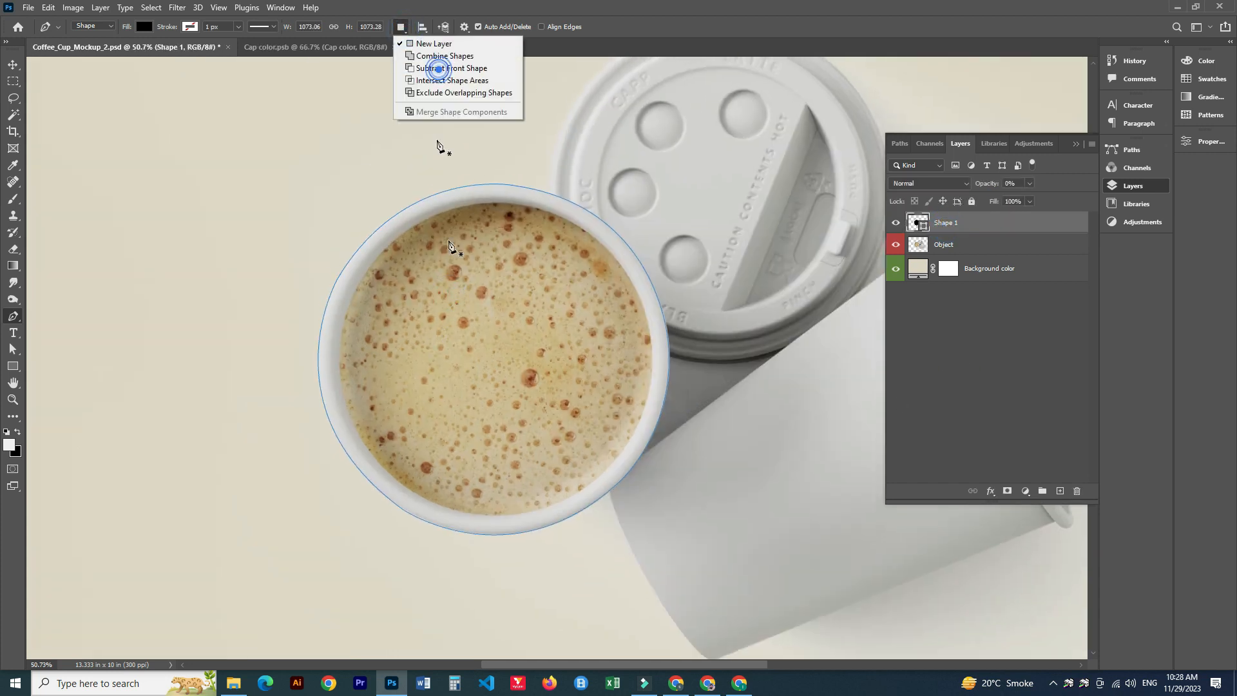
click(434, 68)
scroll(565, 250, up, 9)
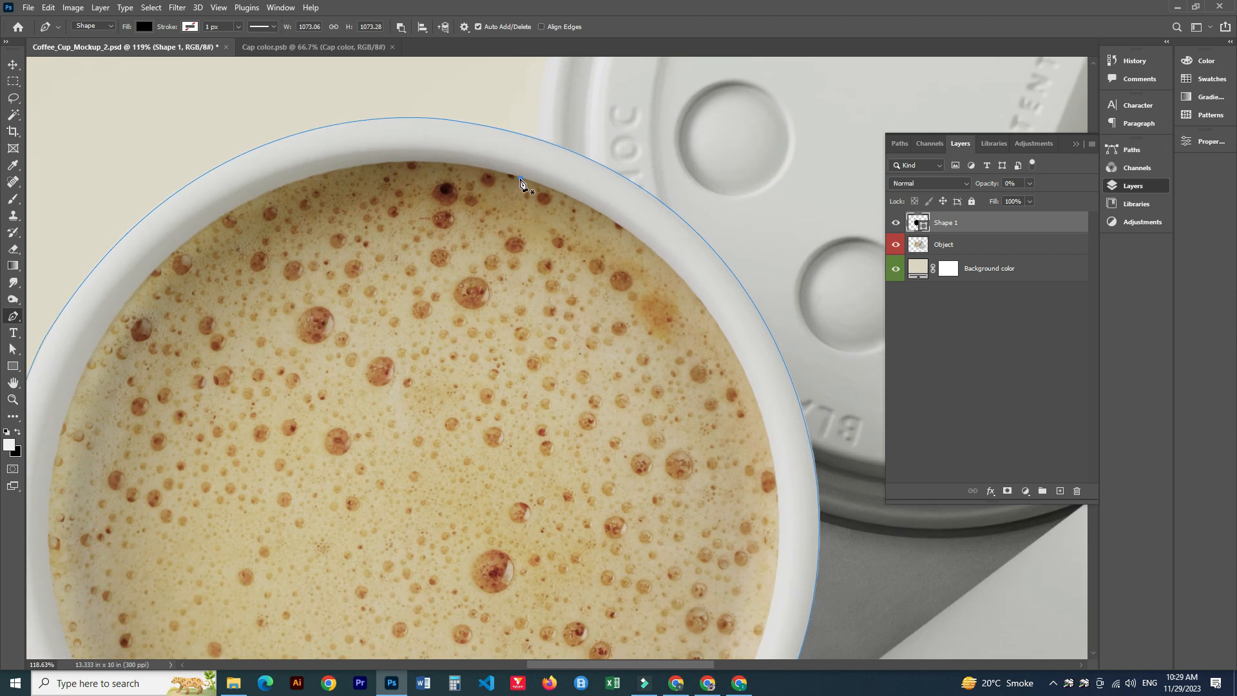
key(2)
Start the cut-out path along the left inner edge of the coffee cup's rim, curving it down to the lower left.
drag(214, 222, 56, 327)
drag(279, 418, 419, 249)
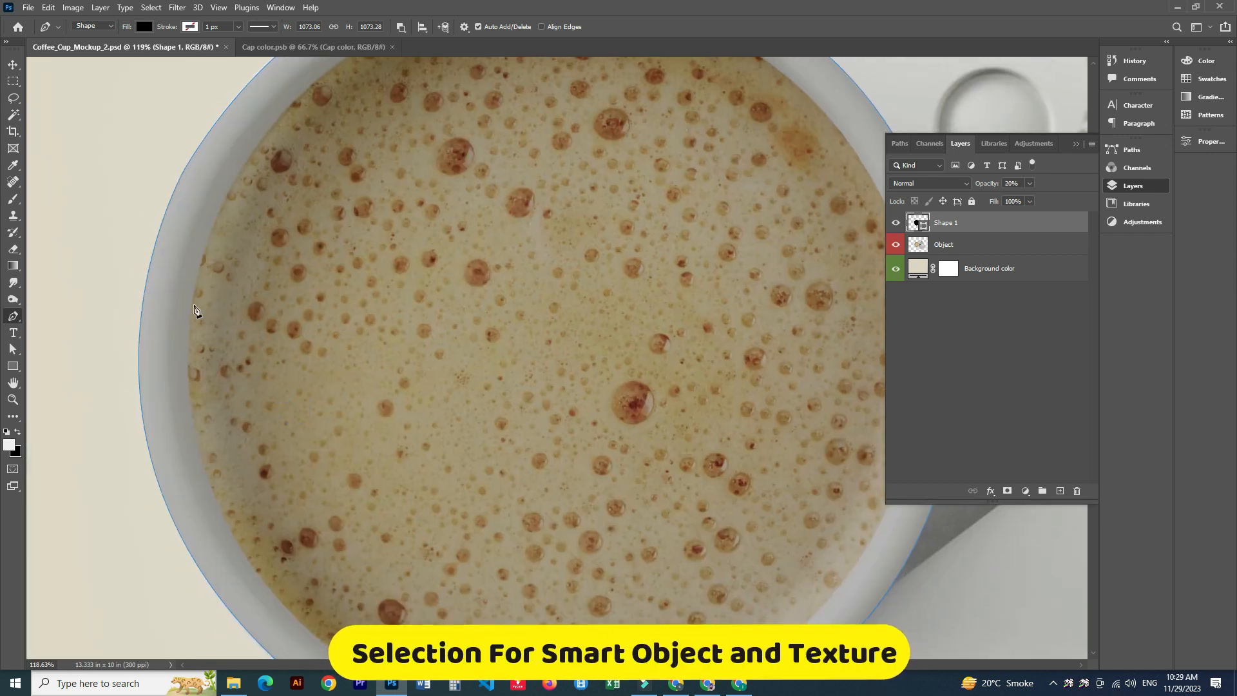
drag(191, 376, 180, 465)
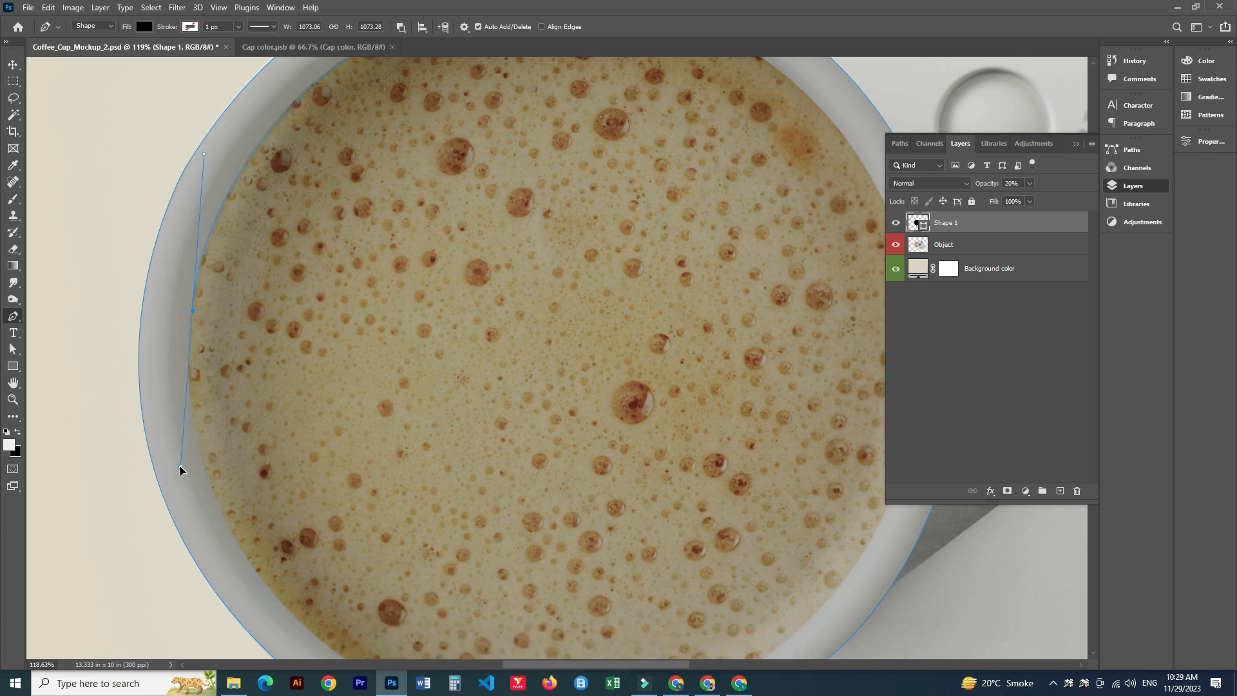
drag(309, 180, 297, 314)
scroll(297, 314, down, 5)
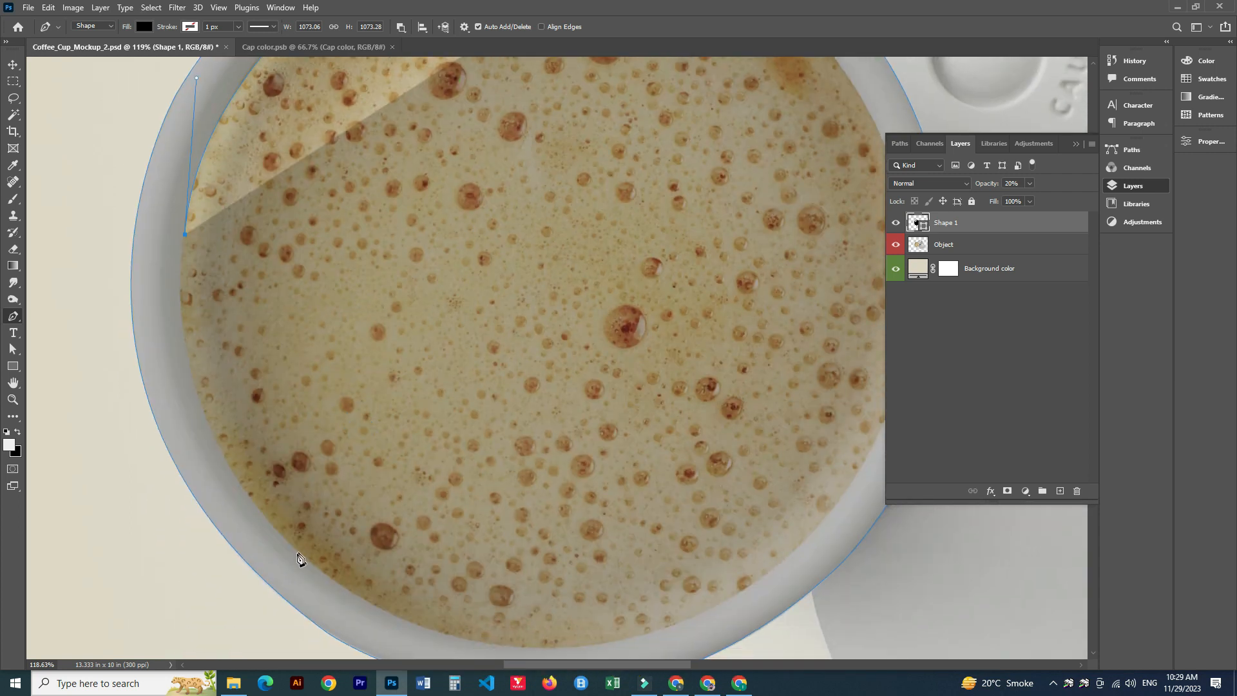
drag(370, 594, 446, 636)
alt+click(301, 499)
Continue the inner-edge path around the bottom, right and top of the coffee, and close it to leave a rim ring.
drag(422, 517, 306, 432)
drag(653, 437, 900, 263)
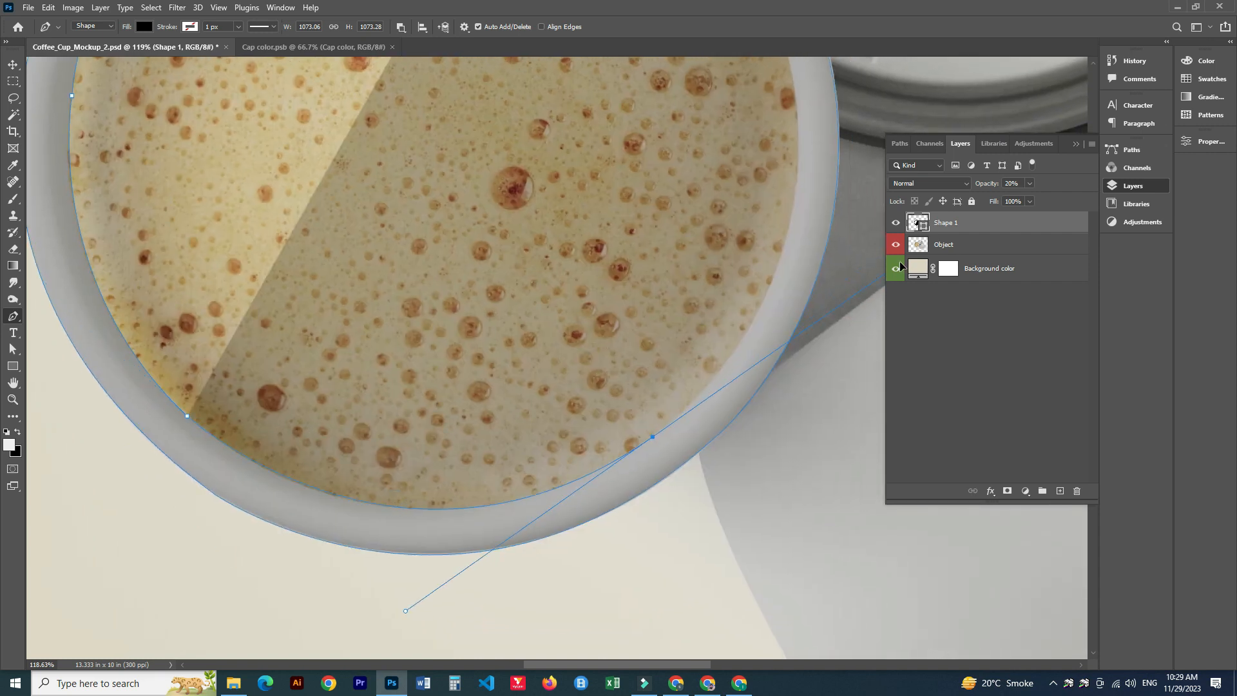
alt+click(653, 437)
scroll(650, 432, down, 2)
drag(641, 356, 524, 472)
drag(630, 309, 602, 148)
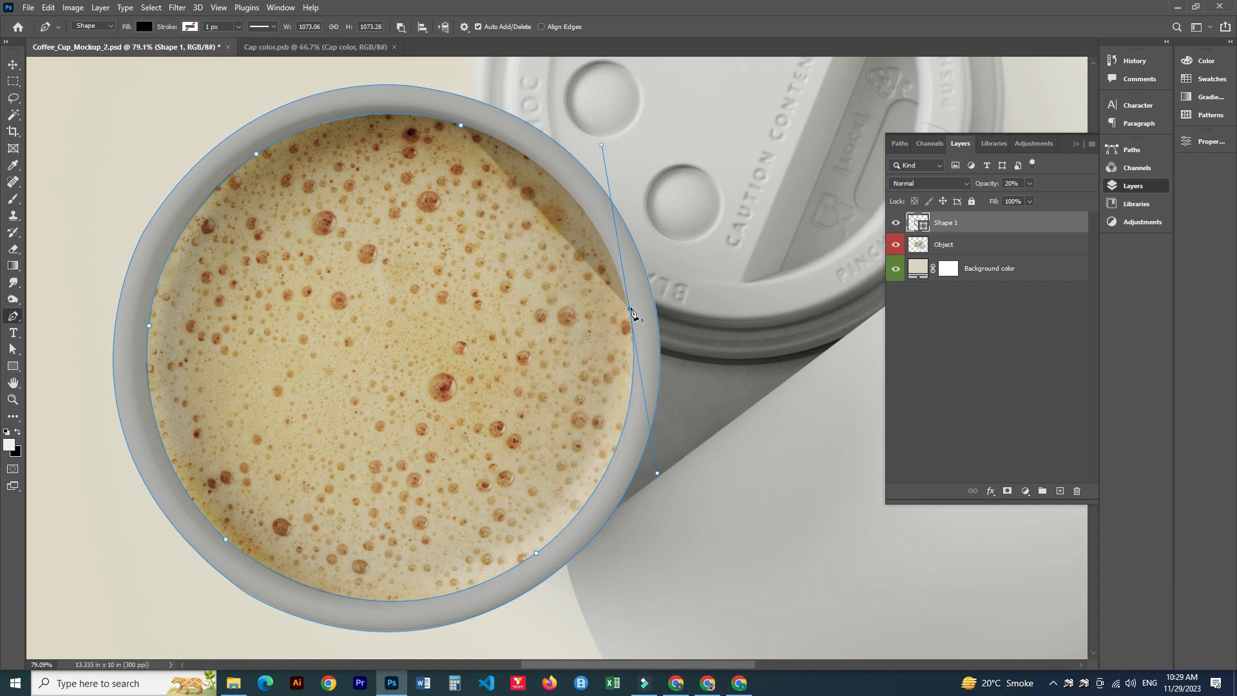
drag(381, 119, 317, 80)
click(963, 364)
Start a separate Pen shape directly above the Object layer at the lid's lower edge, with its opacity at 0%.
click(957, 246)
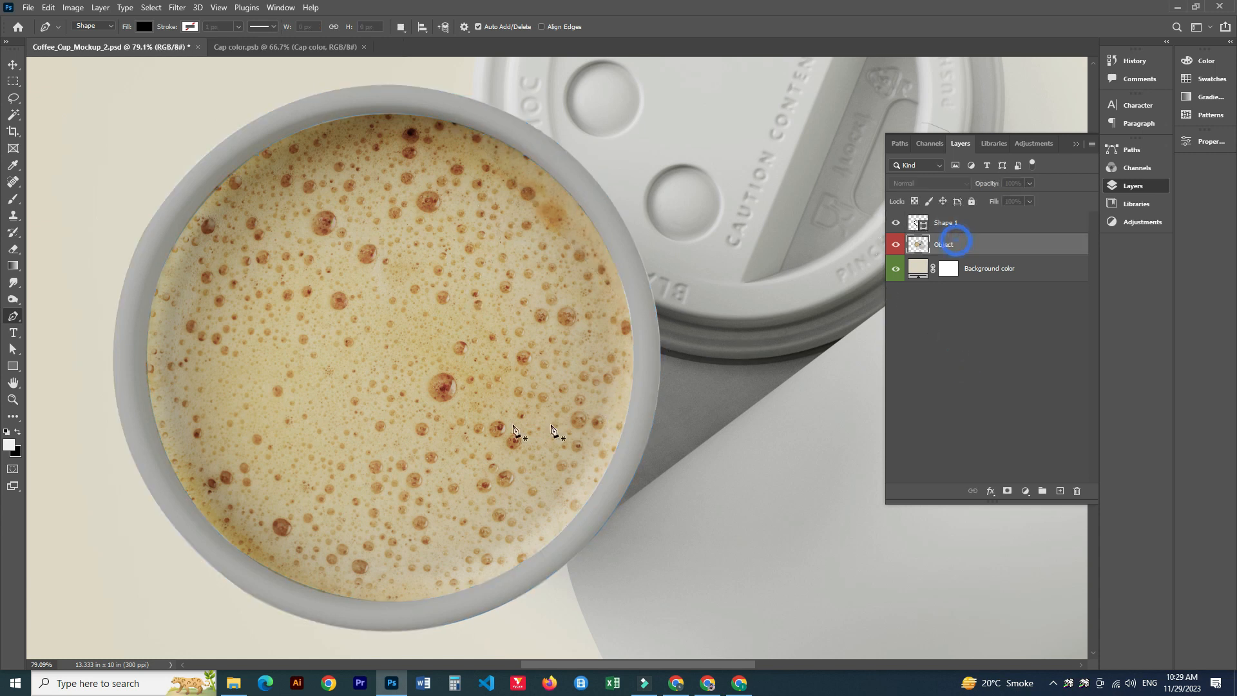
scroll(547, 412, down, 2)
drag(629, 318, 534, 395)
scroll(533, 398, up, 4)
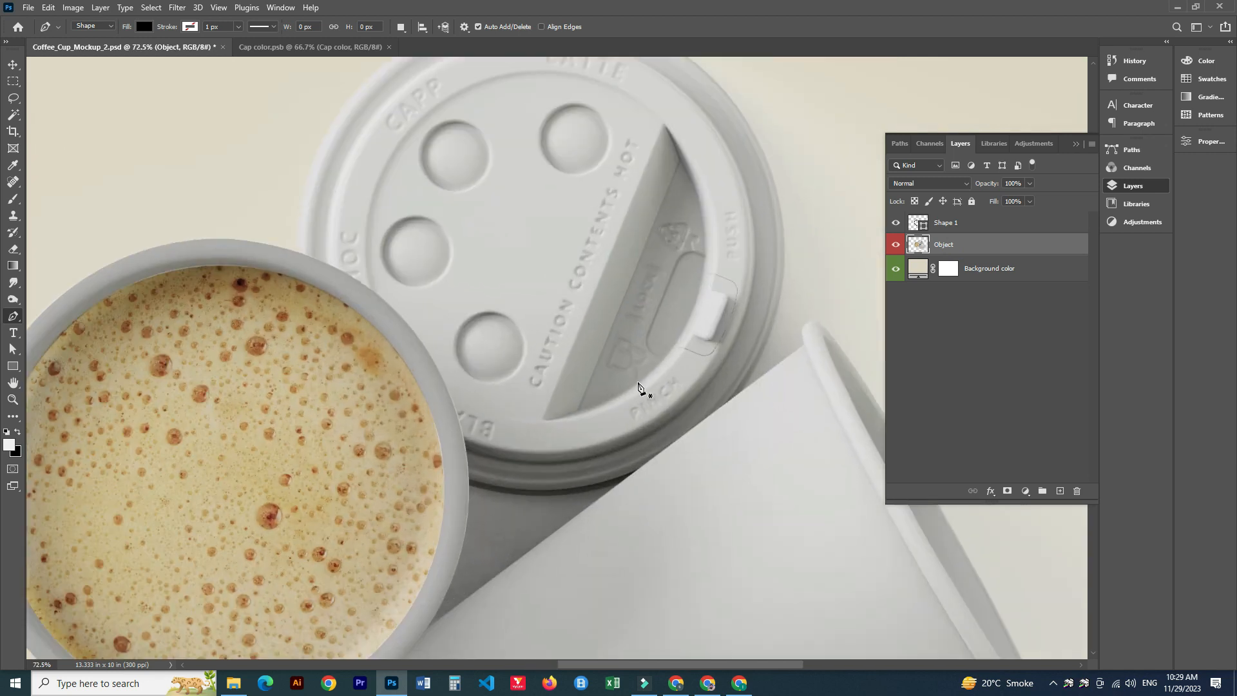
click(512, 511)
drag(679, 399, 718, 357)
key(ctrl+z)
scroll(558, 513, up, 4)
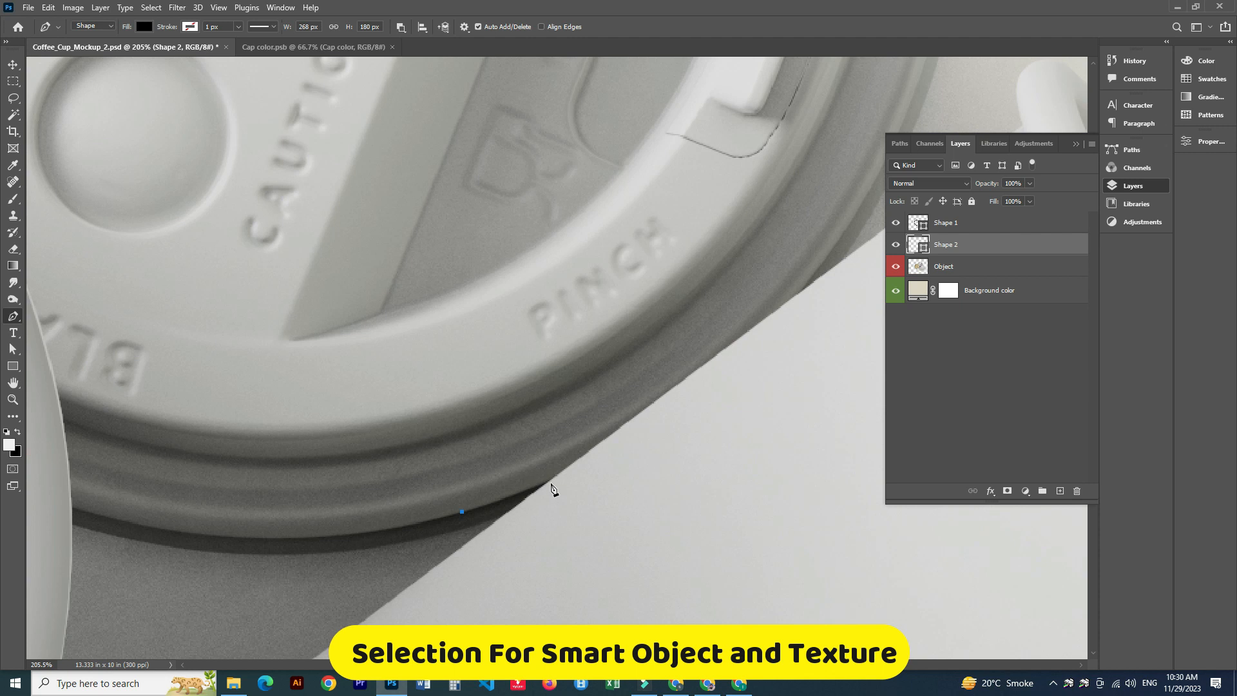
drag(547, 481, 565, 473)
key(0)
key(0)
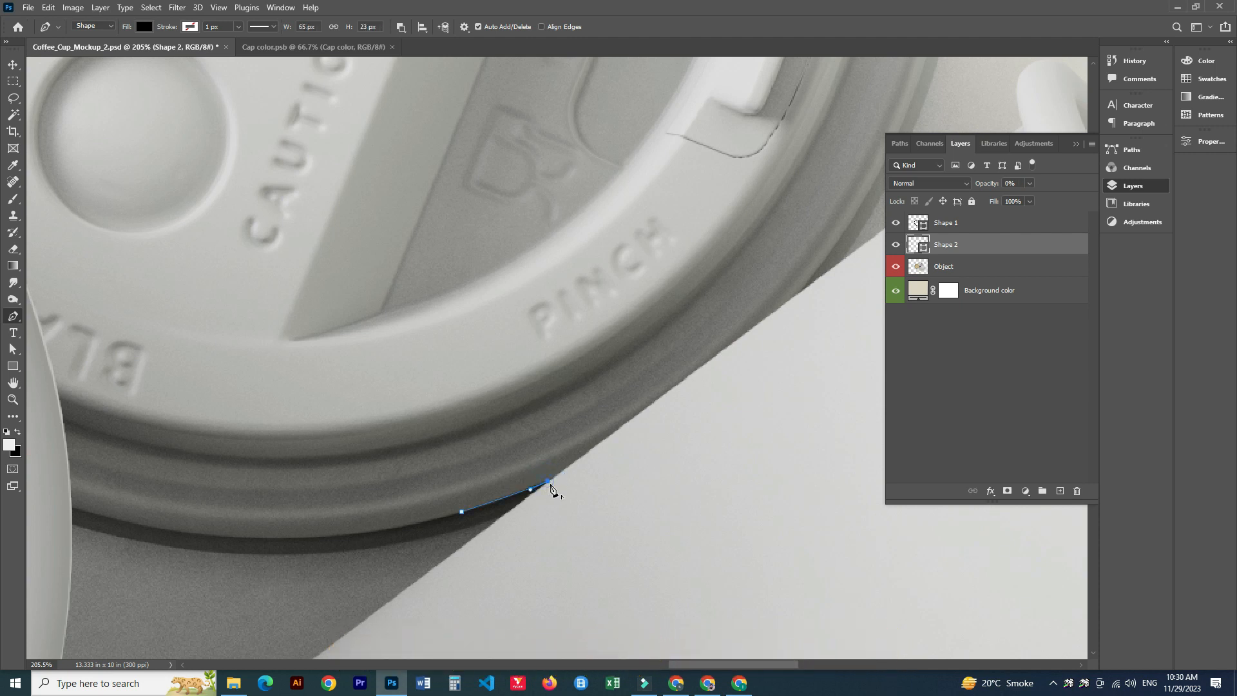
Trace the lid's outline along the lying cup's edge, then up its right side to the top.
drag(790, 291, 661, 414)
scroll(714, 385, down, 4)
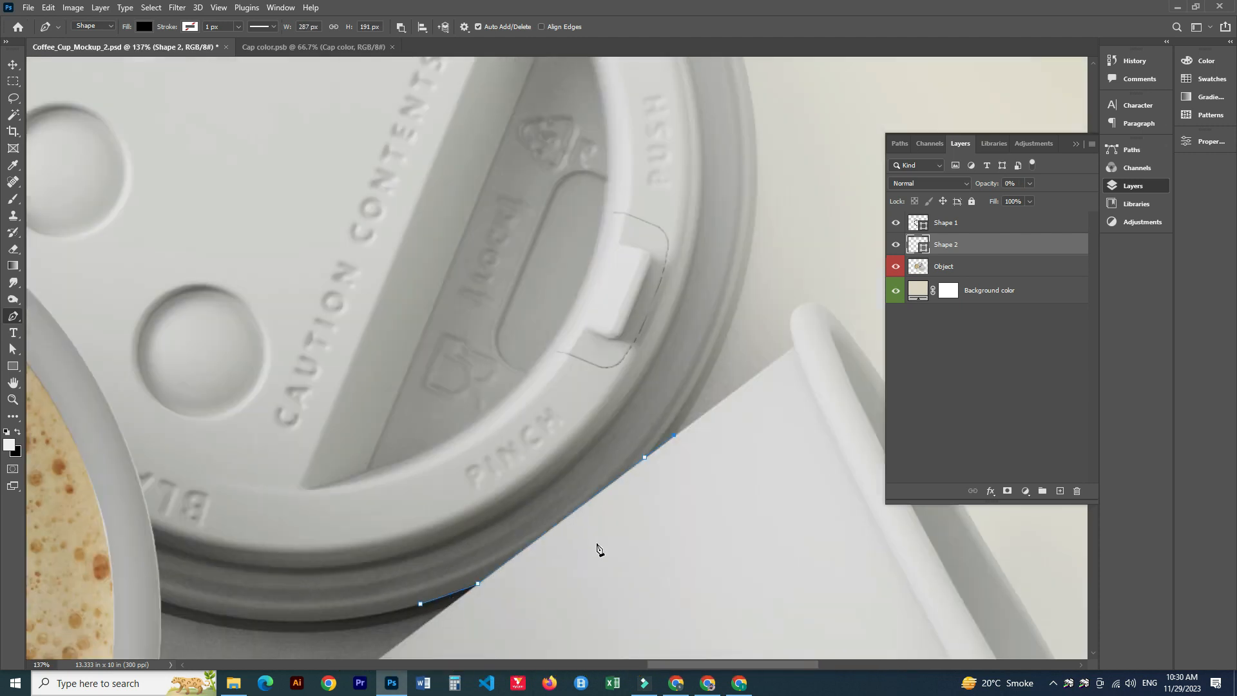
scroll(596, 547, up, 3)
drag(725, 233, 718, 87)
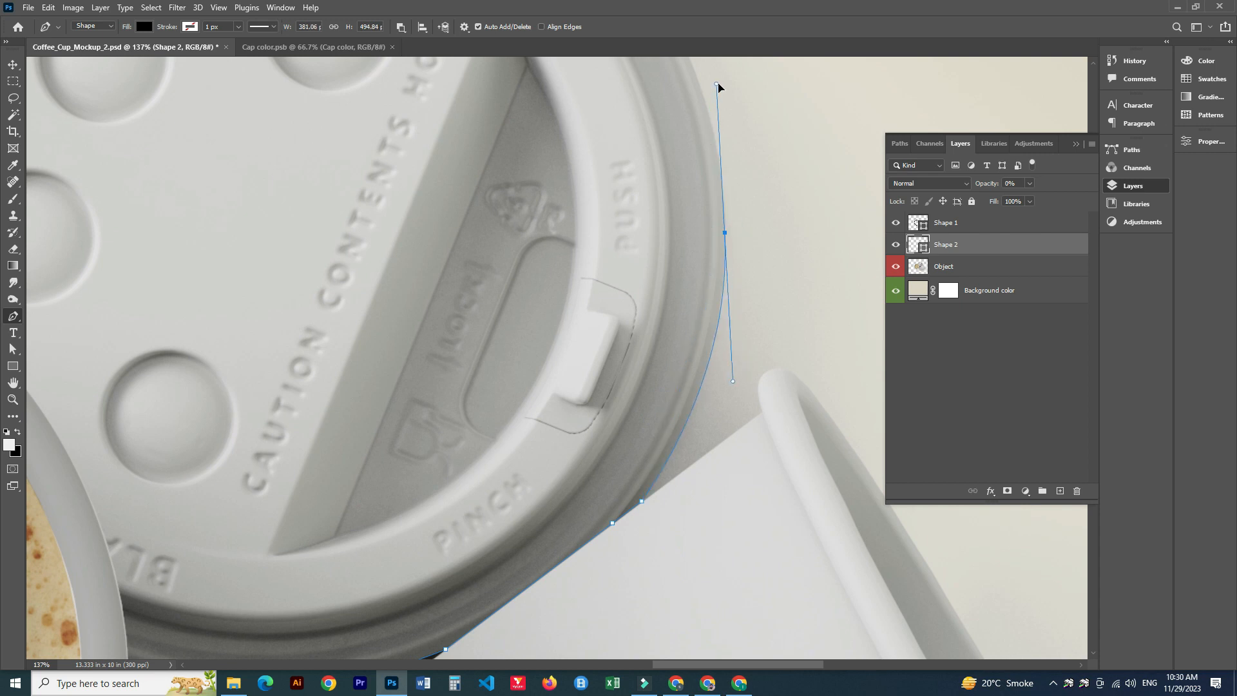
alt+click(725, 233)
scroll(512, 464, down, 3)
scroll(505, 236, up, 2)
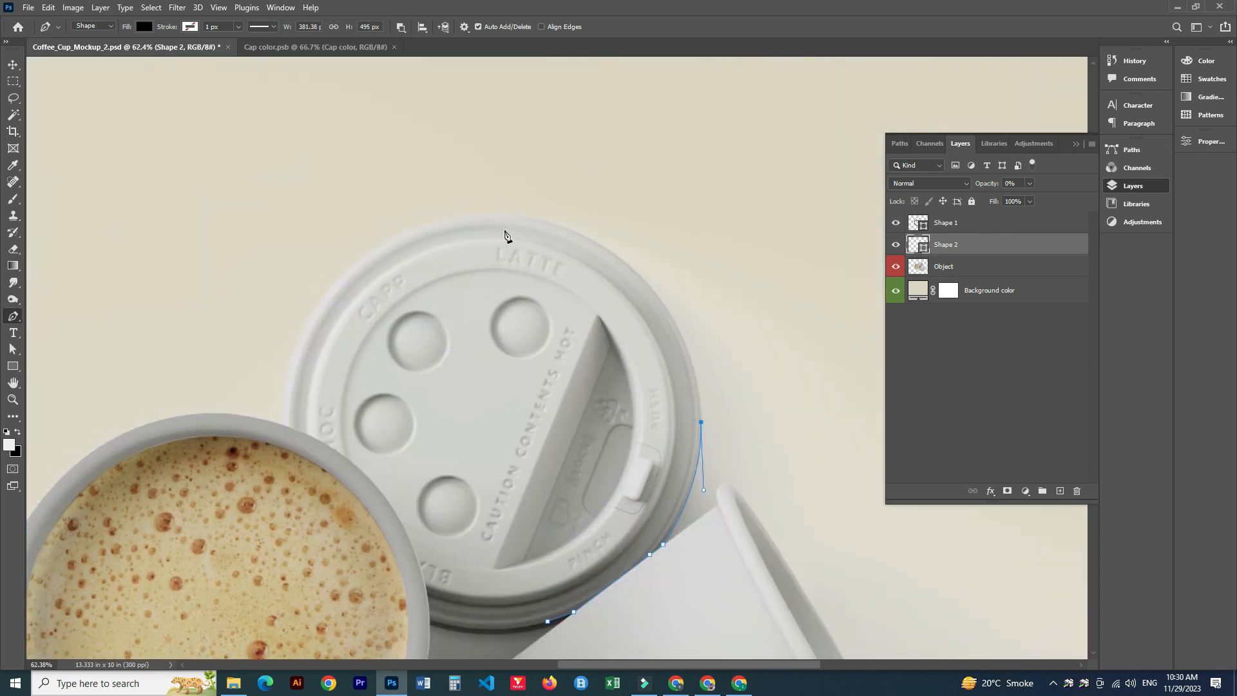
drag(521, 217, 337, 187)
alt+click(521, 217)
Trace the lid's upper-left outline down to where it meets the coffee cup's rim.
drag(391, 347, 495, 299)
drag(402, 294, 333, 454)
scroll(518, 194, up, 1)
scroll(518, 194, up, 4)
click(496, 200)
drag(412, 243, 408, 248)
scroll(446, 375, down, 2)
drag(491, 520, 535, 278)
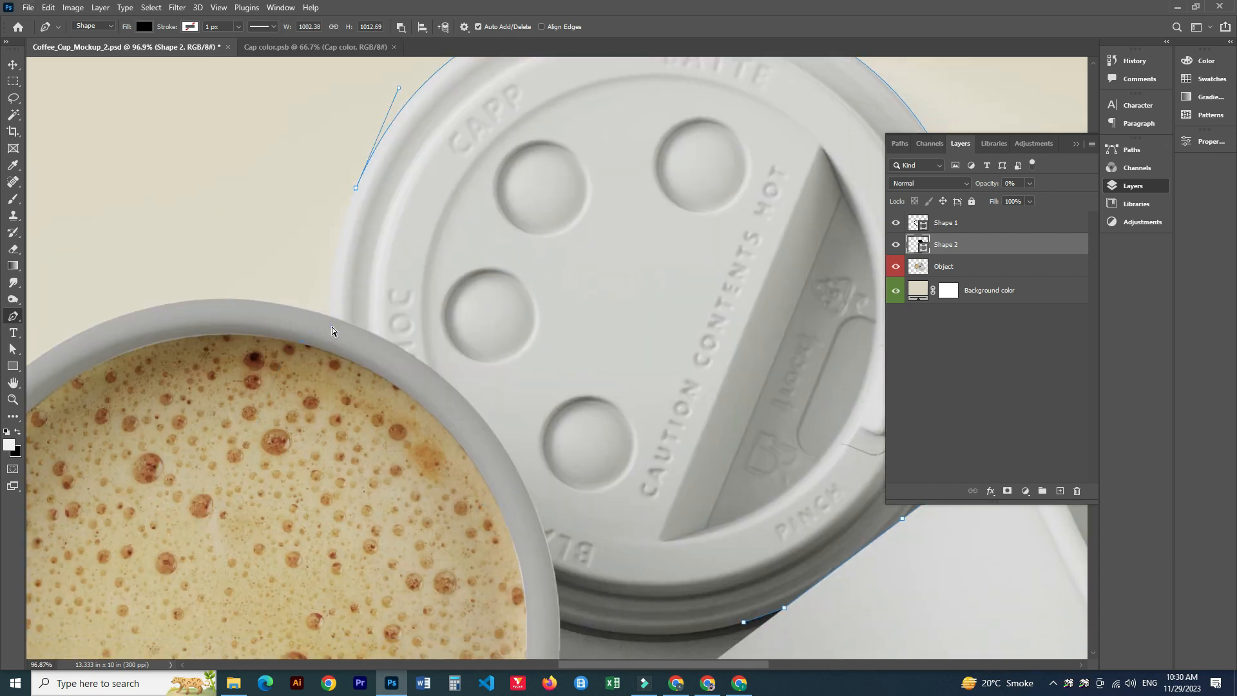
drag(331, 318, 342, 371)
Run the lid path over the coffee cup's rim and along the lid's bottom edge, closing it at about 1045 × 1031 px.
click(501, 468)
scroll(502, 469, up, 2)
click(505, 398)
scroll(516, 408, up, 2)
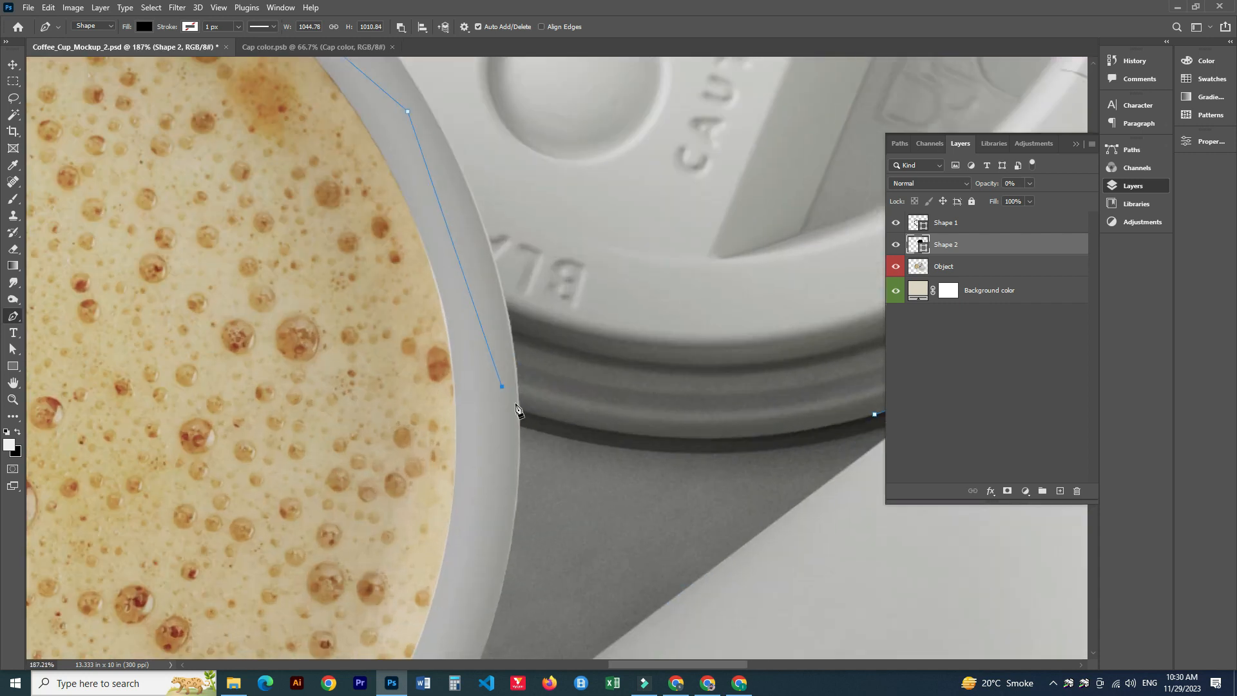
click(521, 409)
drag(611, 425, 505, 424)
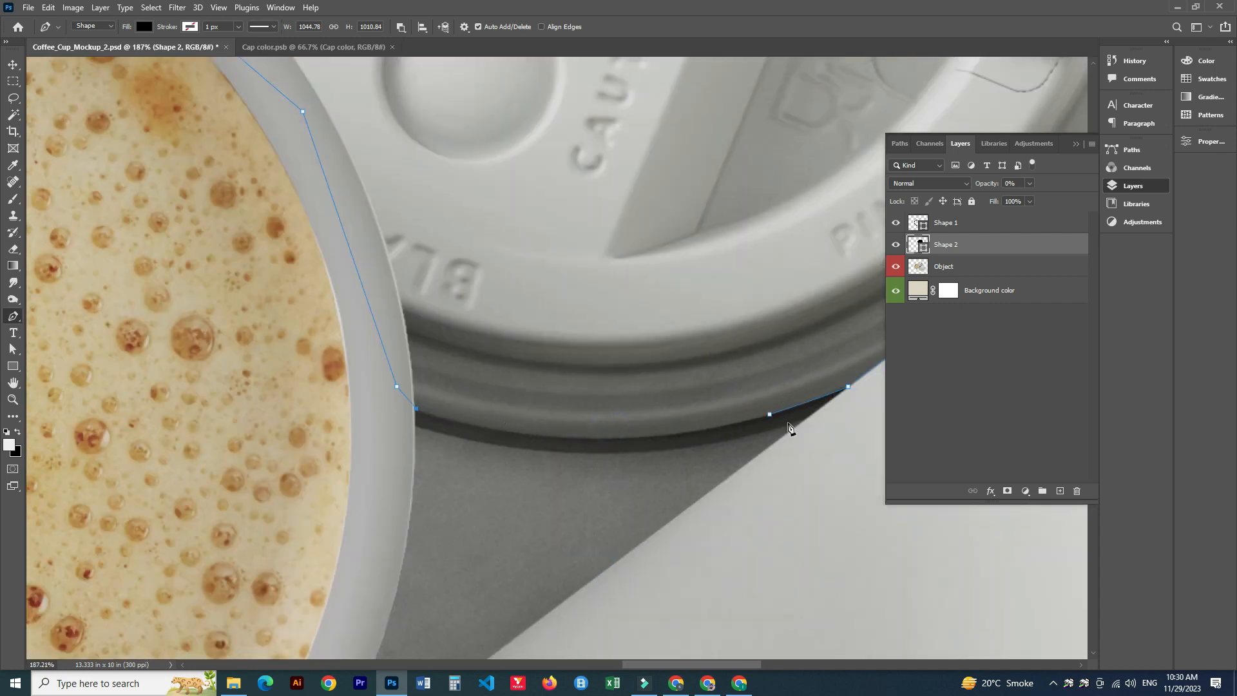
drag(769, 415, 946, 361)
key(ctrl+0)
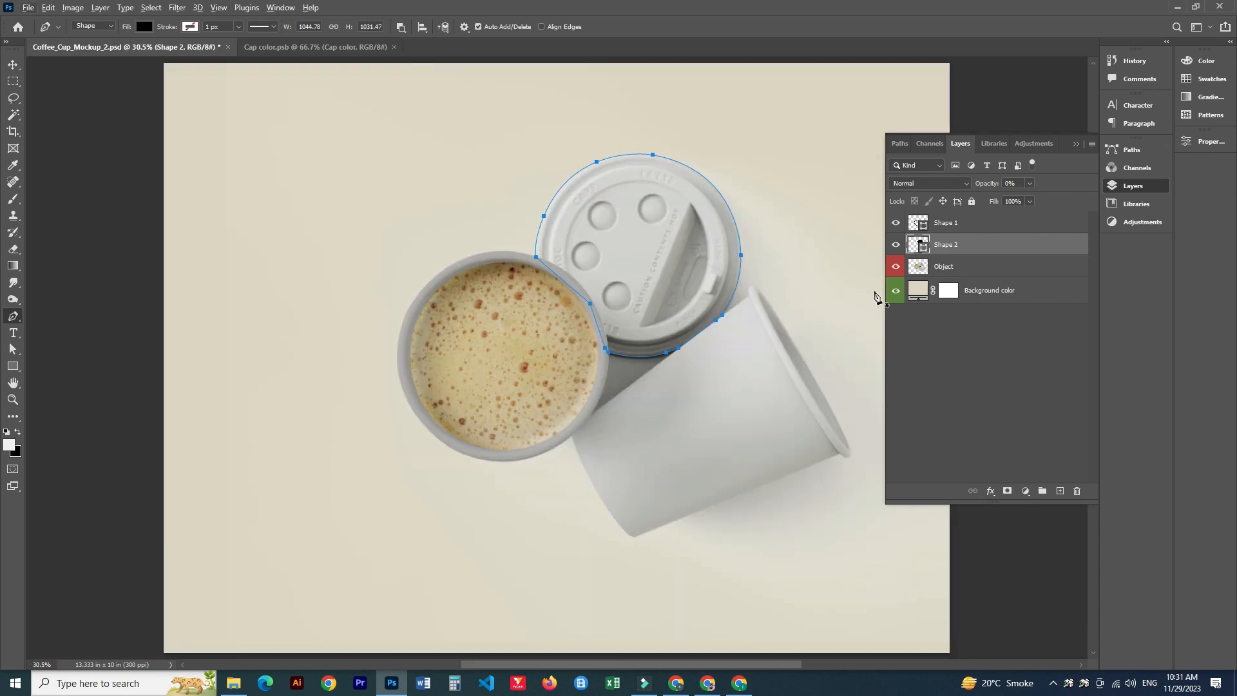
Start another Pen shape above the Object layer at the lying cup's upper corner, tracing its straight edge past the lid.
click(946, 267)
scroll(740, 332, up, 6)
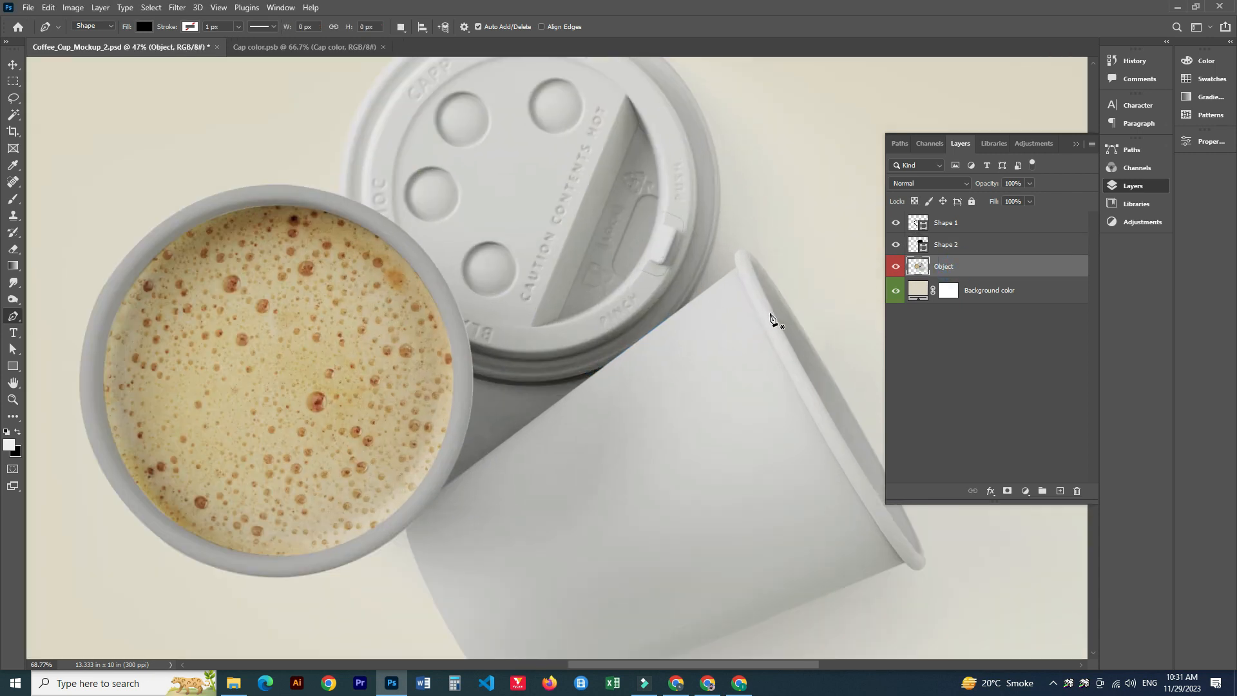
scroll(706, 250, up, 5)
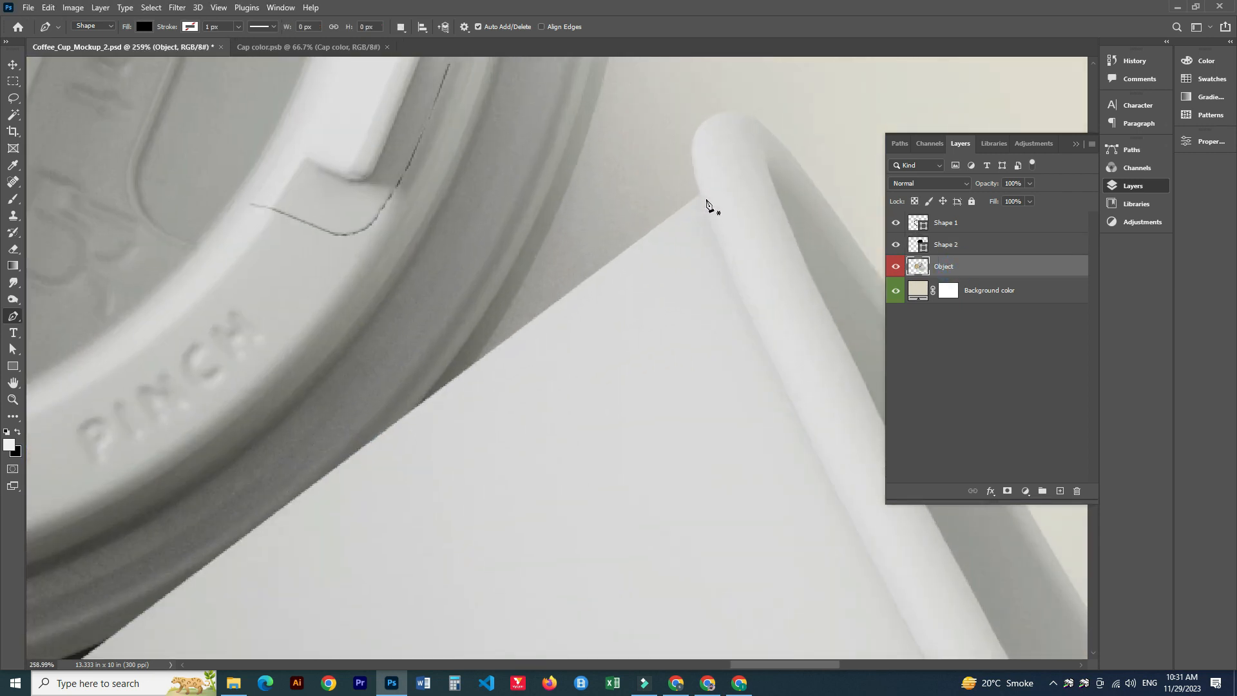
click(697, 200)
click(423, 409)
click(327, 426)
scroll(483, 374, down, 2)
key(ctrl+z)
click(459, 288)
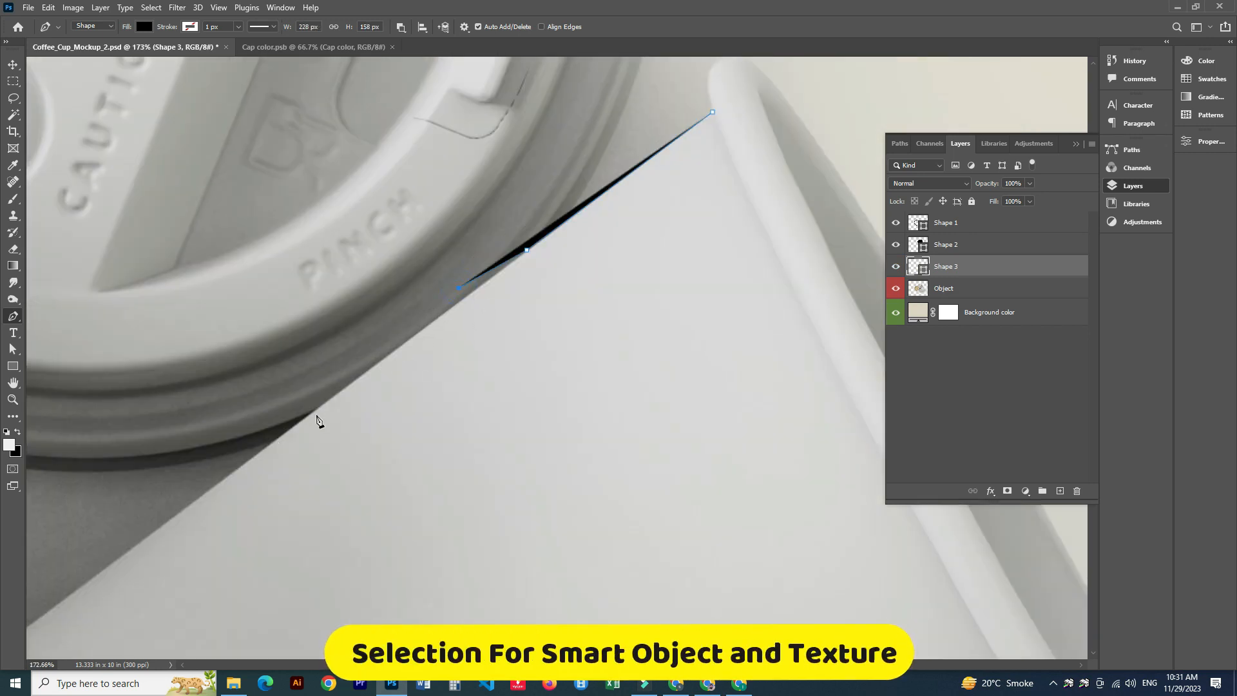
click(315, 410)
Extend the lying cup's path to the coffee cup and follow its rim to the exposed base edge.
drag(289, 517, 558, 313)
drag(214, 508, 518, 184)
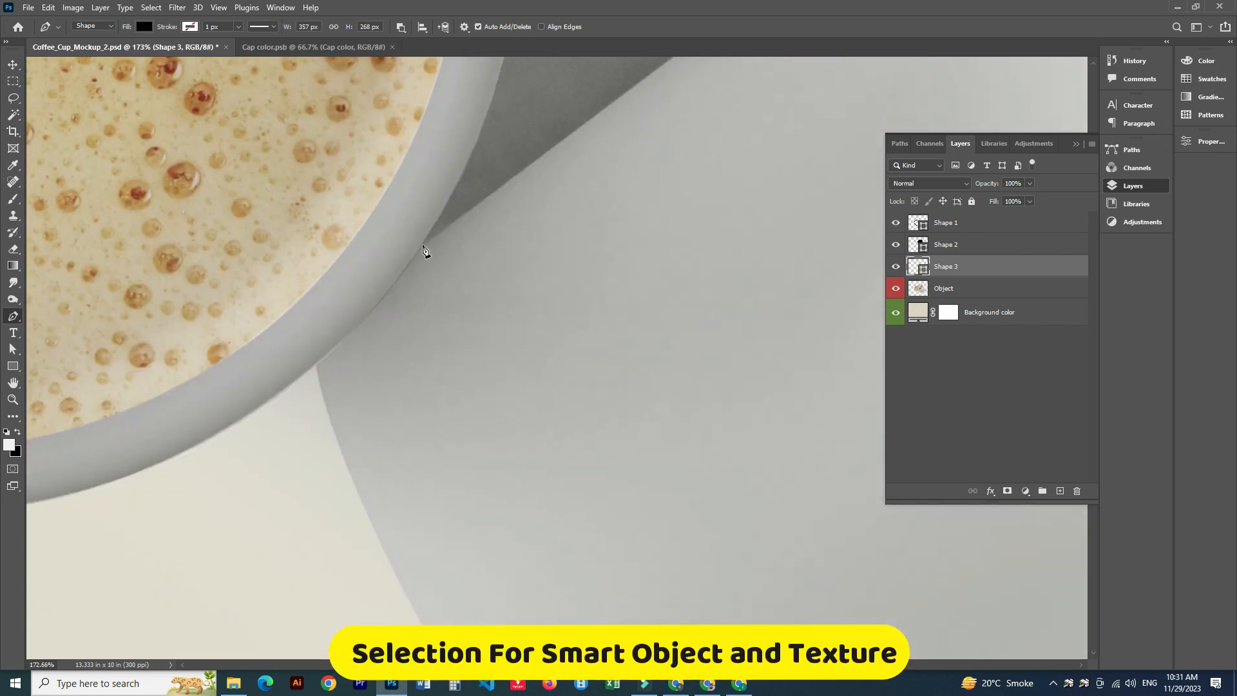
scroll(373, 359, up, 2)
drag(356, 362, 319, 383)
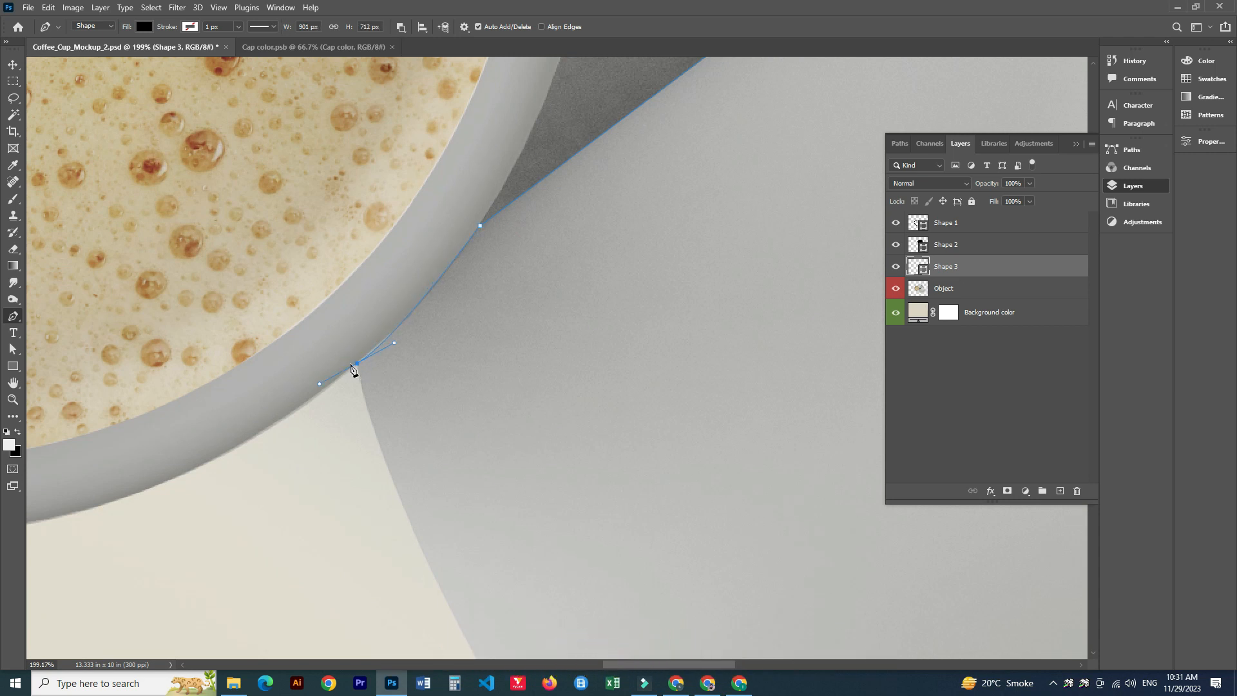
Trace the lying cup's curved base edge, adjust its end anchor and handle, and set the shape's opacity to 0%.
scroll(401, 386, down, 3)
drag(538, 558, 734, 557)
drag(570, 512, 545, 386)
key(0)
key(0)
alt+click(513, 431)
drag(513, 431, 471, 395)
drag(275, 201, 290, 171)
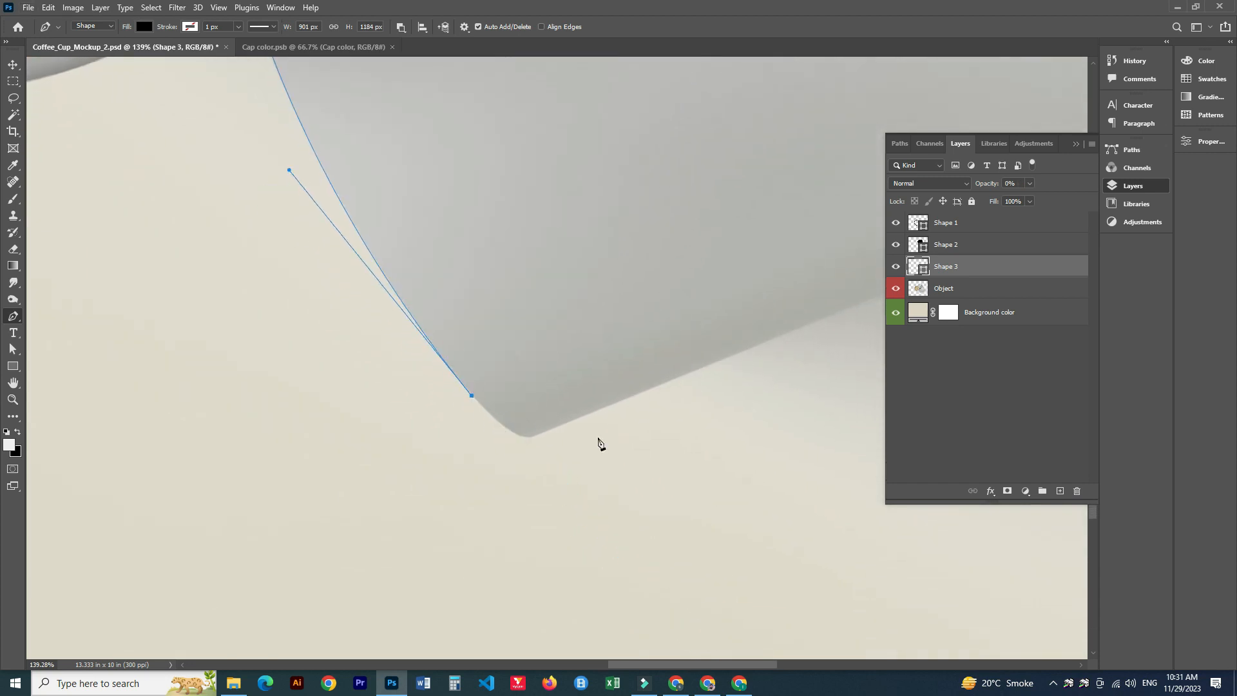
Round the path around the lying cup's lower base corner, undoing misplaced anchors and removing the outgoing handle.
drag(553, 426, 593, 390)
key(ctrl+z)
click(500, 422)
key(ctrl+z)
click(499, 421)
drag(566, 423, 610, 391)
alt+click(567, 423)
Trace the lying cup's straight lower edge up to the lower corner where it meets the rim.
drag(602, 444, 196, 576)
click(819, 286)
scroll(817, 288, down, 6)
drag(804, 326, 570, 470)
scroll(687, 402, up, 6)
scroll(687, 398, up, 4)
click(691, 363)
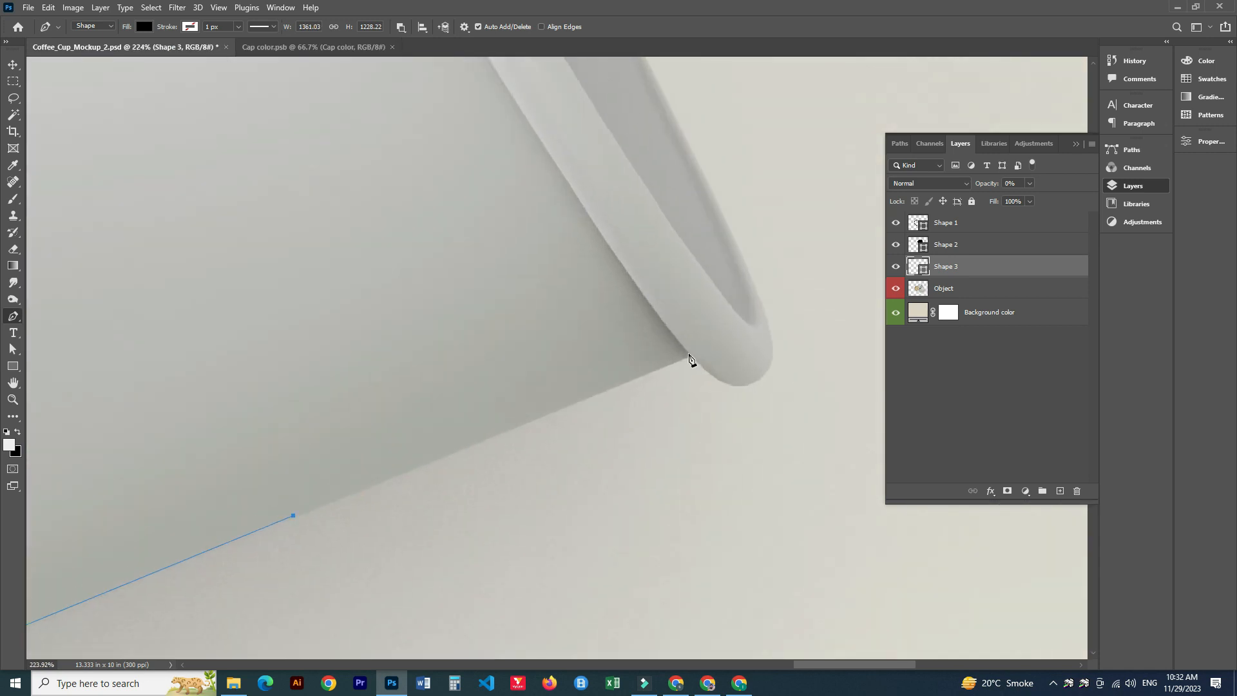
Trace the border between the lying cup's body and rim back to the upper corner, closing the path at about 1363 × 1228 px.
scroll(652, 388, down, 5)
drag(545, 265, 590, 455)
drag(614, 411, 571, 337)
drag(576, 382, 678, 555)
click(582, 293)
key(ctrl+z)
drag(530, 267, 592, 518)
alt+click(531, 267)
drag(479, 255, 475, 222)
scroll(506, 406, down, 4)
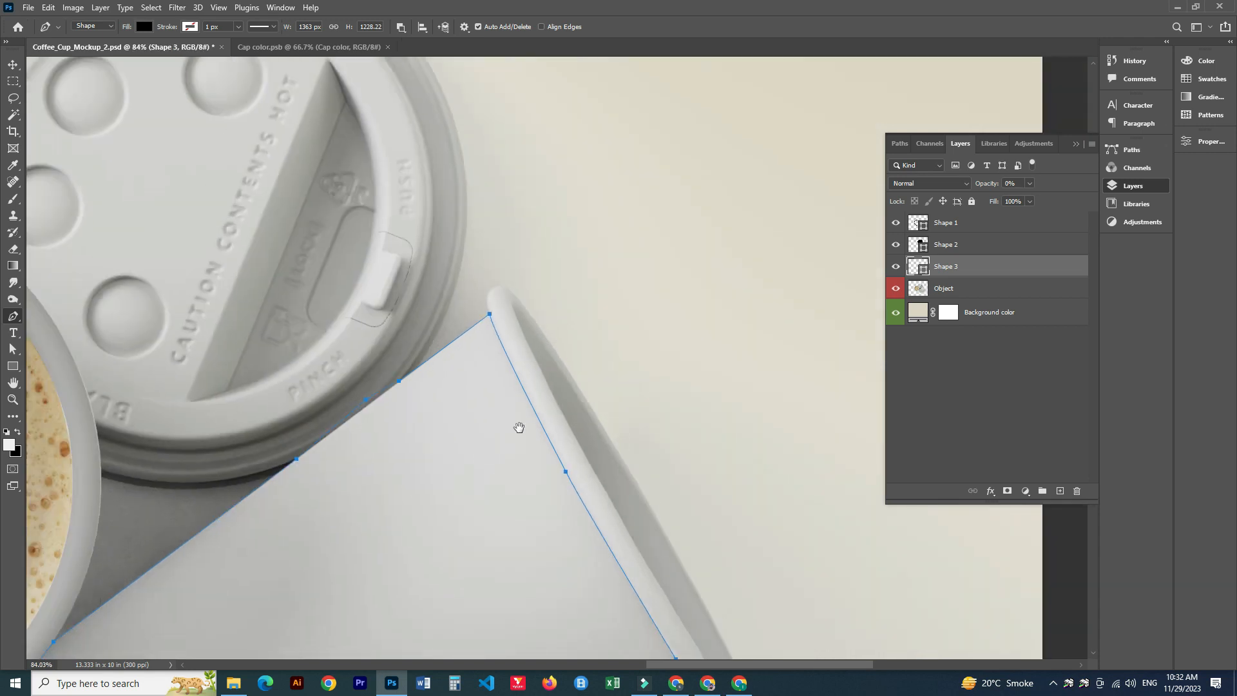
drag(516, 435, 559, 306)
click(978, 290)
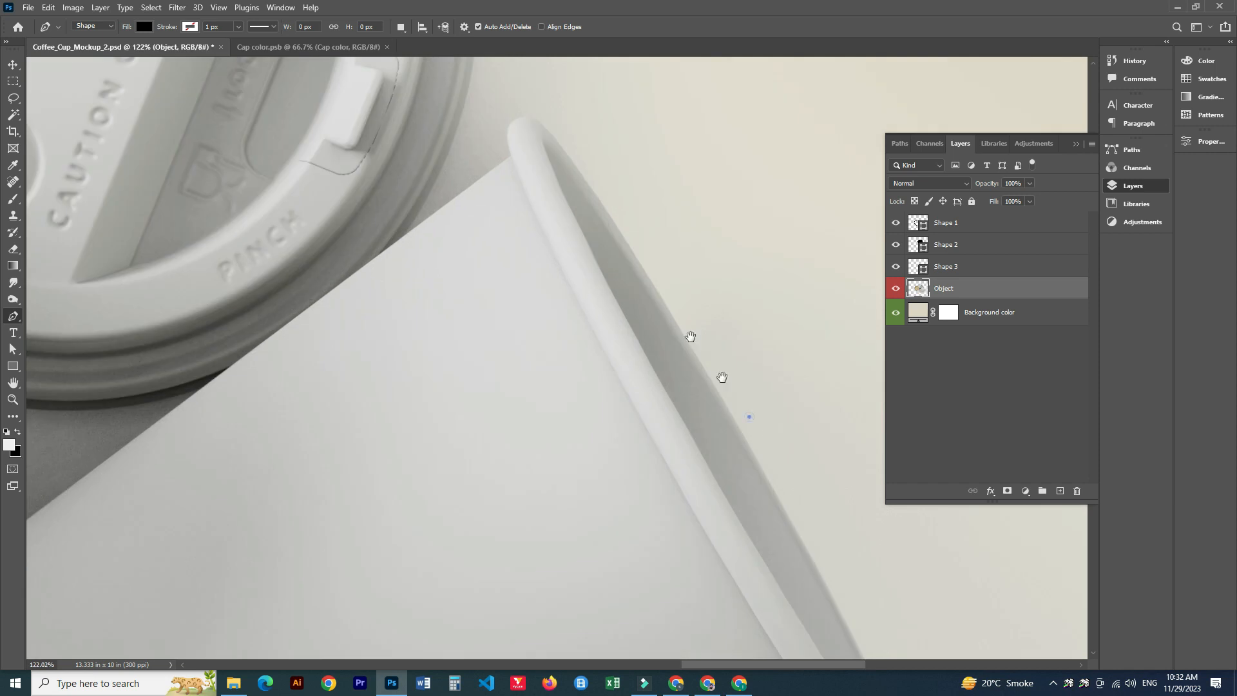
scroll(721, 375, up, 3)
drag(721, 376, 590, 190)
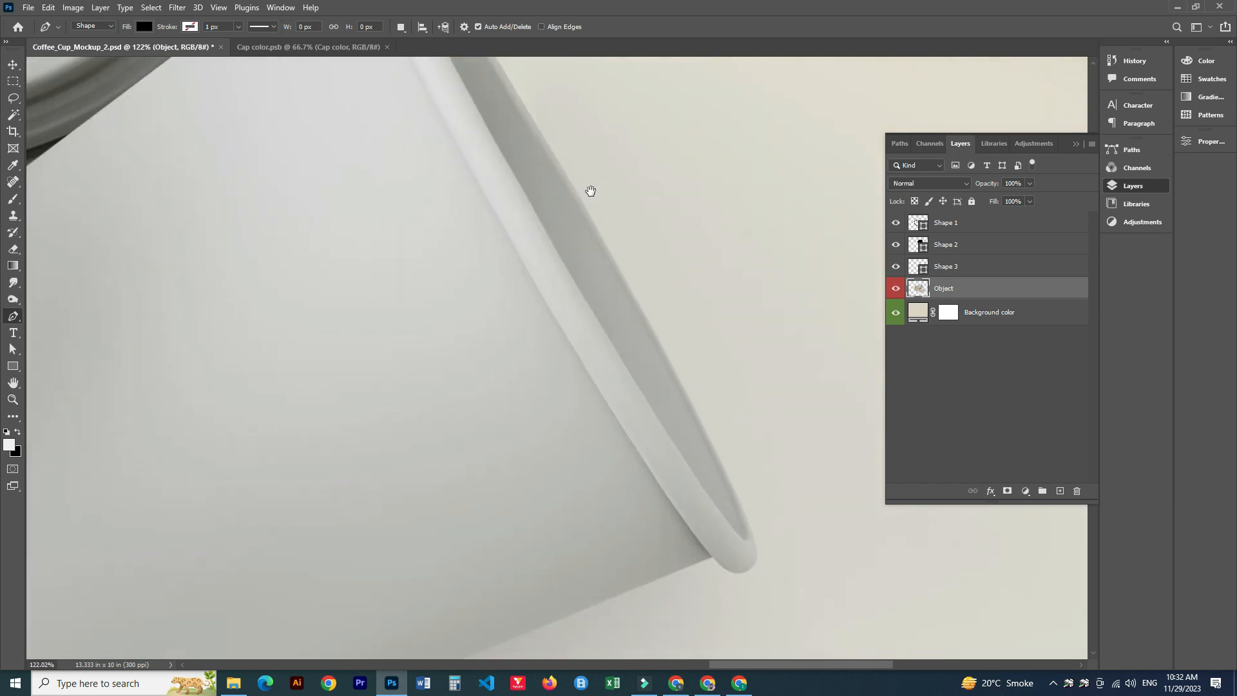
click(749, 536)
drag(576, 199, 532, 135)
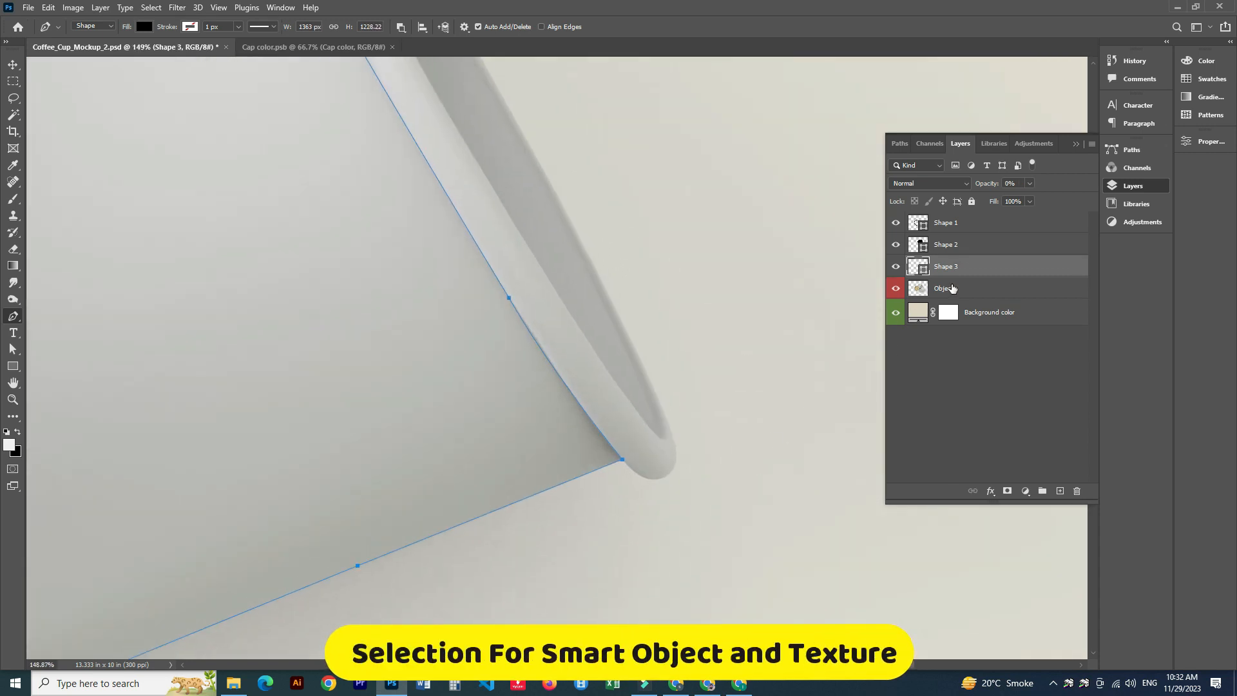
Start a Pen shape above the Object layer where the lying cup's rim begins, curve around its lower tip, and set opacity to 0%.
click(952, 288)
click(619, 459)
scroll(644, 480, up, 3)
drag(636, 408, 645, 240)
key(ctrl+z)
drag(634, 455, 688, 379)
alt+click(635, 456)
key(0)
key(0)
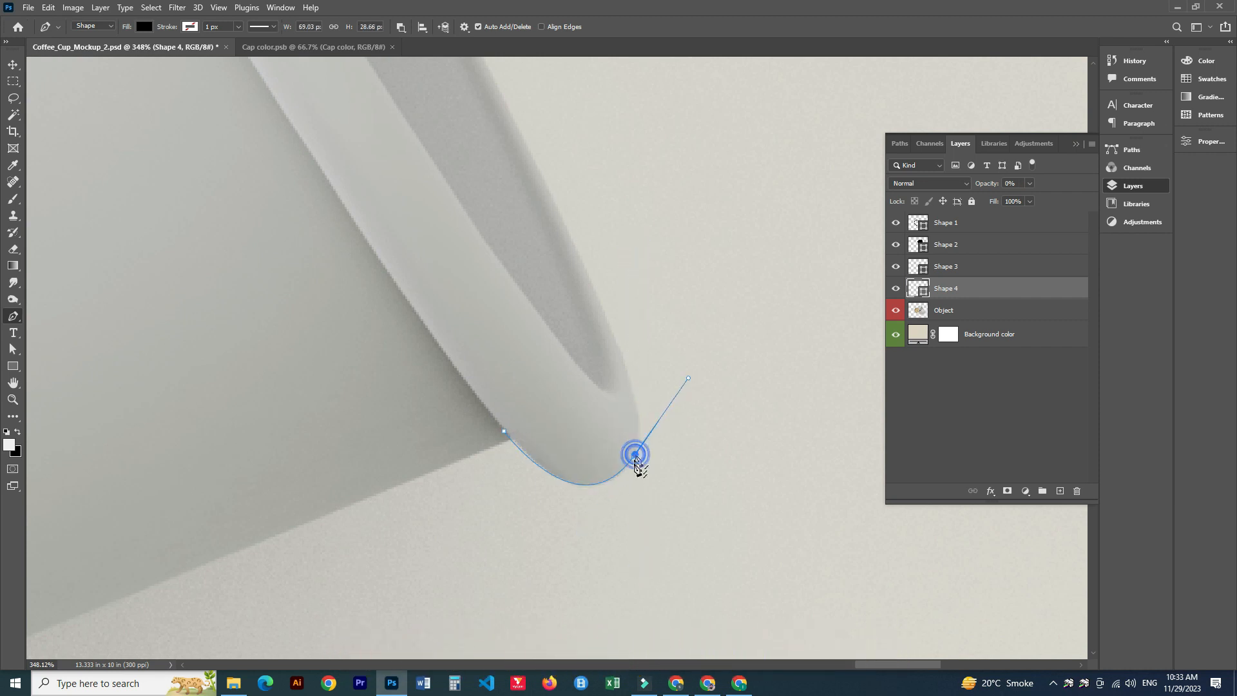
Undo the last rim anchor changes and redraw the curve around the rim's lower tip with the shape at 0% opacity.
key(ctrl+z)
key(ctrl+z)
key(0)
key(0)
drag(625, 364, 623, 514)
alt+click(625, 364)
Trace the outer edge of the lying cup's rim upward from its lower tip with a smooth anchor midway.
scroll(483, 300, down, 3)
drag(466, 326, 587, 580)
drag(547, 361, 491, 268)
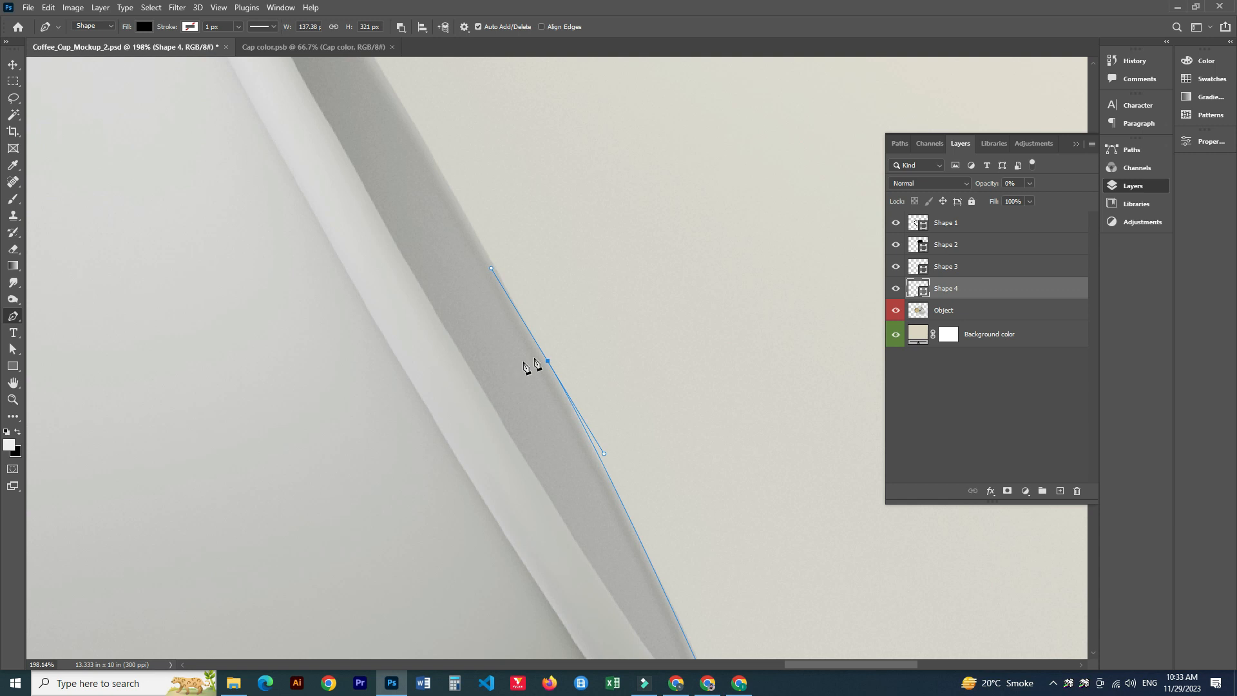
drag(615, 506, 712, 631)
scroll(533, 366, down, 2)
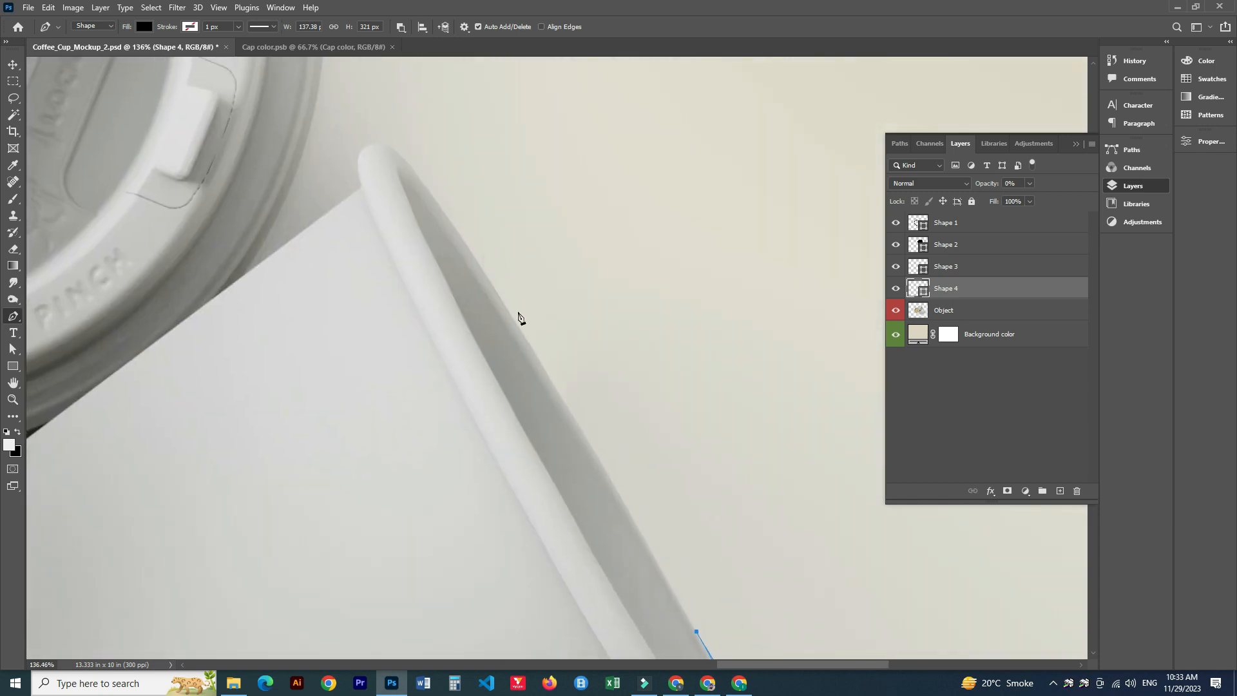
Continue the rim path to the upper end and curve it around the upper tip to the cup body's corner.
drag(504, 304, 452, 228)
scroll(507, 307, up, 3)
drag(513, 262, 384, 267)
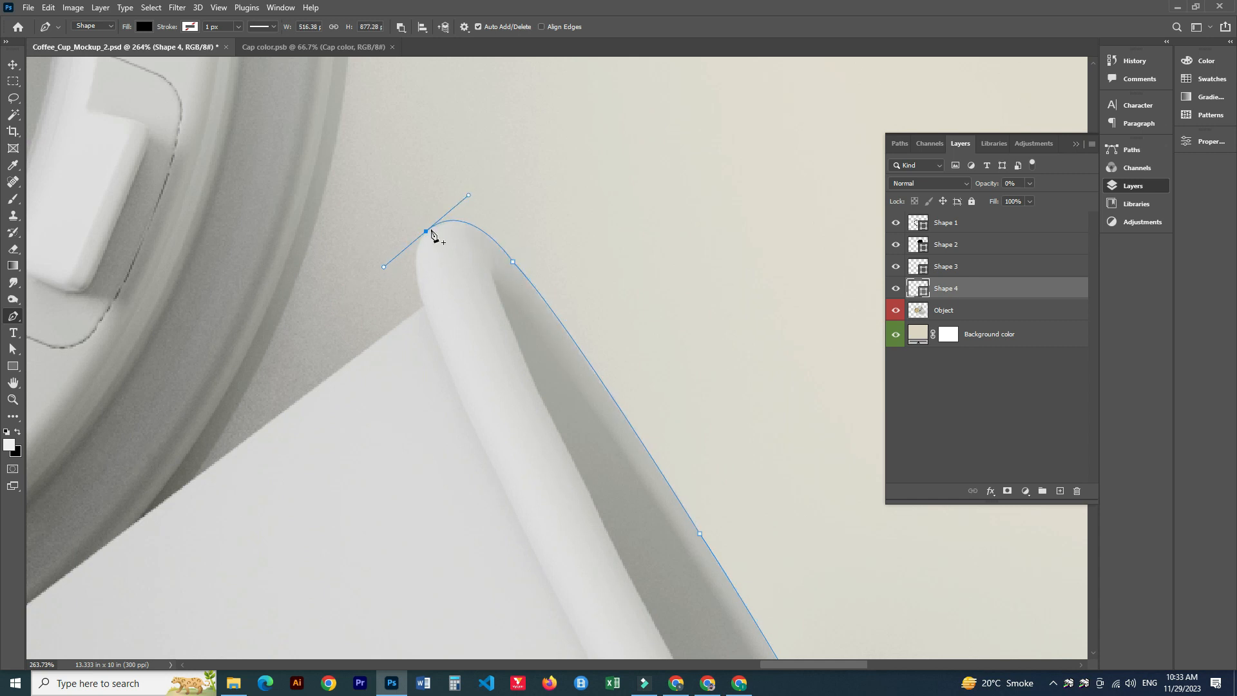
mouse_move(423, 310)
mouse_down()
mouse_move(451, 389)
mouse_move(420, 307)
mouse_up()
Run the rim path down just inside the cup body with straight segments and close it at the lower starting corner.
scroll(436, 470, down, 5)
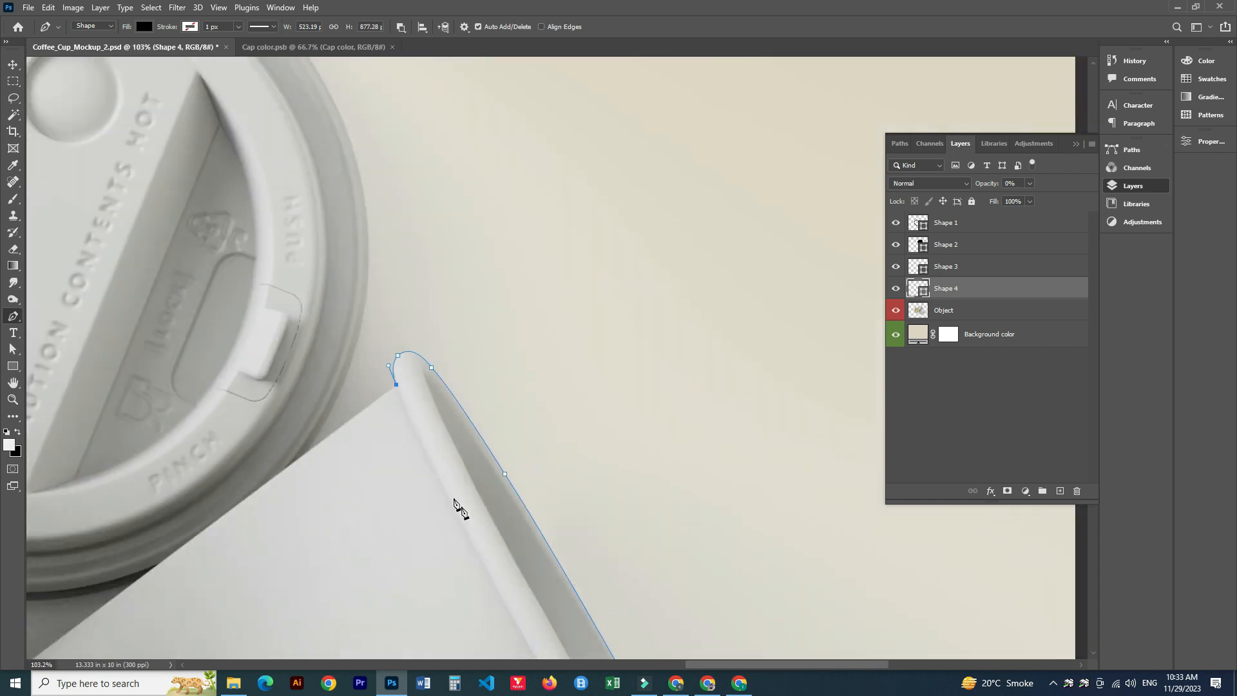
click(474, 347)
drag(578, 493, 492, 307)
drag(492, 240, 517, 342)
key(ctrl+z)
click(353, 121)
click(440, 313)
drag(541, 427, 487, 292)
click(567, 470)
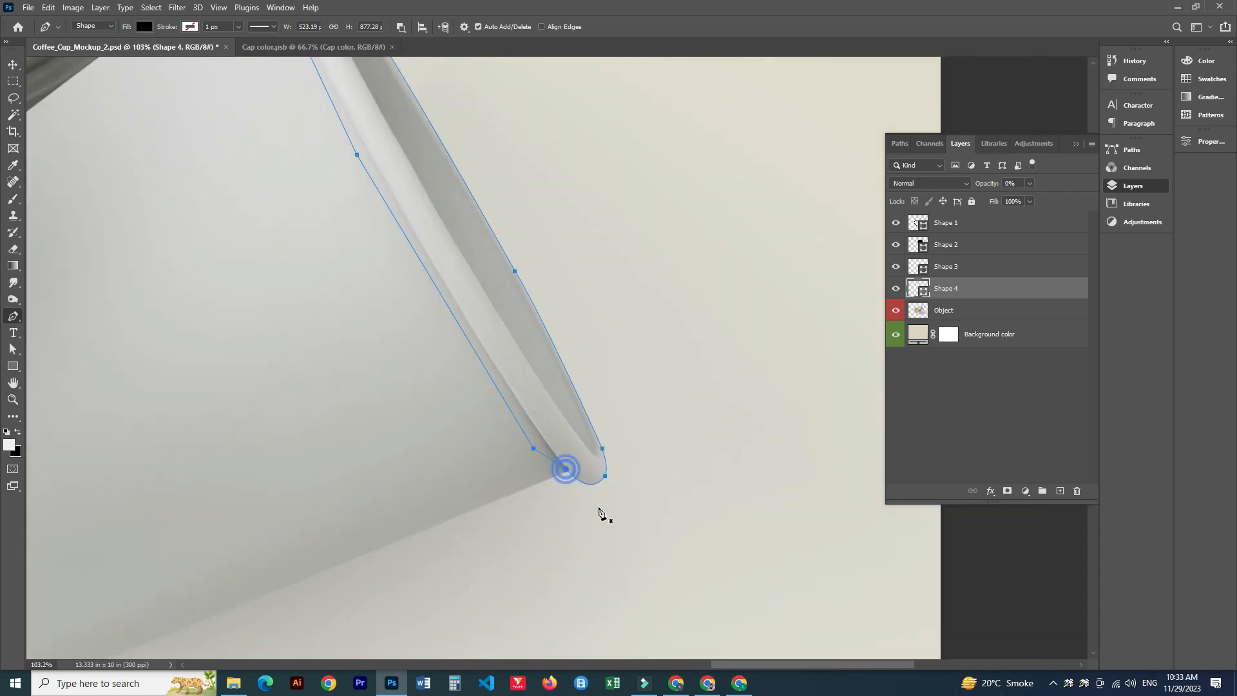
Set Shape 1 through Shape 4 to 20% opacity and set Shape 4's path operation for cutting out the rim opening.
scroll(866, 433, down, 6)
ctrl+click(972, 293)
click(972, 290)
shift+click(972, 226)
click(972, 287)
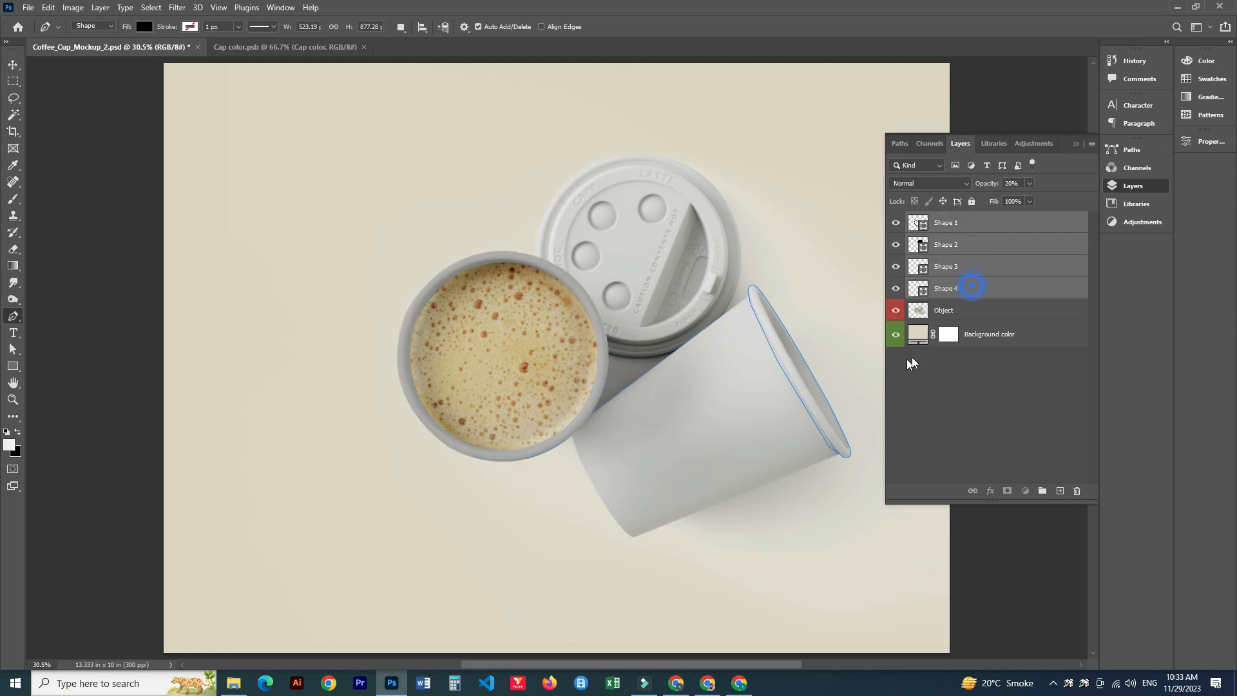
click(401, 28)
key(2)
Trace the outer side of the opening inside Shape 4 from the rim's lower tip and curve around its upper tip.
scroll(801, 419, up, 4)
scroll(658, 451, up, 6)
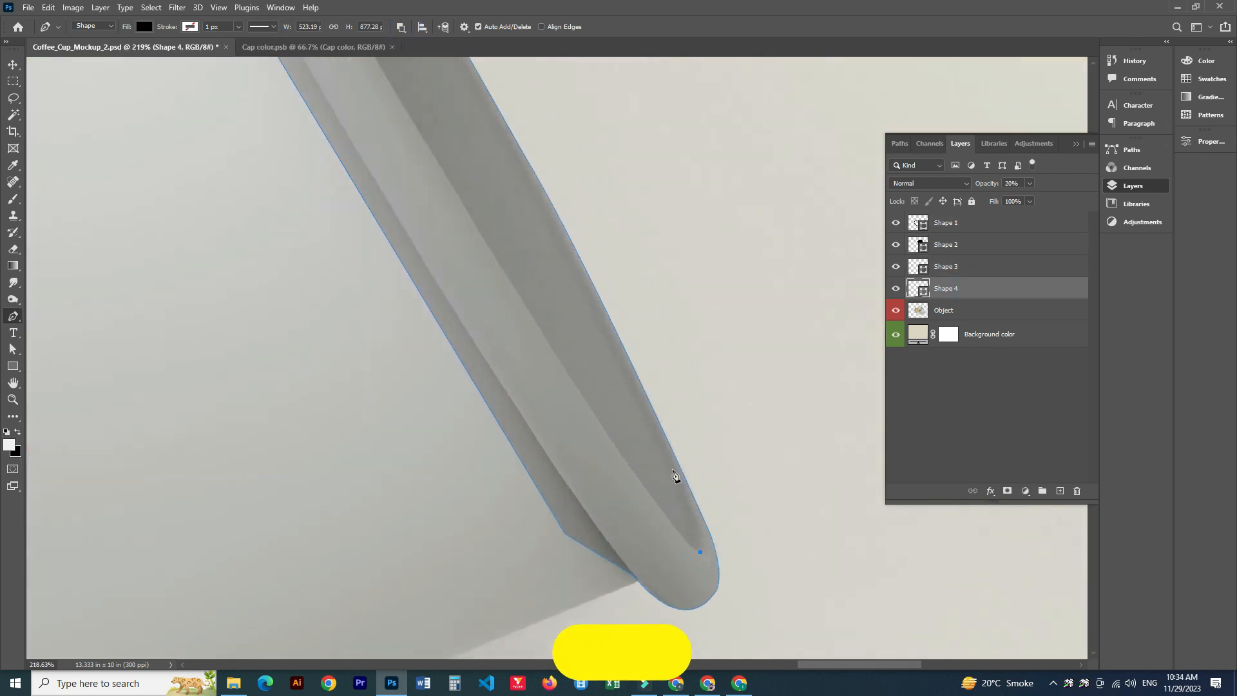
drag(662, 450, 668, 603)
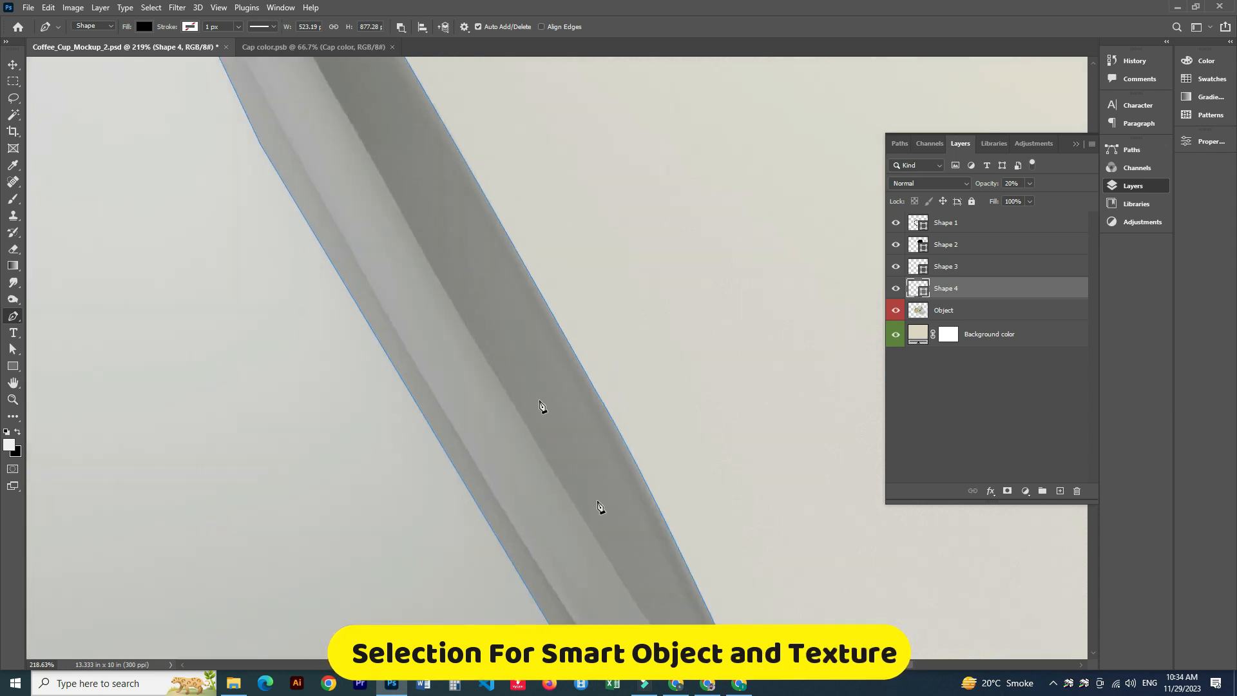
alt+click(543, 316)
drag(475, 284, 642, 598)
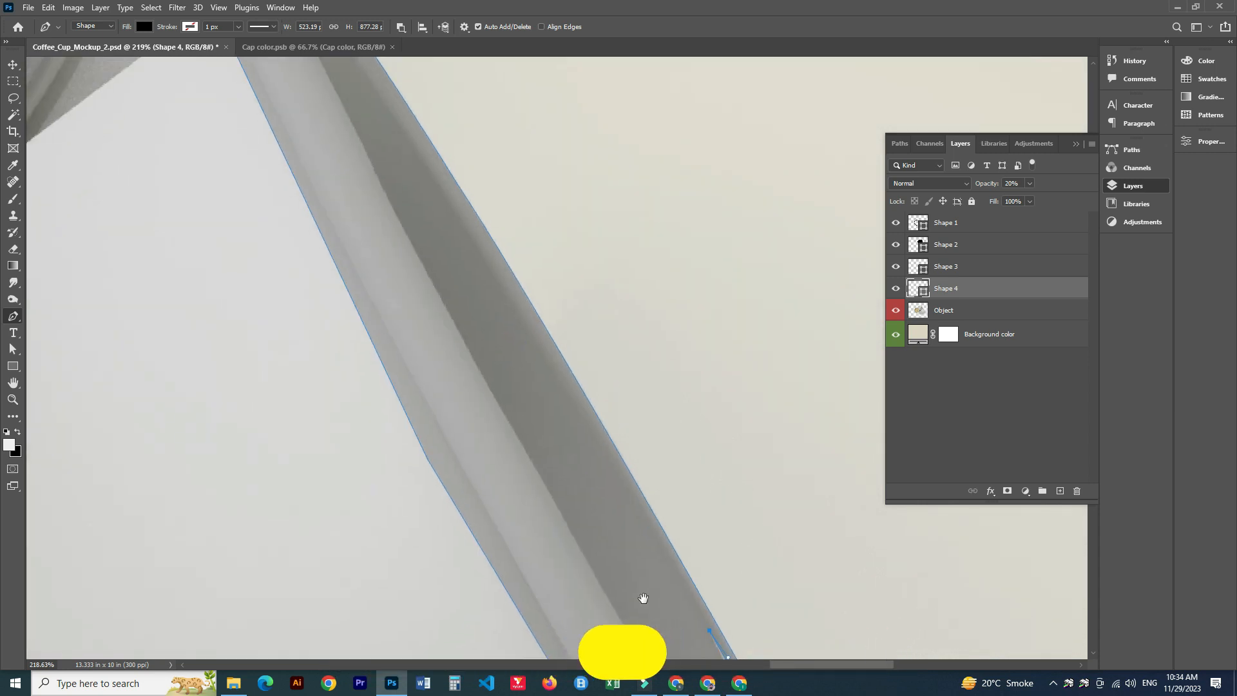
drag(472, 273, 566, 491)
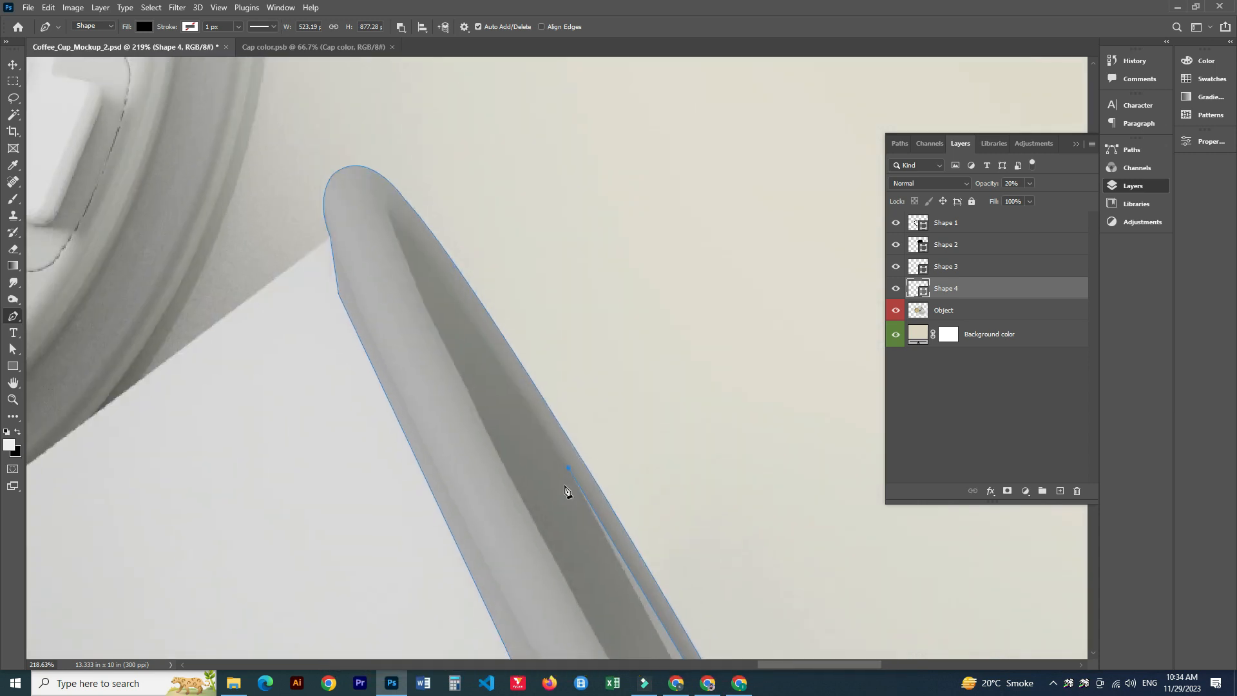
click(404, 227)
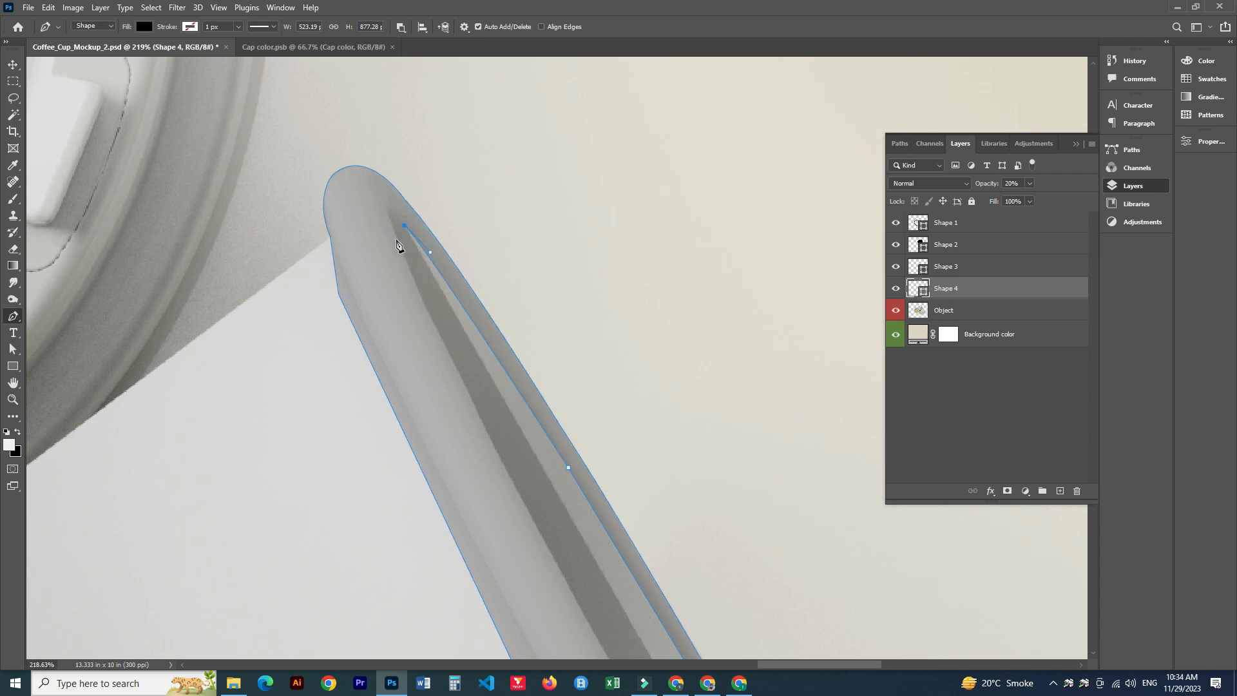
alt+click(395, 239)
Trace the upper part of the opening's body-side edge downward, undoing misplaced anchors and ending on a corner anchor.
drag(540, 526, 430, 220)
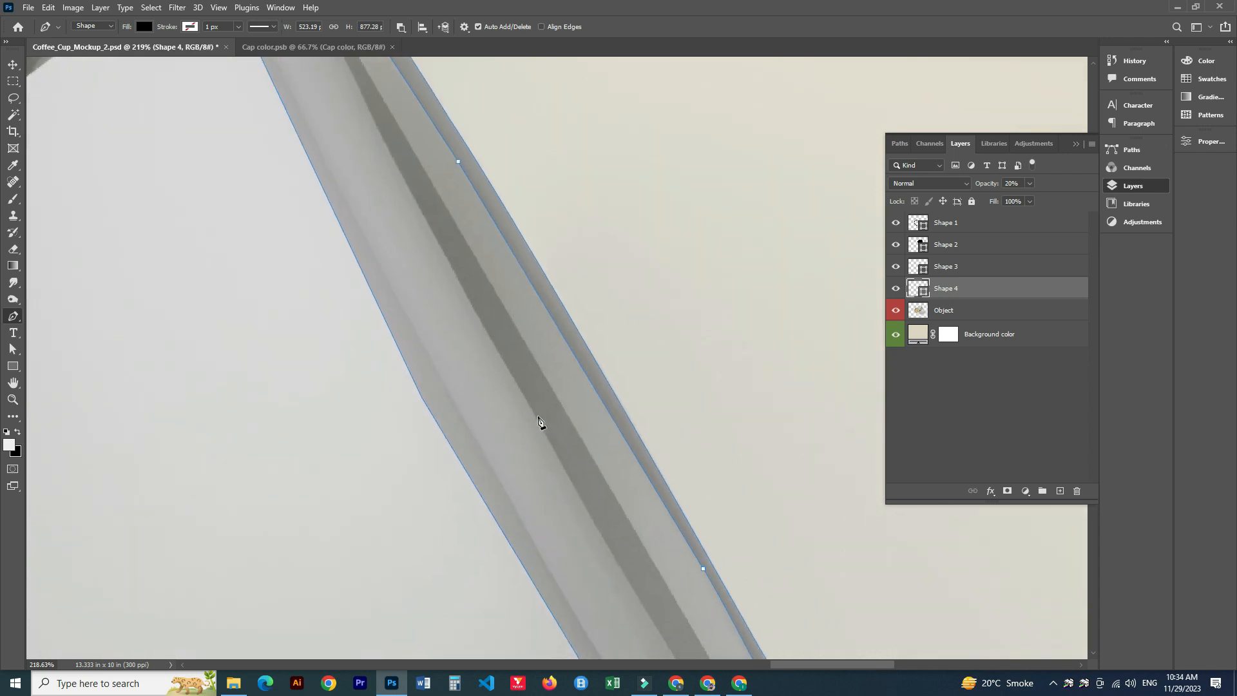
drag(536, 422, 593, 507)
key(ctrl+z)
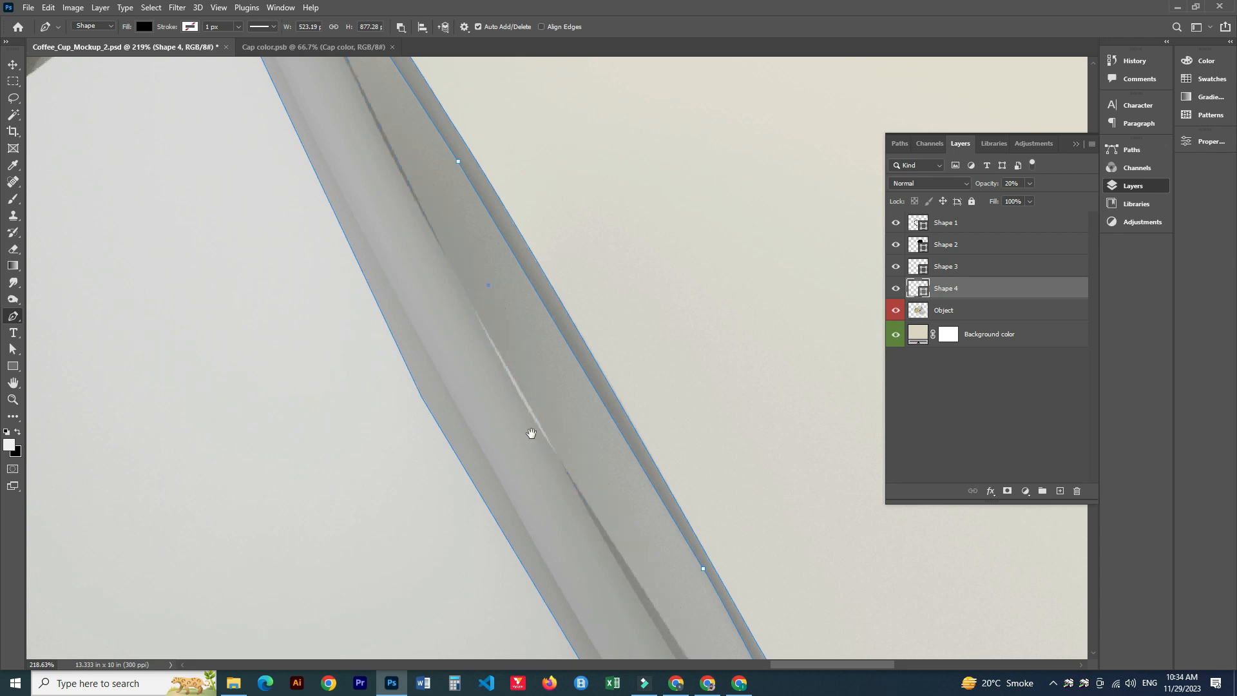
drag(486, 282, 553, 496)
drag(477, 410, 507, 469)
key(ctrl+z)
drag(484, 417, 505, 453)
alt+click(482, 417)
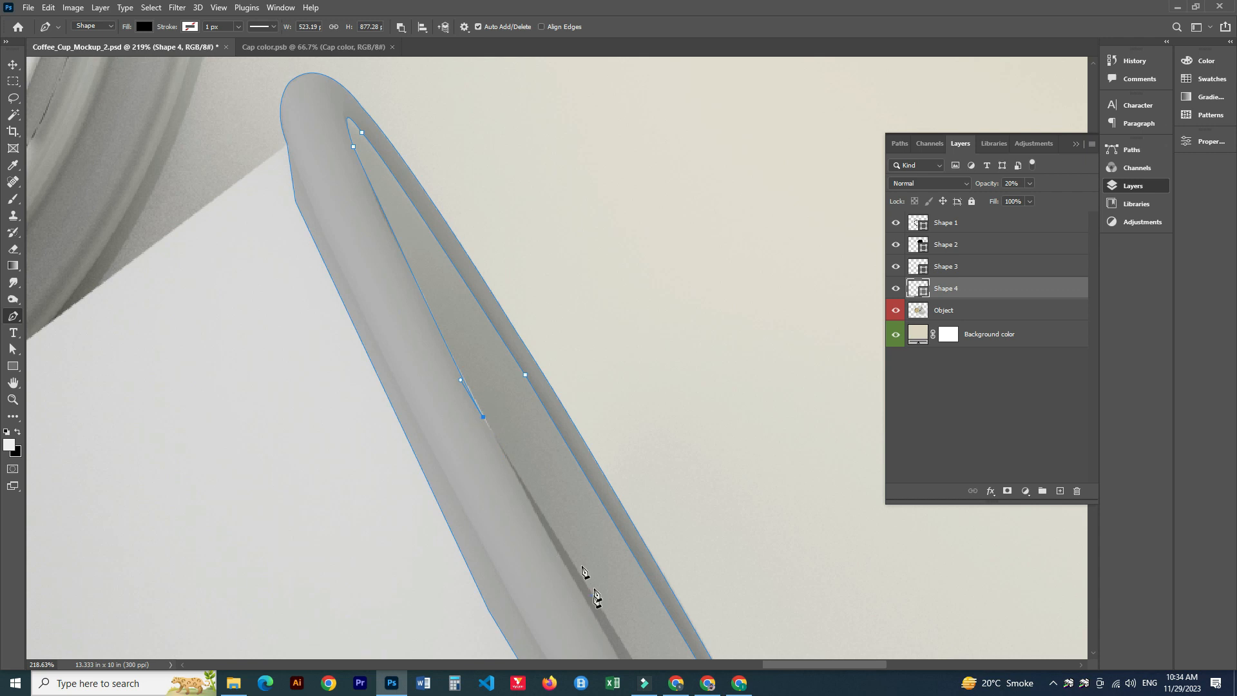
Extend the opening's body-side edge through the middle of the rim, redoing the misplaced anchor.
drag(594, 599, 499, 392)
alt+click(503, 416)
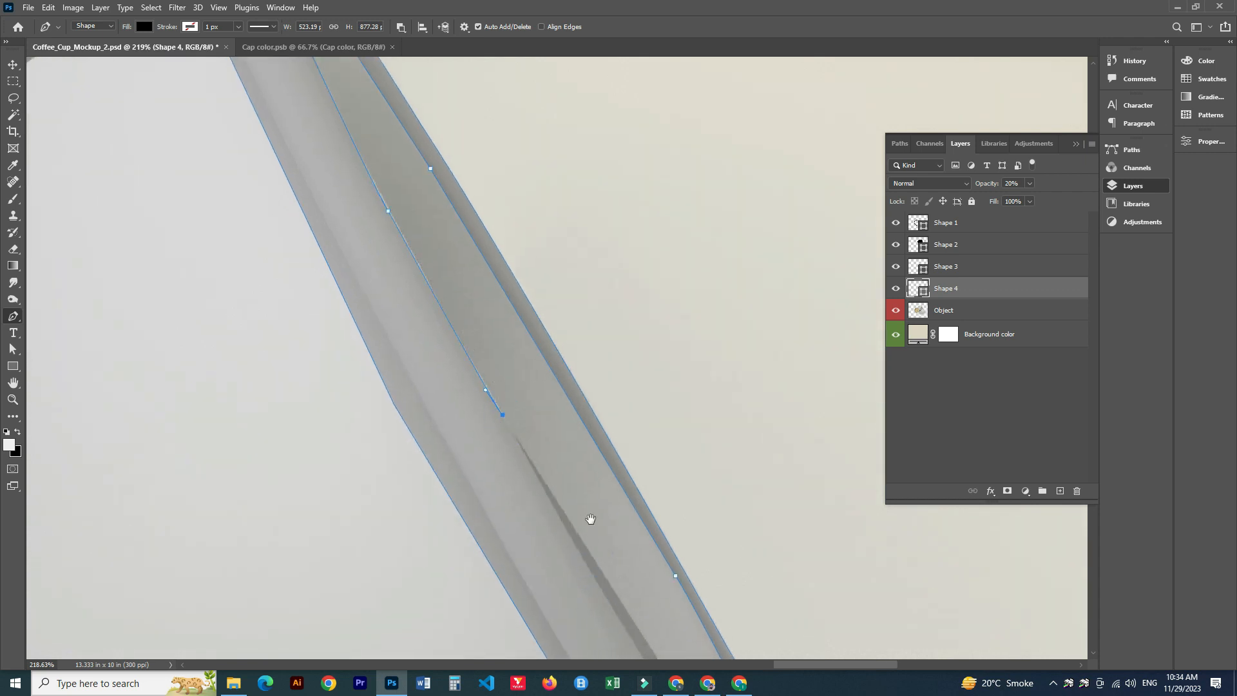
drag(618, 567, 543, 451)
key(ctrl+z)
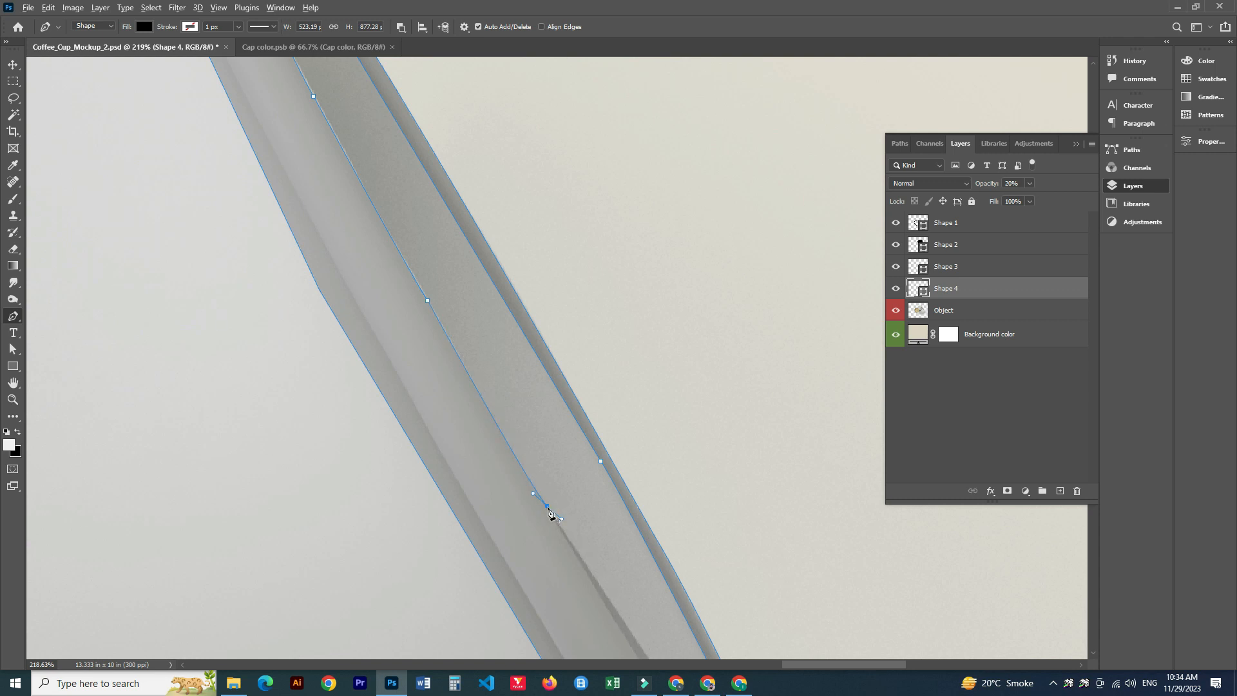
alt+click(547, 506)
Finish tracing the opening's body-side edge down to the lower tip and close the inner path of Shape 4.
drag(594, 562, 485, 397)
drag(595, 608, 565, 513)
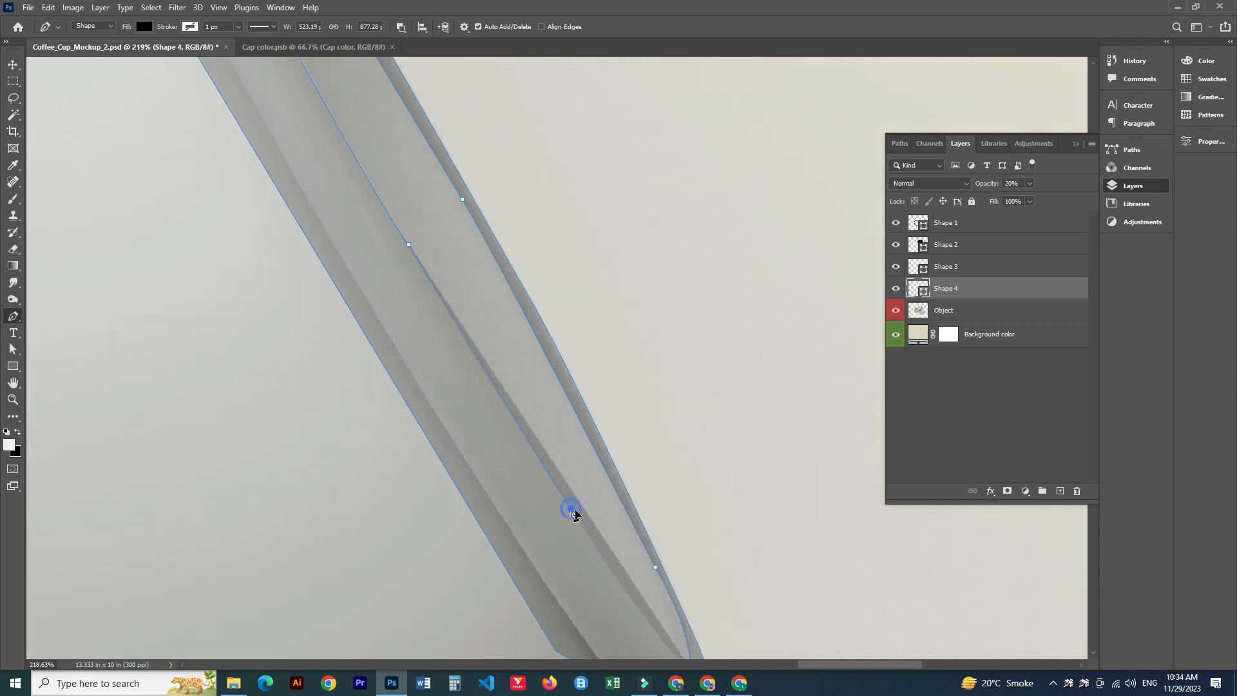
alt+click(571, 510)
drag(638, 600, 554, 463)
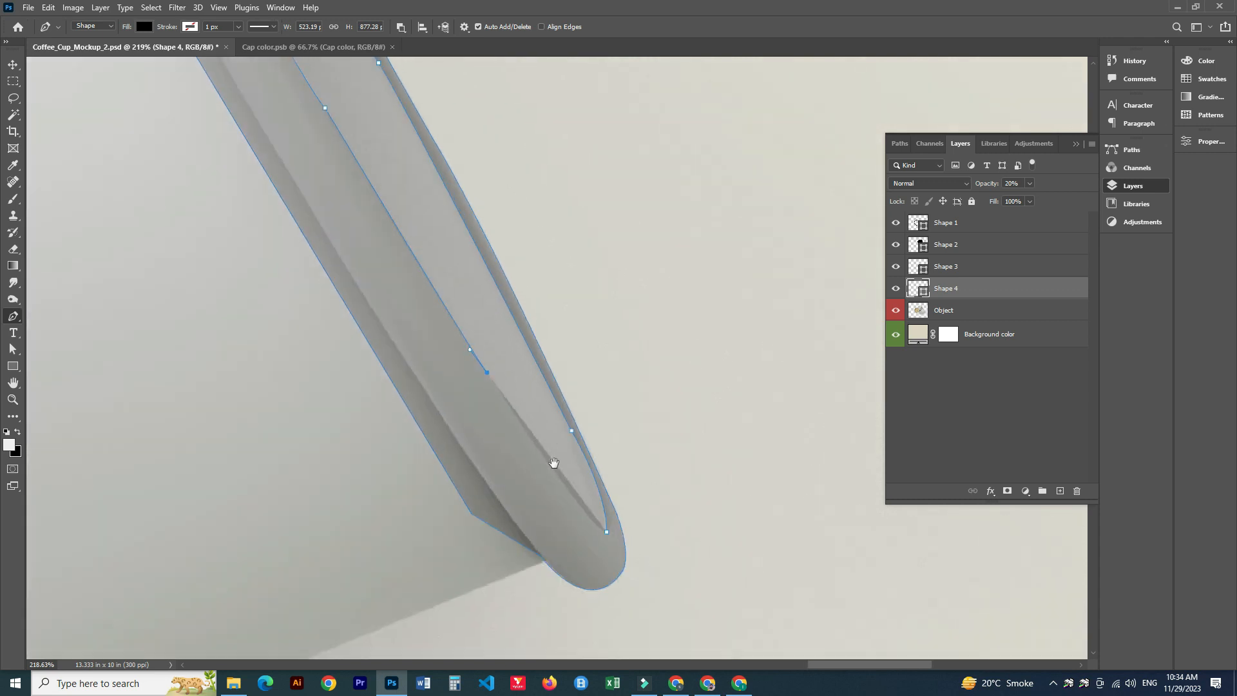
key(ctrl+z)
alt+click(587, 516)
scroll(523, 610, down, 2)
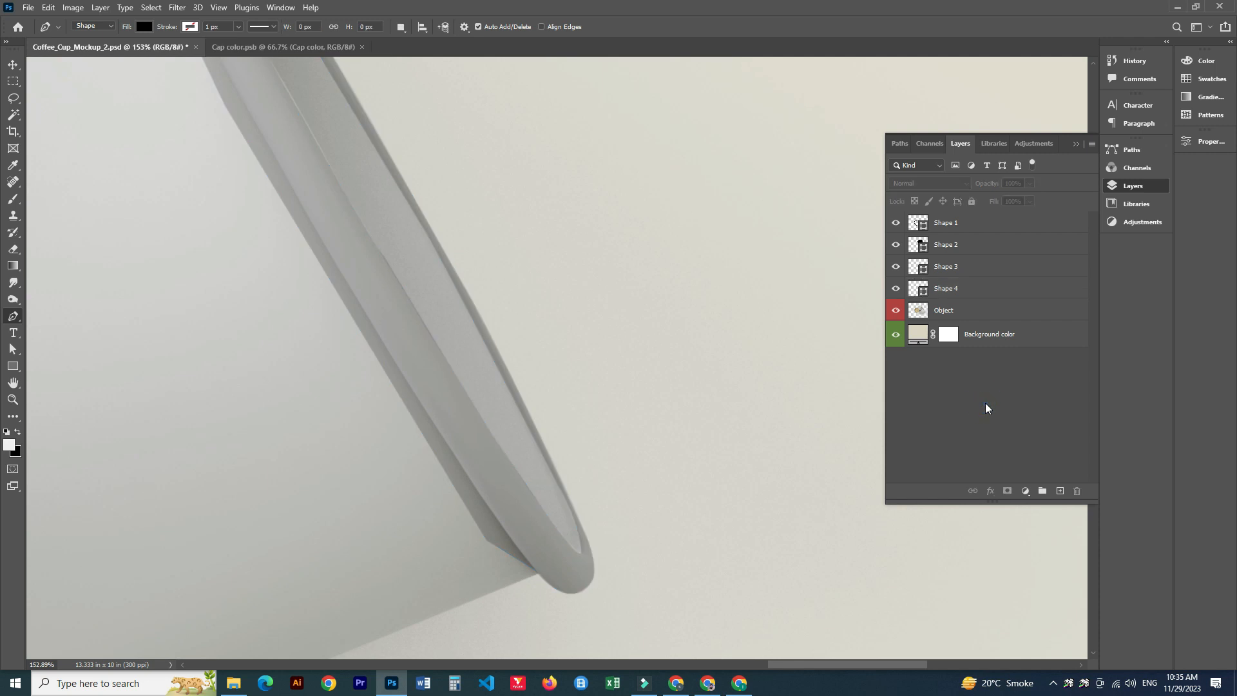
Duplicate Shape 1 through Shape 4 and merge the copies into one shape layer.
key(ctrl+0)
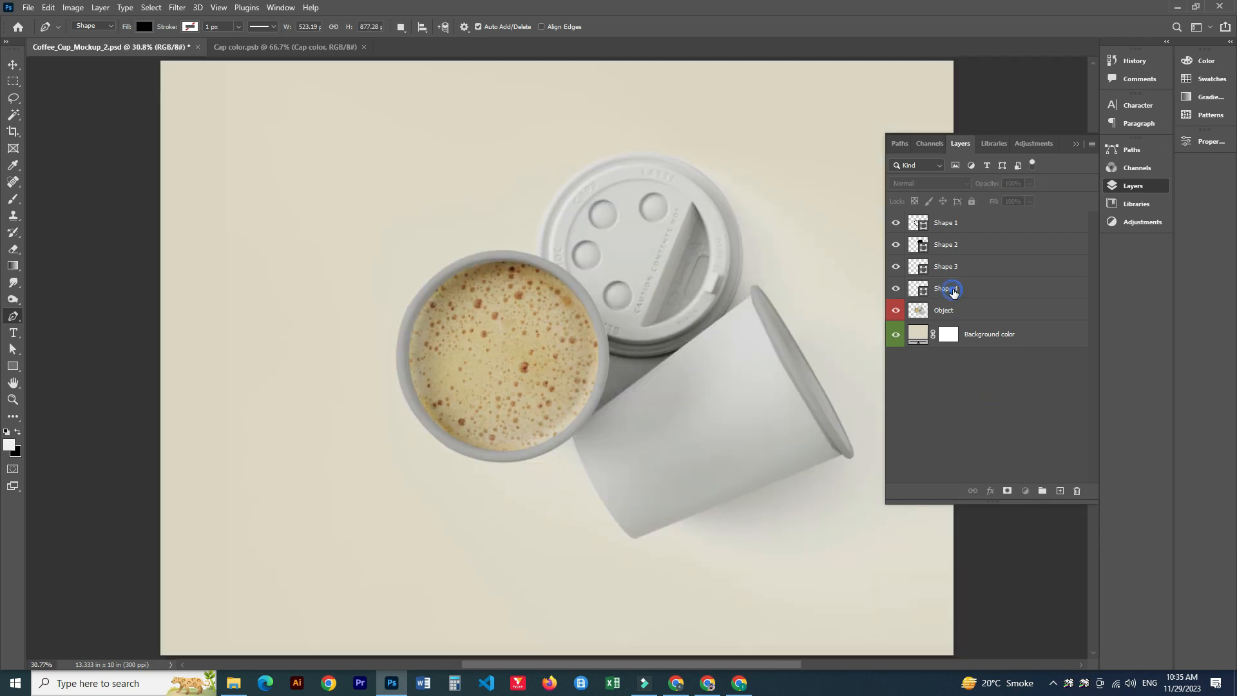
click(954, 292)
shift+click(965, 227)
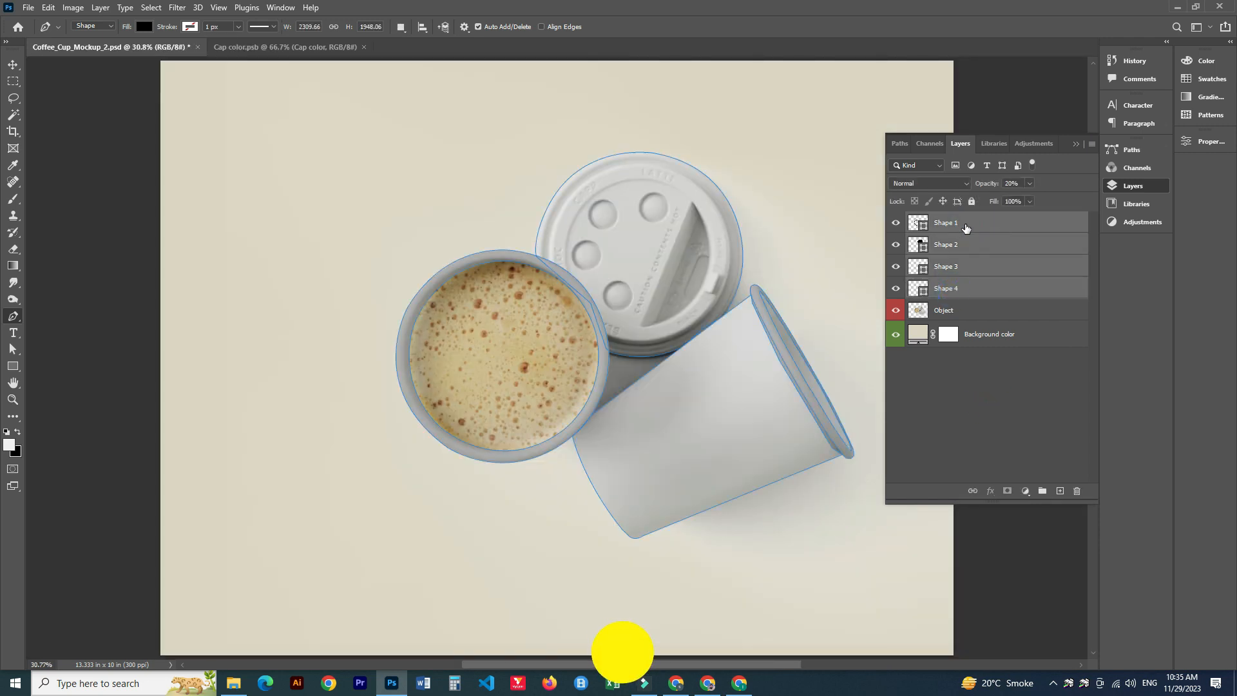
key(ctrl+j)
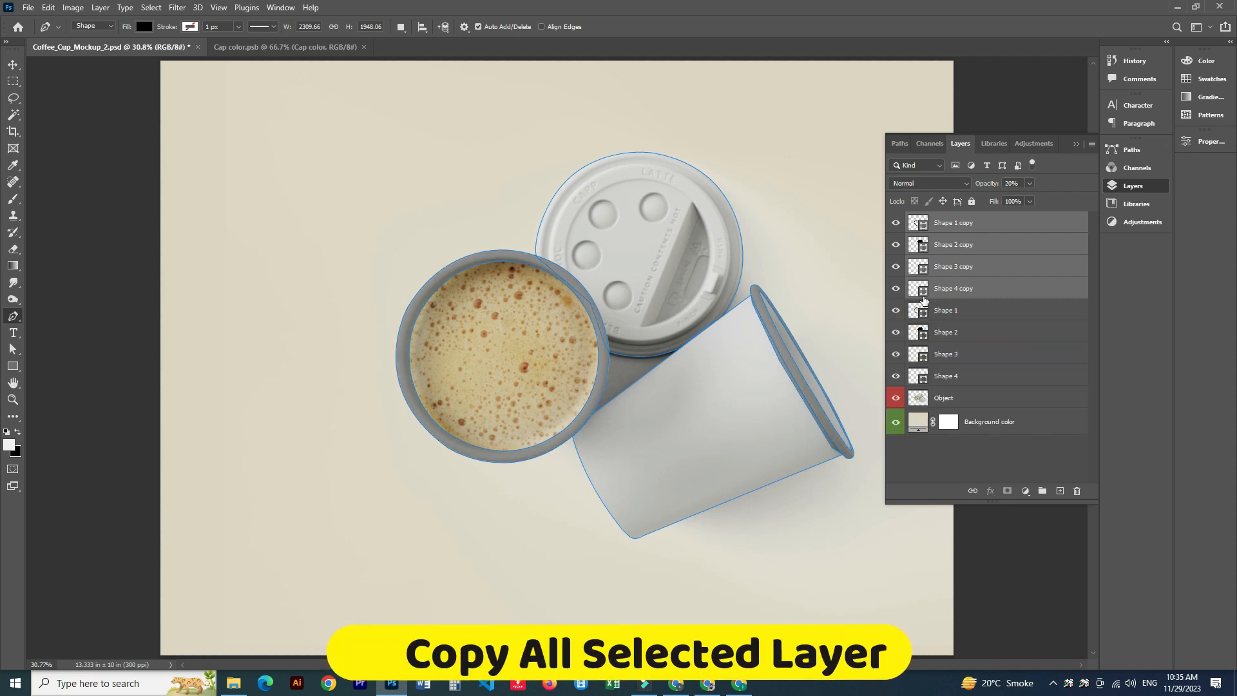
key(ctrl+e)
Load the merged shape as a selection and copy that area of the Object layer onto a new layer.
ctrl+click(921, 225)
click(966, 335)
key(ctrl+j)
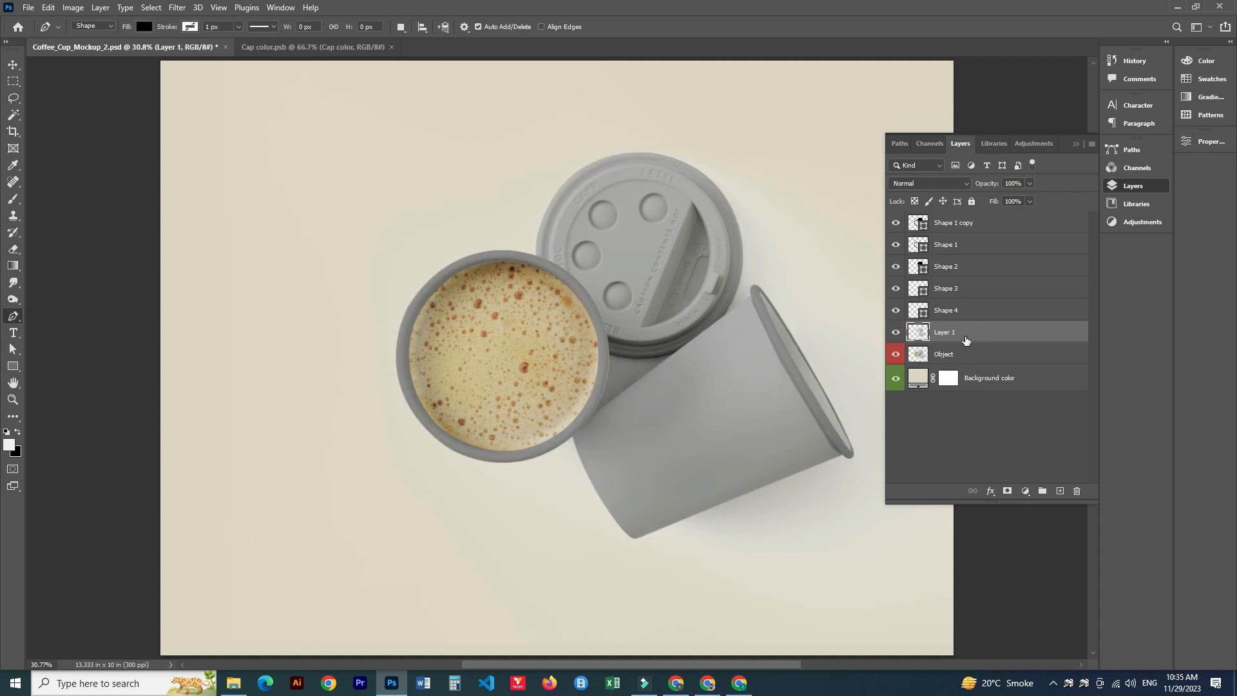
click(896, 353)
click(896, 353)
Delete the Shape 1 copy layer and move Layer 1 to the top of the layer stack.
click(953, 222)
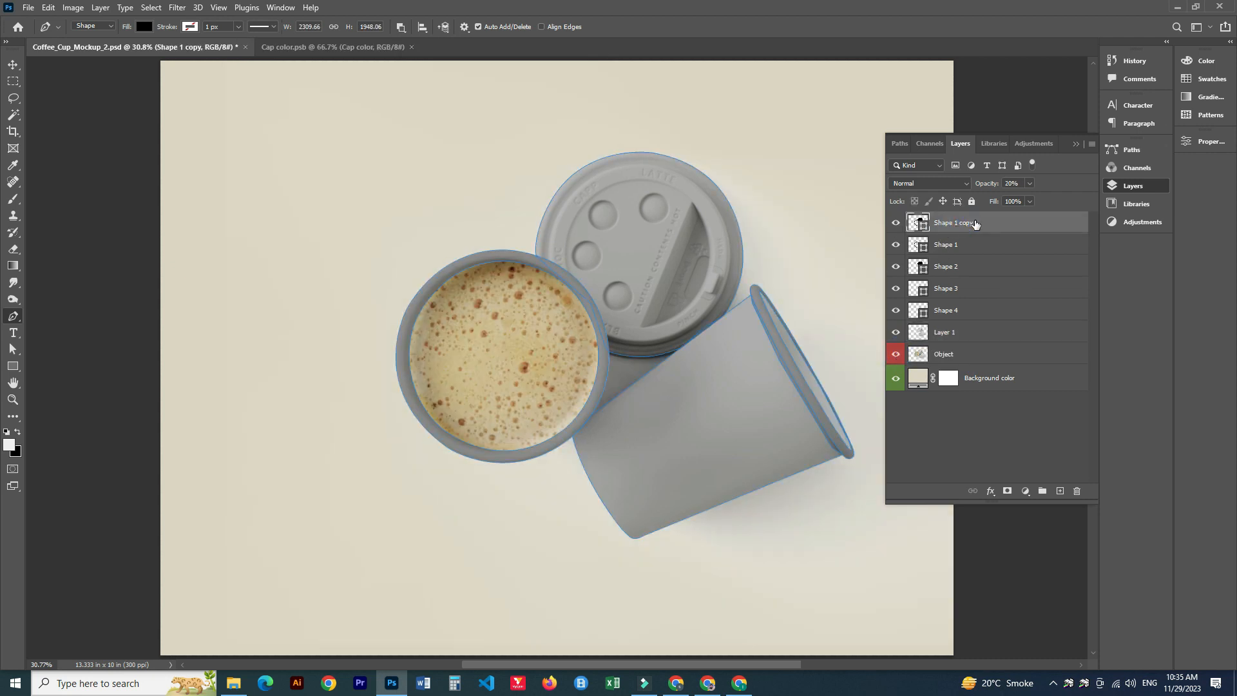
key(Delete)
drag(965, 311, 983, 217)
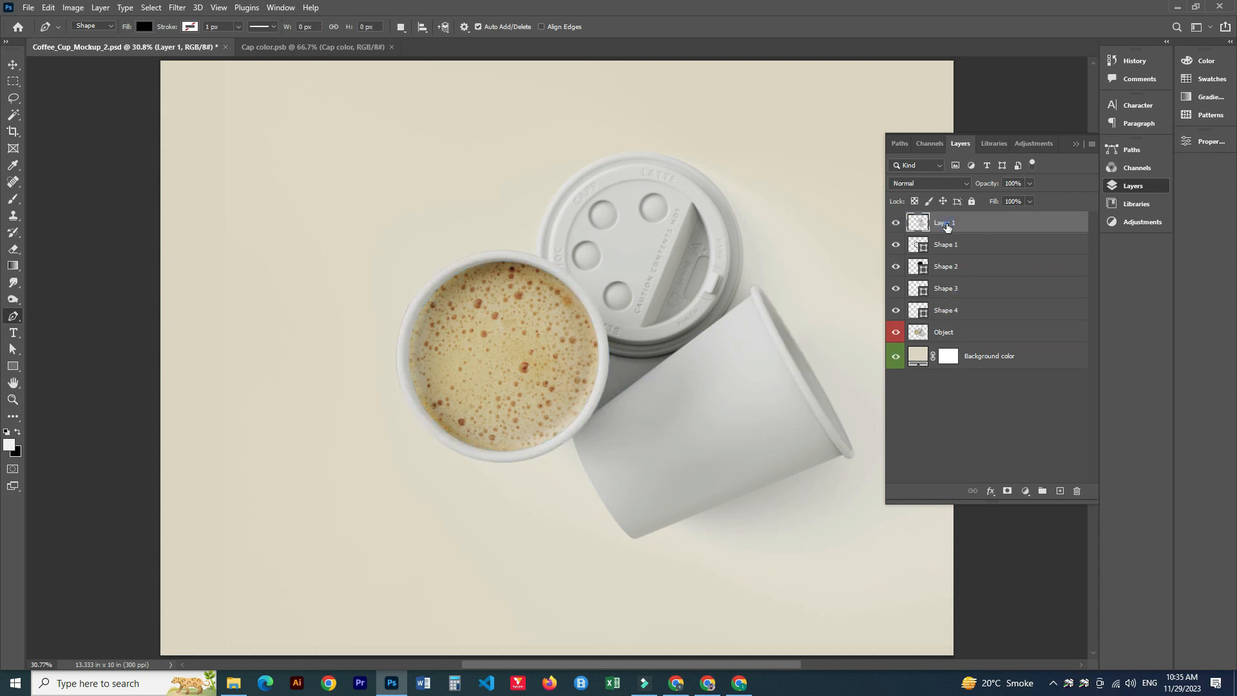
click(895, 334)
click(896, 334)
Duplicate Layer 1 twice and rename the topmost copy as Shadow.
key(ctrl+j)
key(ctrl+j)
double_click(947, 222)
text(Shado)
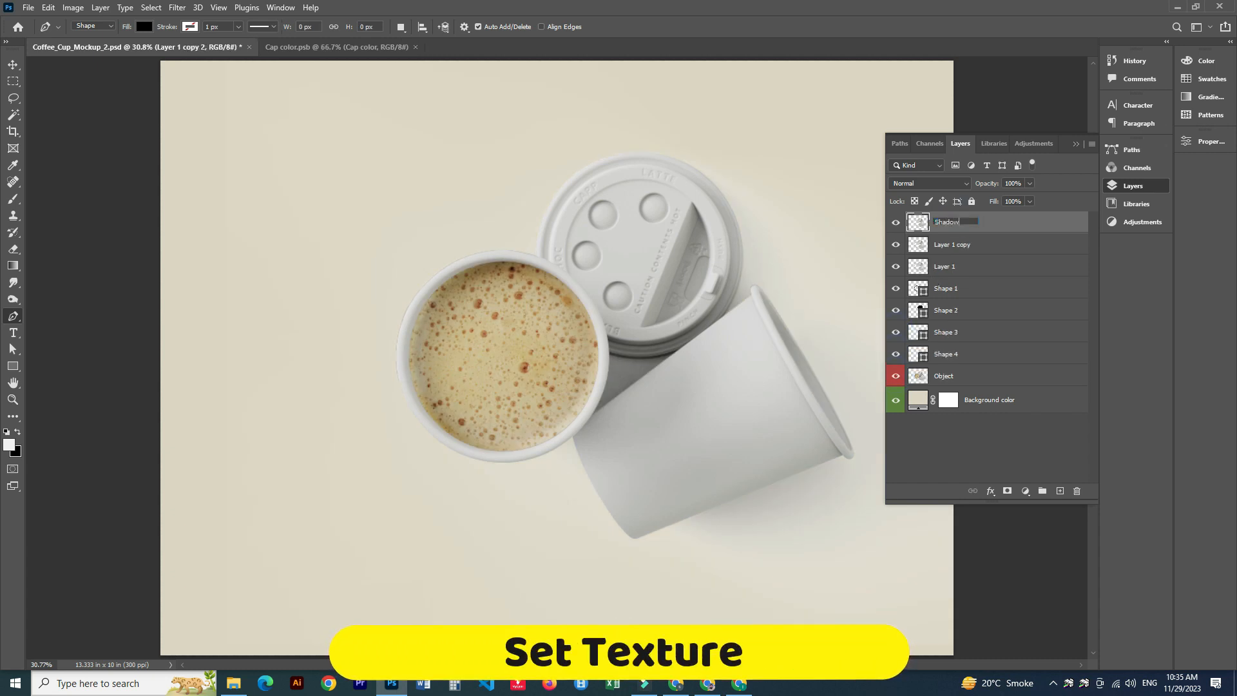
text(w)
Rename the Layer 1 copy as Midtone and the original Layer 1 as Light.
double_click(954, 244)
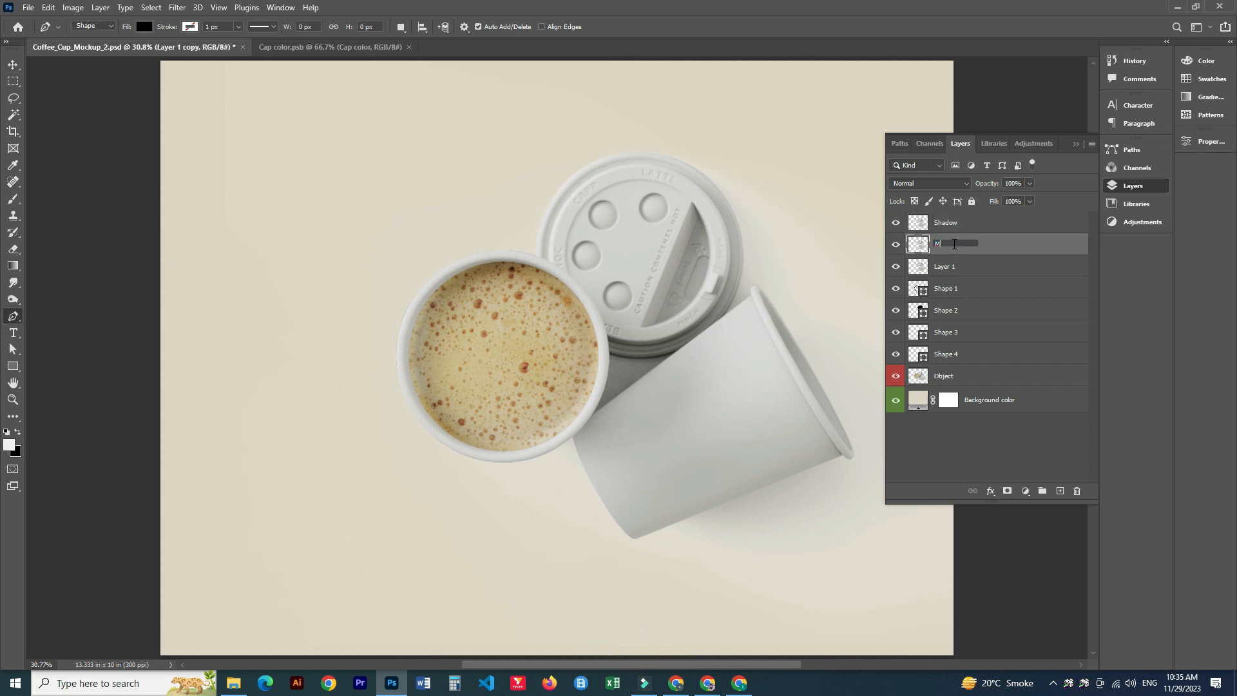
key(Return)
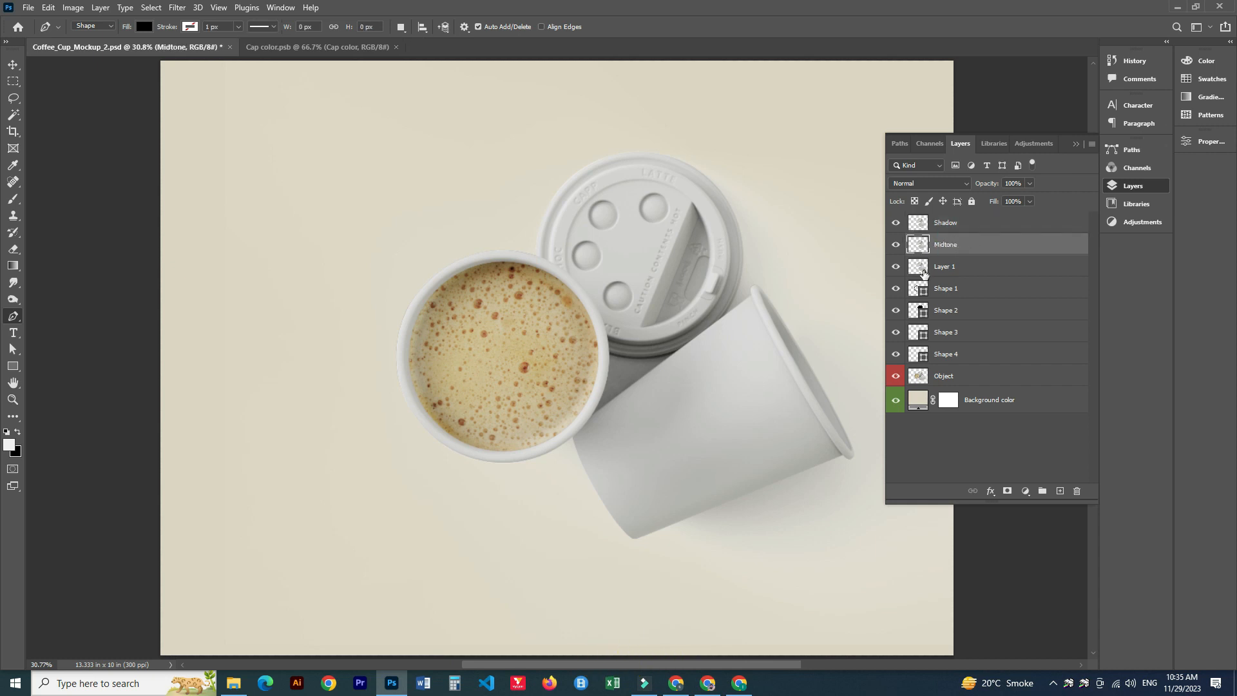
double_click(949, 265)
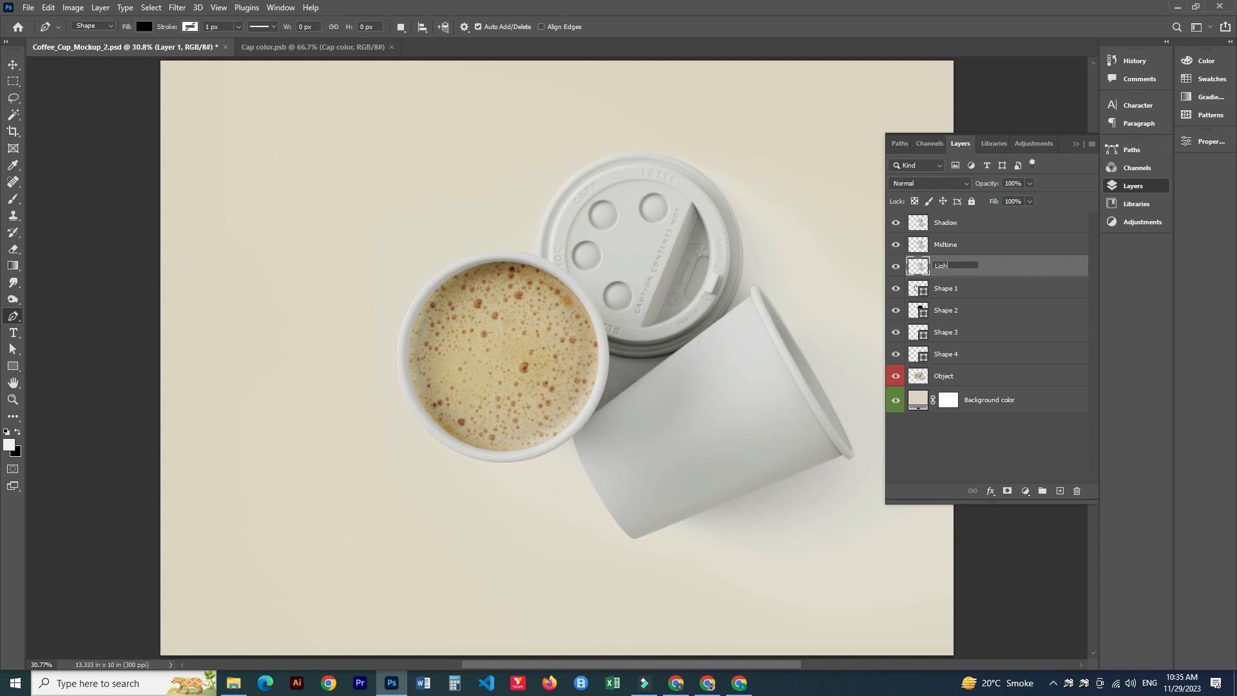
key(Return)
Group the Shadow, Midtone and Light layers and name the group Texture.
shift+click(975, 230)
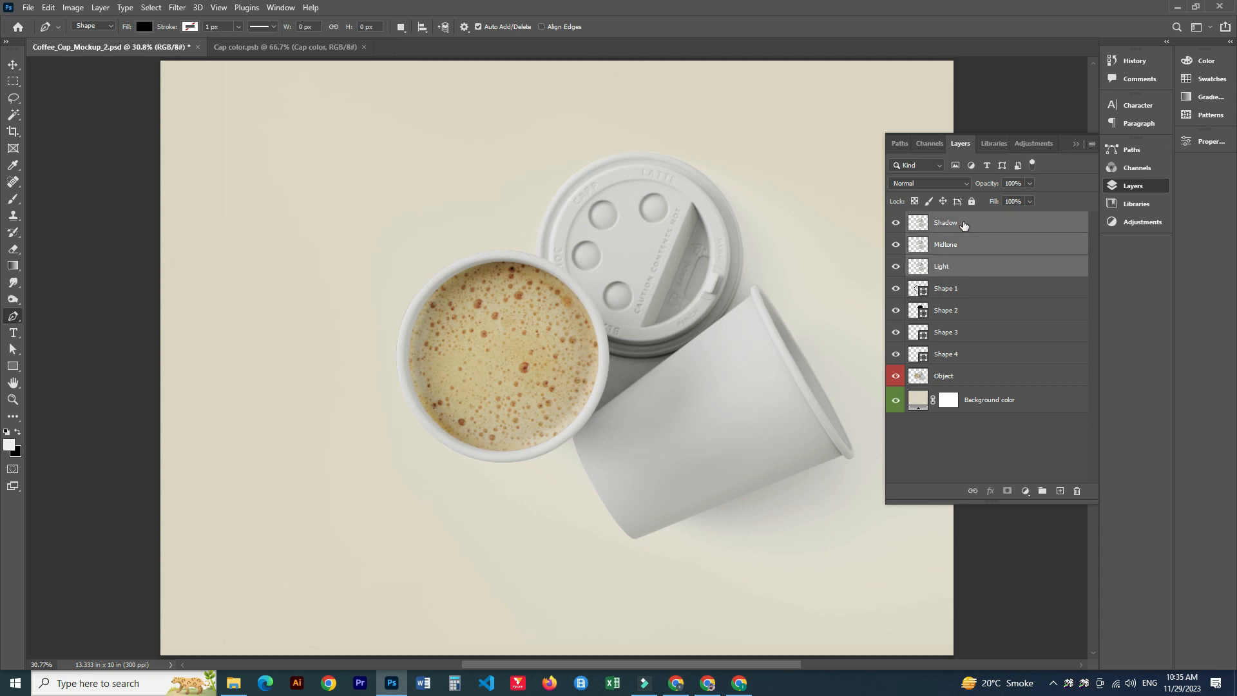
key(ctrl+g)
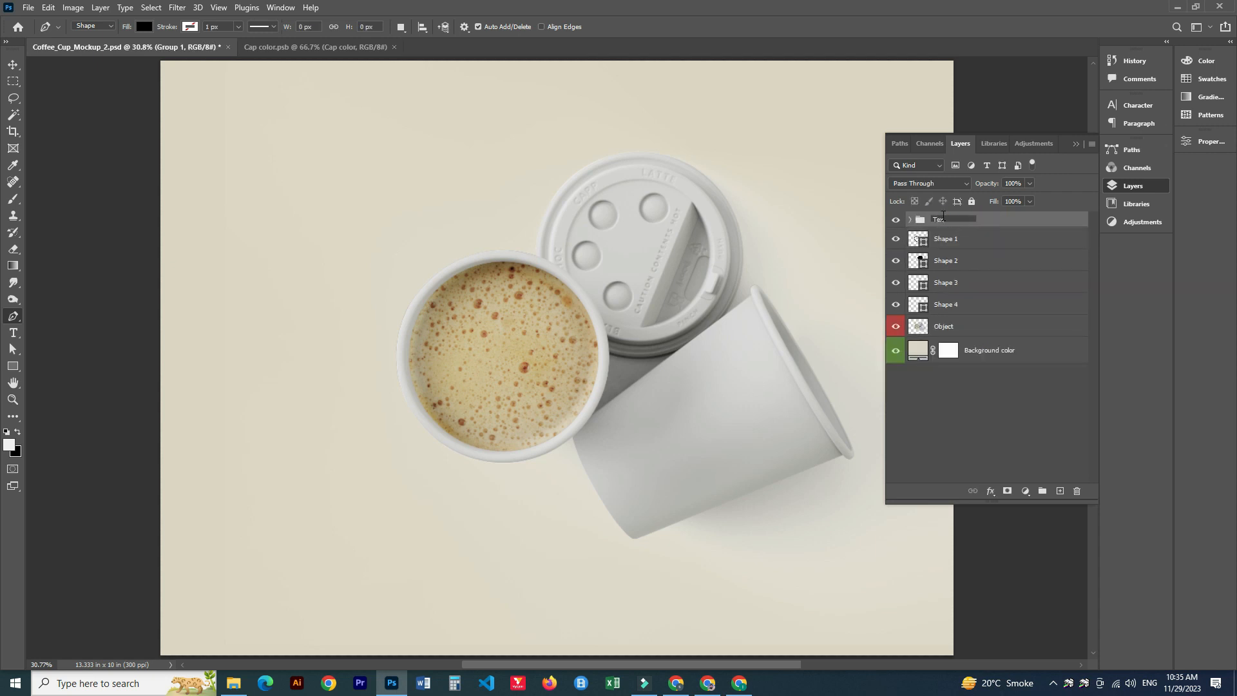
key(Return)
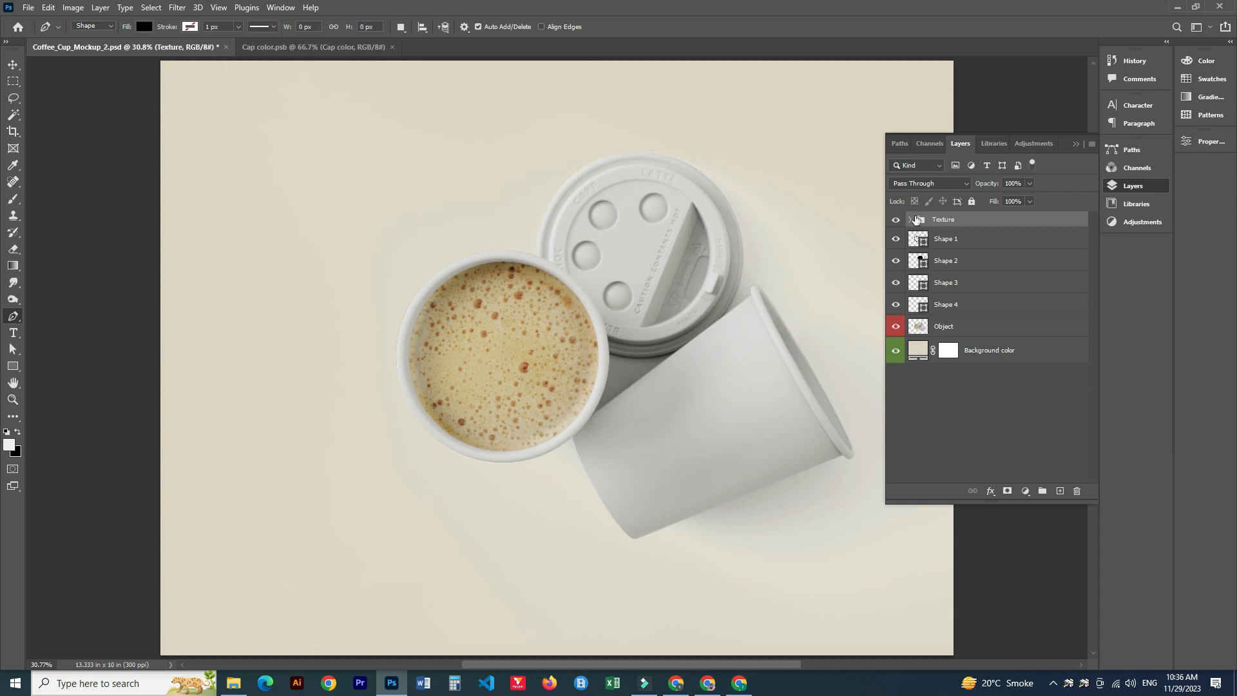
Expand the Texture group and set the Shadow layer's blend mode to Linear Burn.
click(909, 219)
click(962, 240)
click(967, 184)
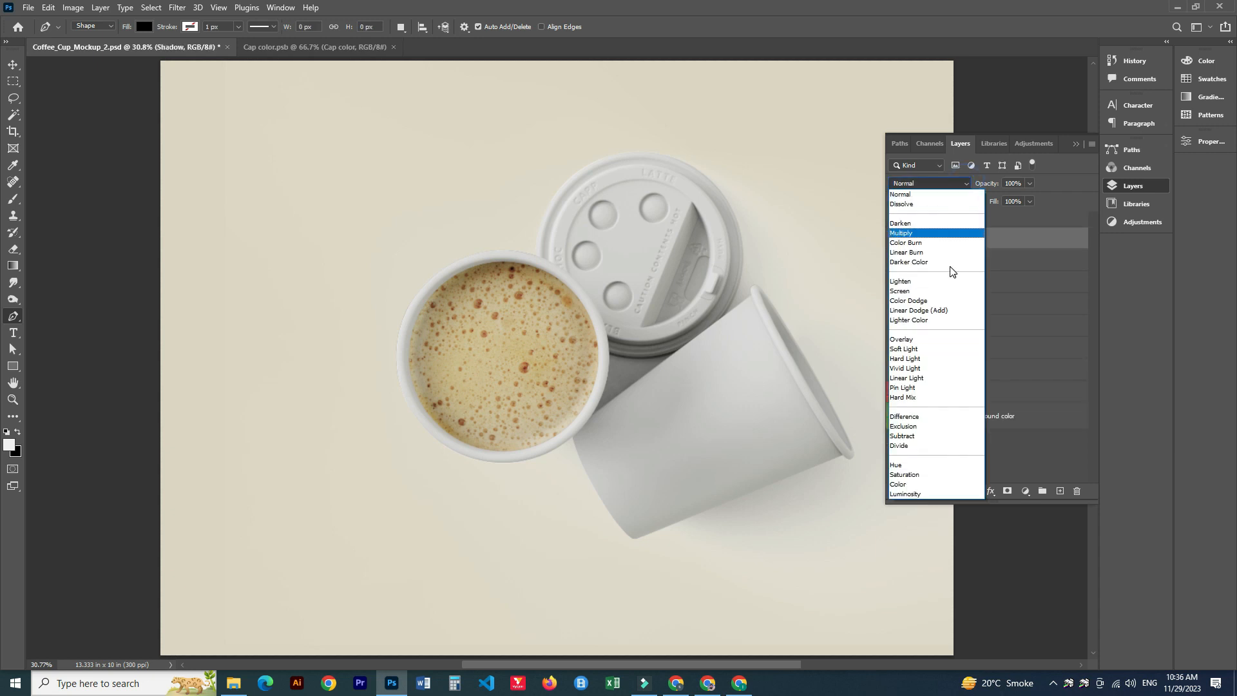
click(954, 254)
Change the Midtone layer's blend mode to one that brightens the cup and lid.
click(970, 259)
click(969, 183)
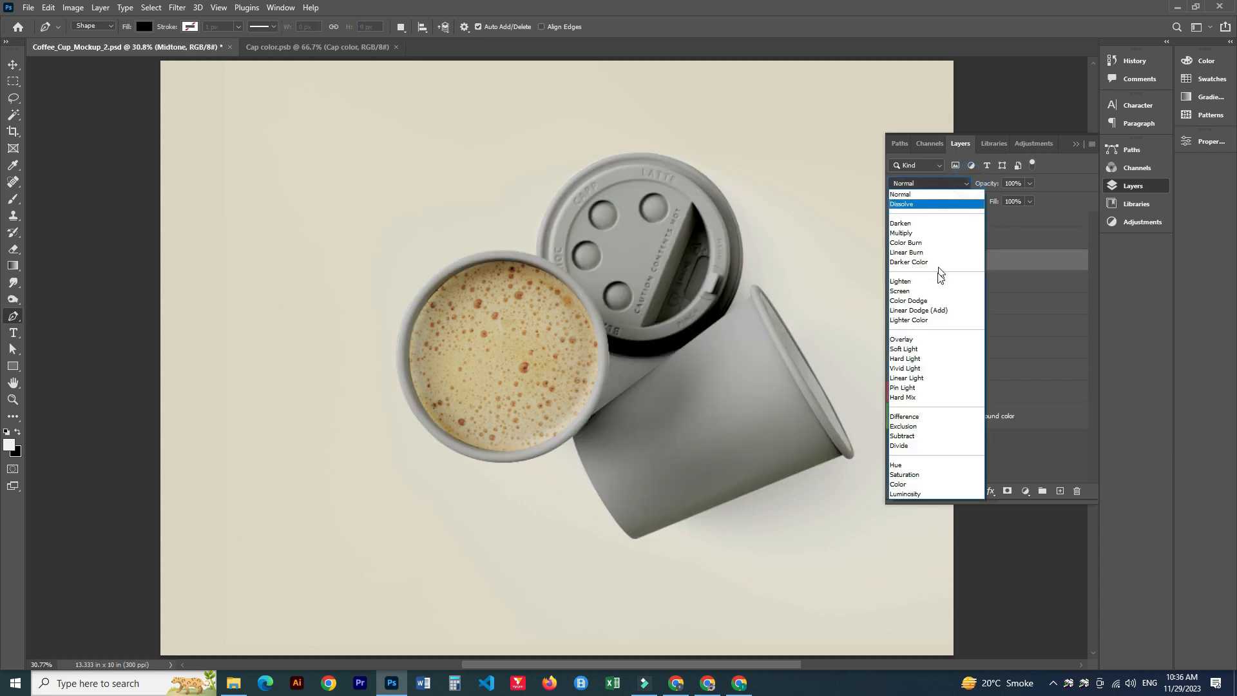
key(Escape)
Set the Light layer's blend mode to Screen.
click(954, 277)
click(948, 183)
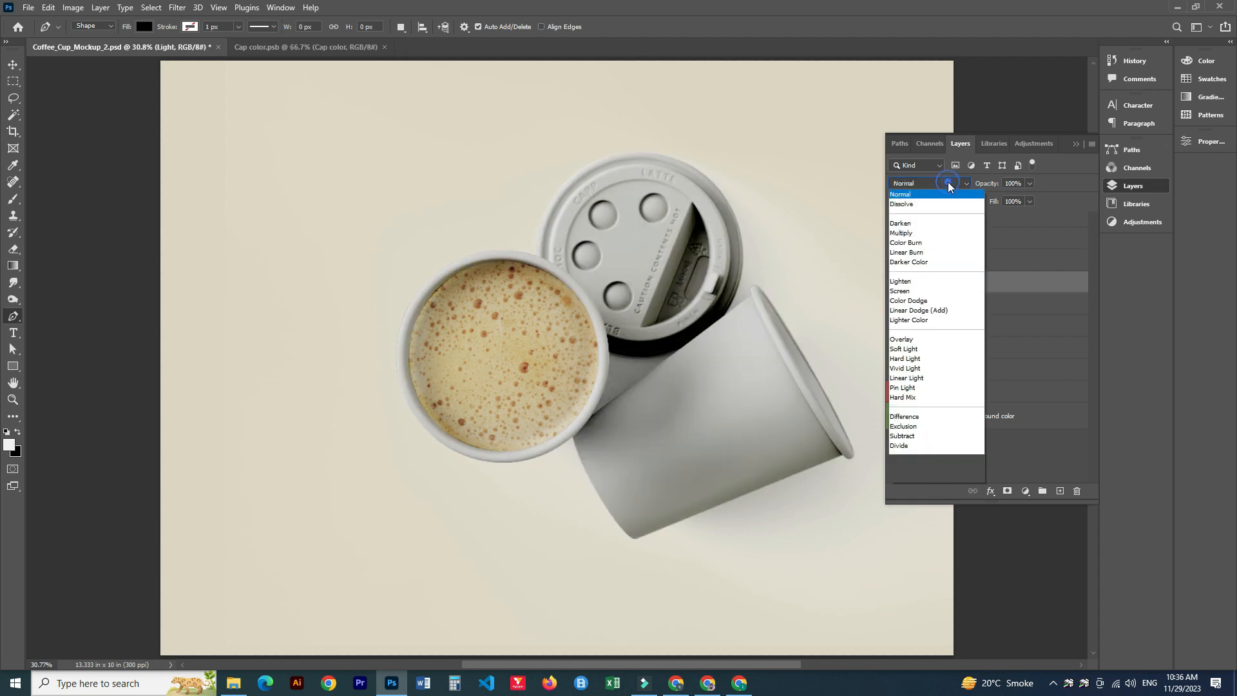
click(934, 291)
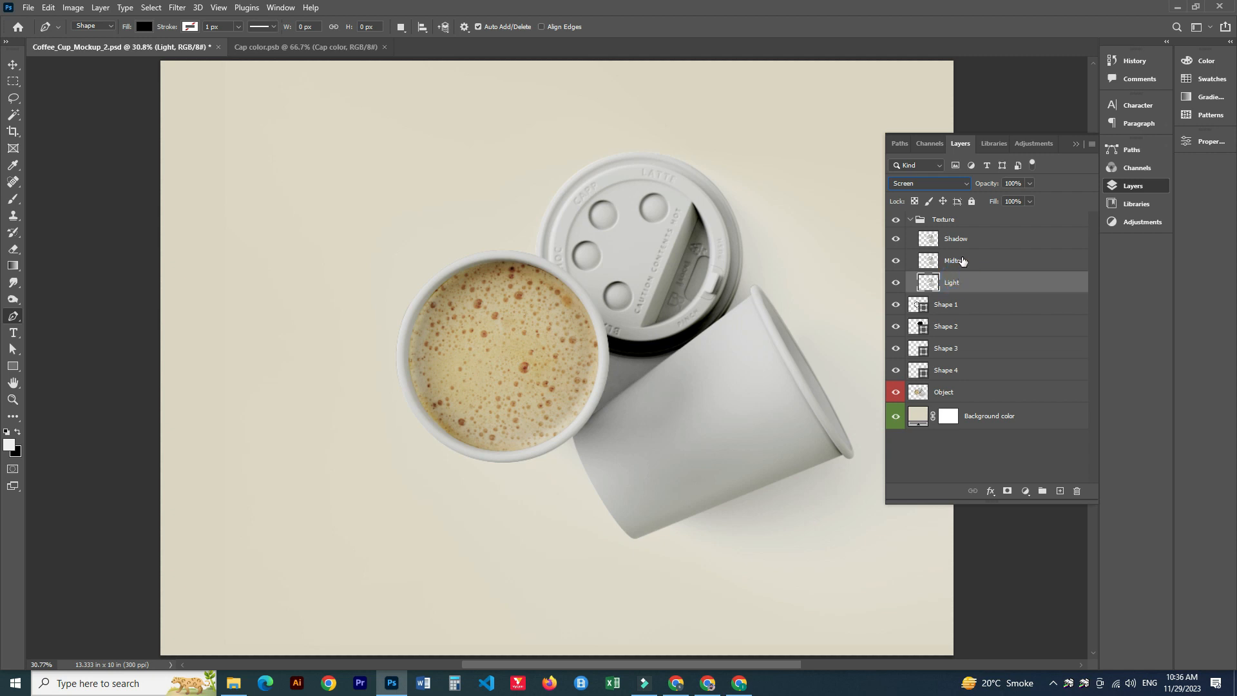
Add a white (ffffff) solid color fill layer directly above the Shape 1 layer.
click(960, 239)
click(946, 305)
click(1025, 491)
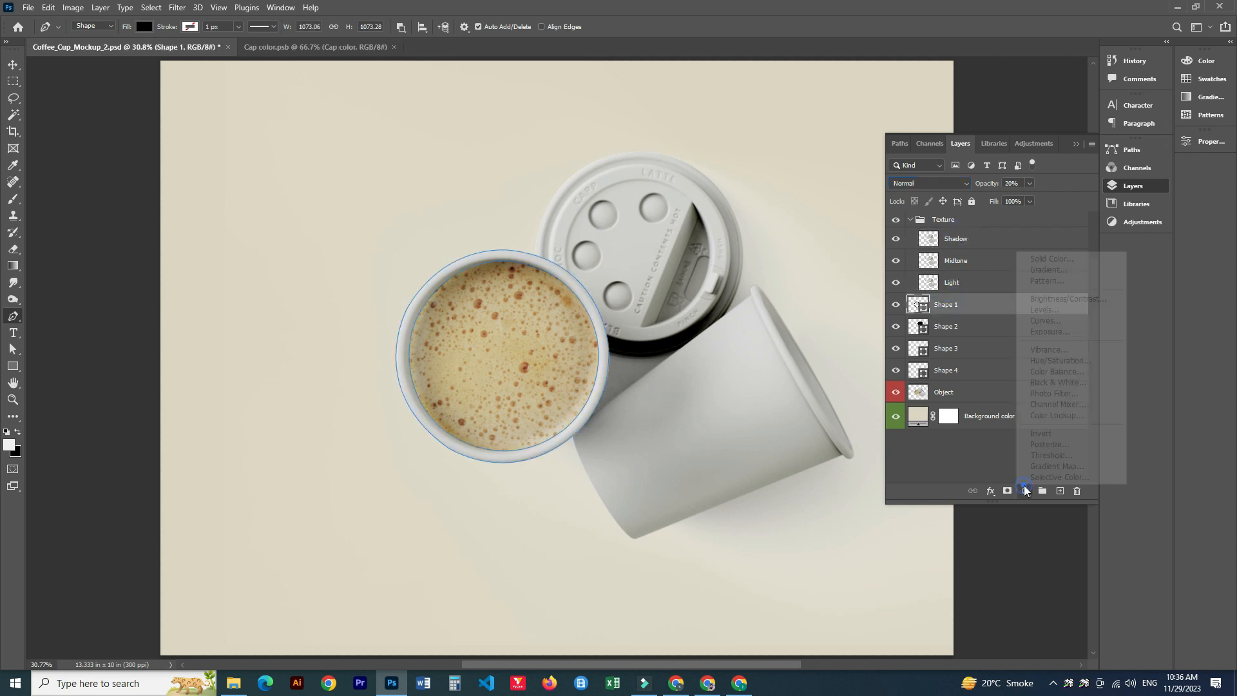
click(1051, 258)
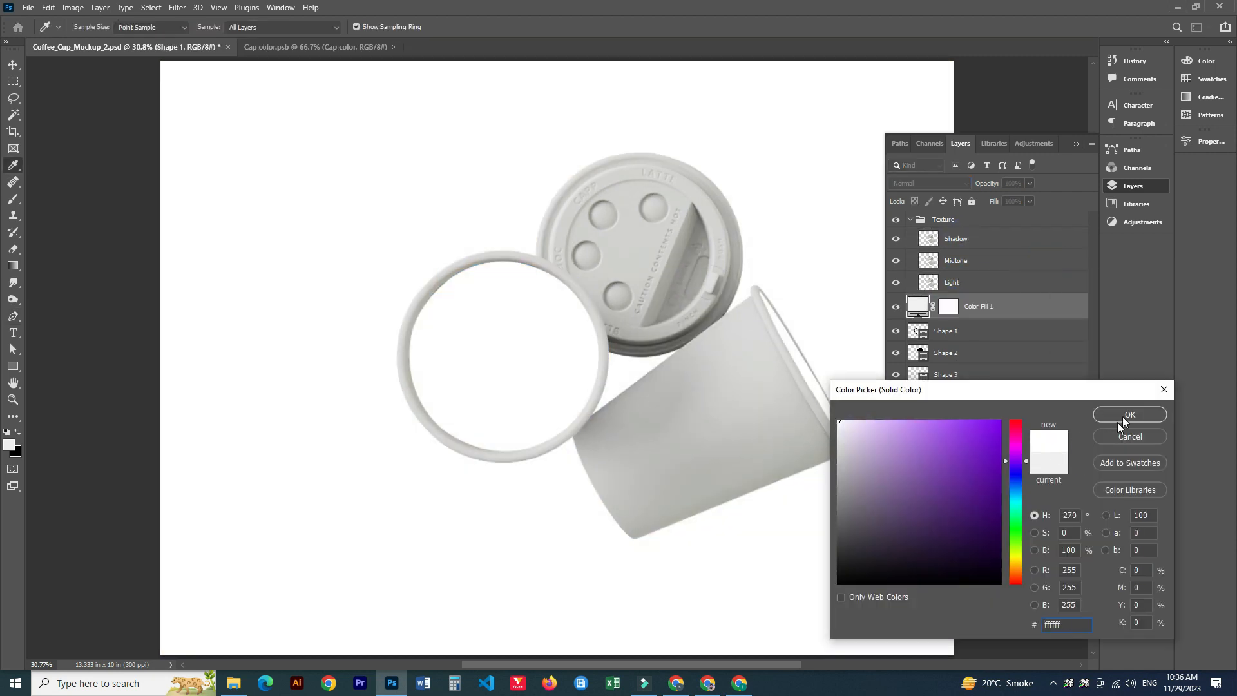
click(1129, 414)
Create a layer mask from the Light layer's outline and move it onto the Color Fill 1 layer.
click(935, 284)
ctrl+click(936, 283)
click(1007, 491)
drag(959, 282, 943, 310)
click(547, 330)
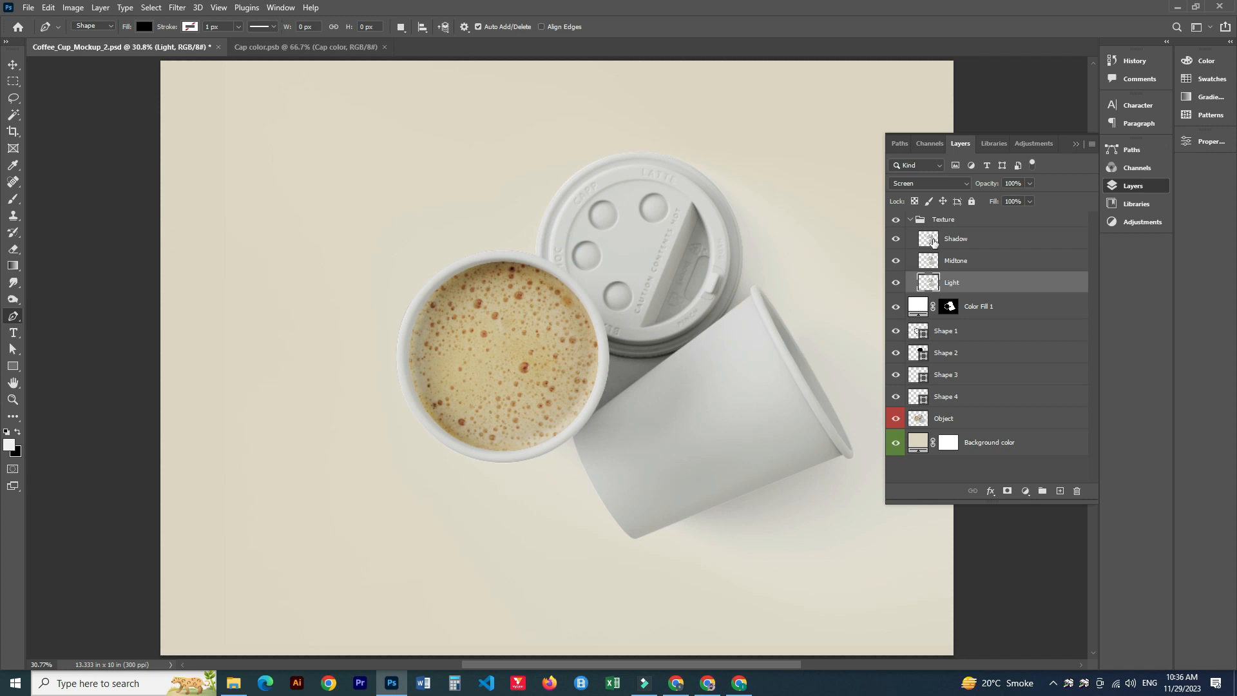
Brighten the Shadow layer with Levels by setting the white input level to 229.
click(935, 241)
key(ctrl+l)
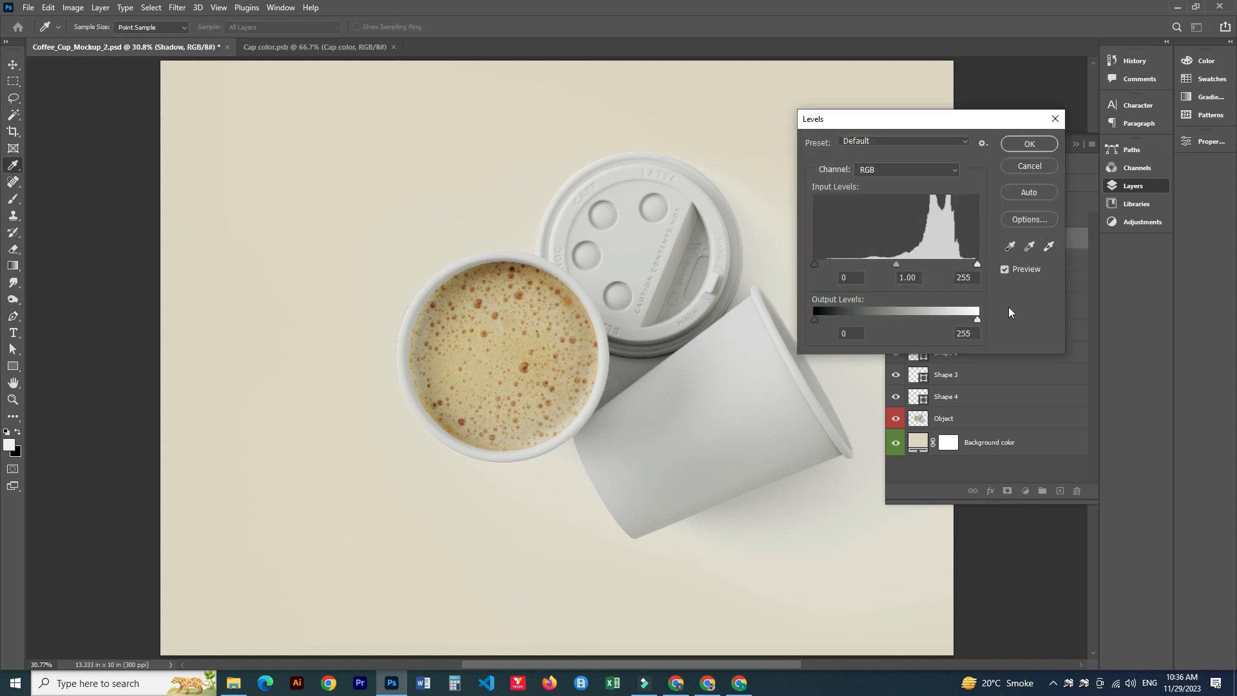
drag(976, 264, 961, 266)
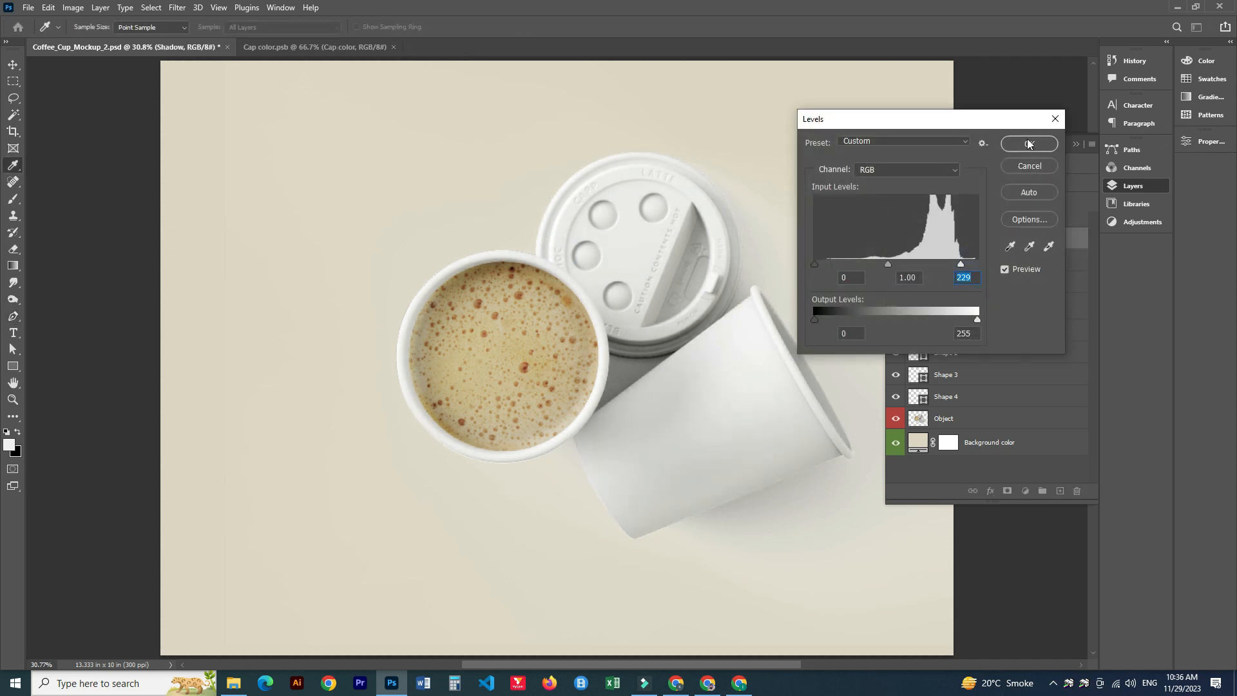
click(1029, 143)
Change the Color Fill 1 colour to black (000000).
click(952, 284)
double_click(917, 307)
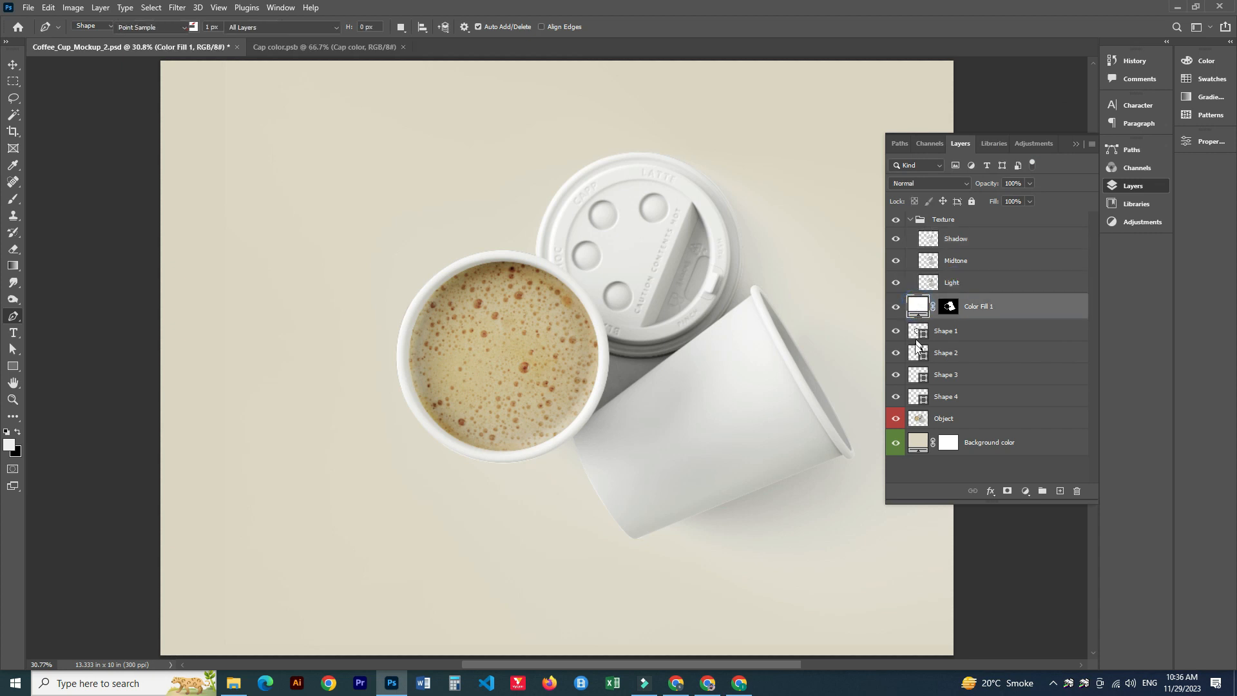
text(000000)
click(1128, 414)
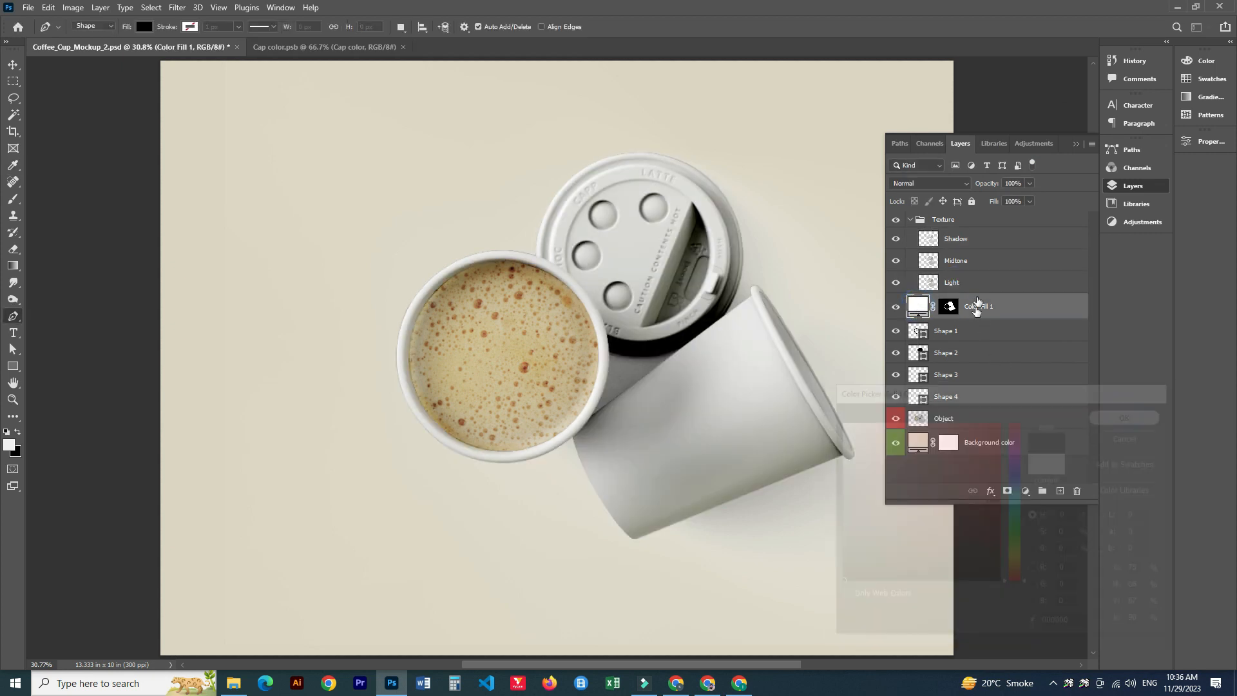
Darken the Light layer with Levels, using input levels 2, 0.33 and 227 and a white output level of 58.
click(980, 284)
key(ctrl+l)
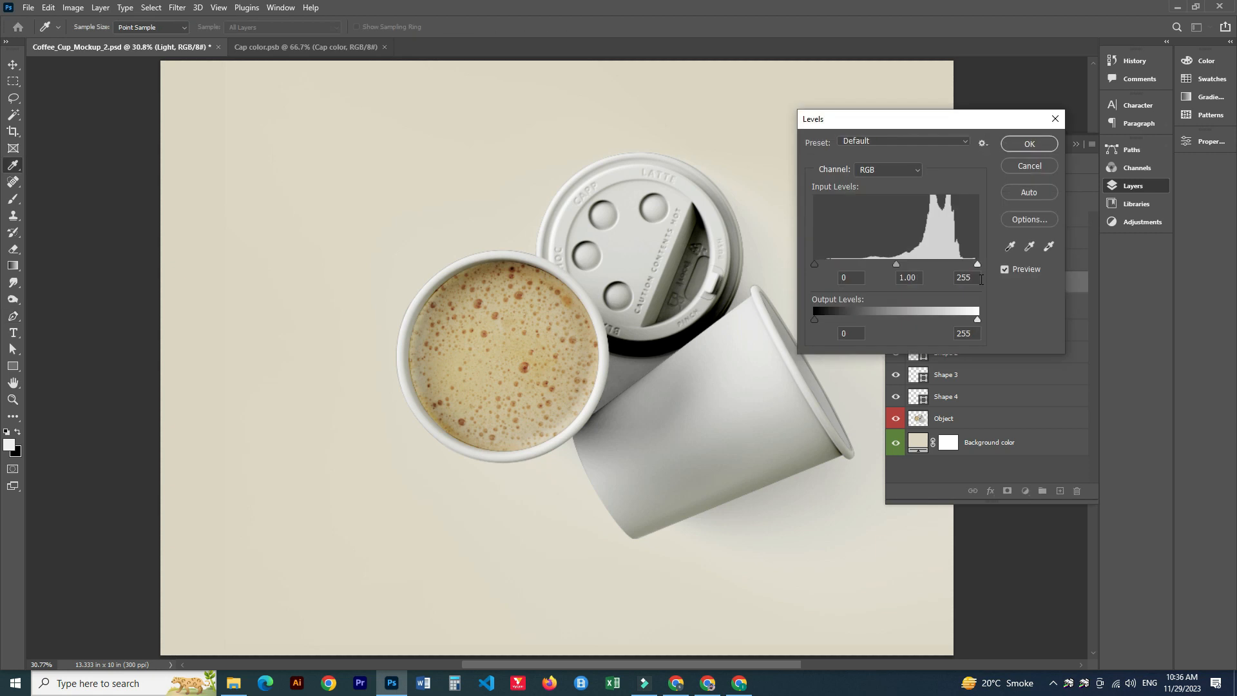
drag(975, 319, 874, 334)
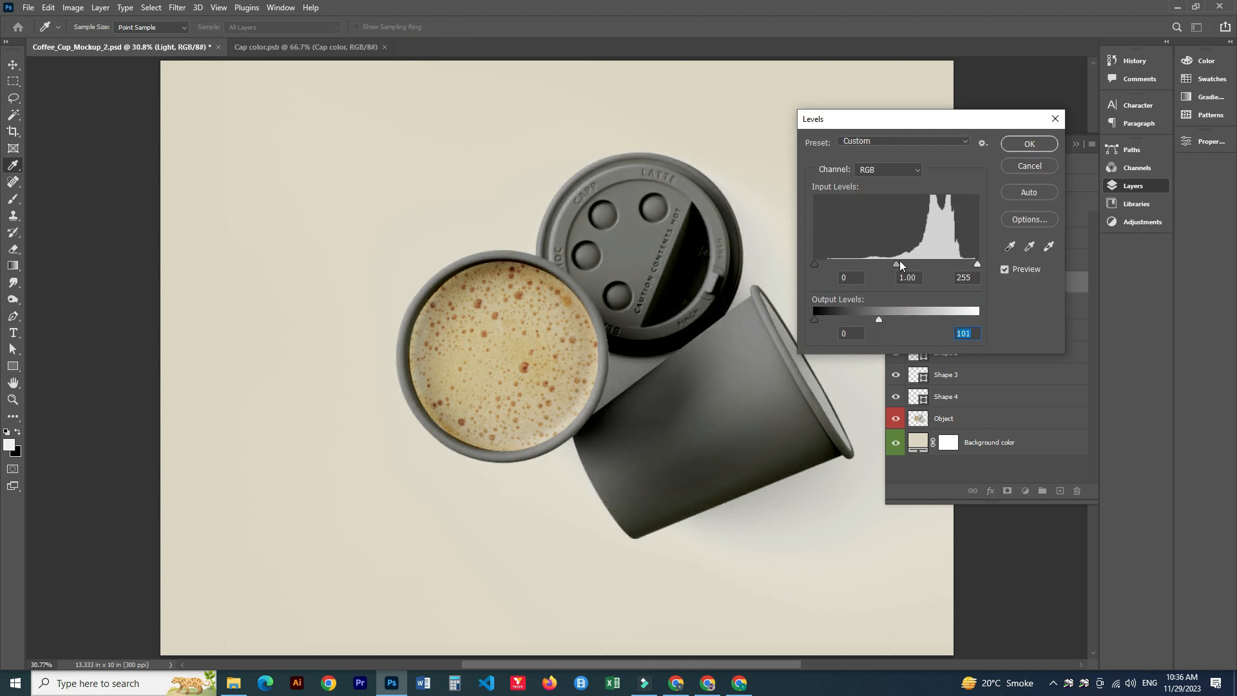
drag(895, 264, 945, 259)
mouse_move(816, 265)
mouse_down()
mouse_move(828, 266)
mouse_move(818, 265)
mouse_up()
drag(975, 263, 960, 265)
drag(879, 324, 851, 322)
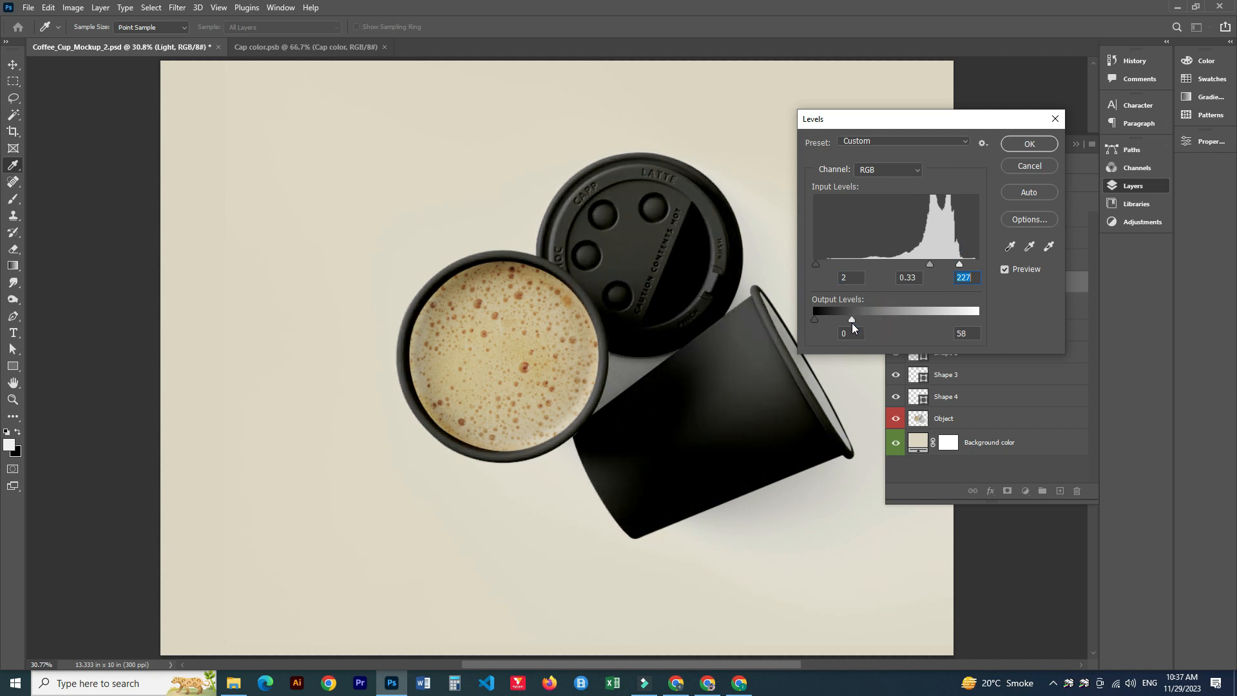
click(1029, 143)
double_click(916, 310)
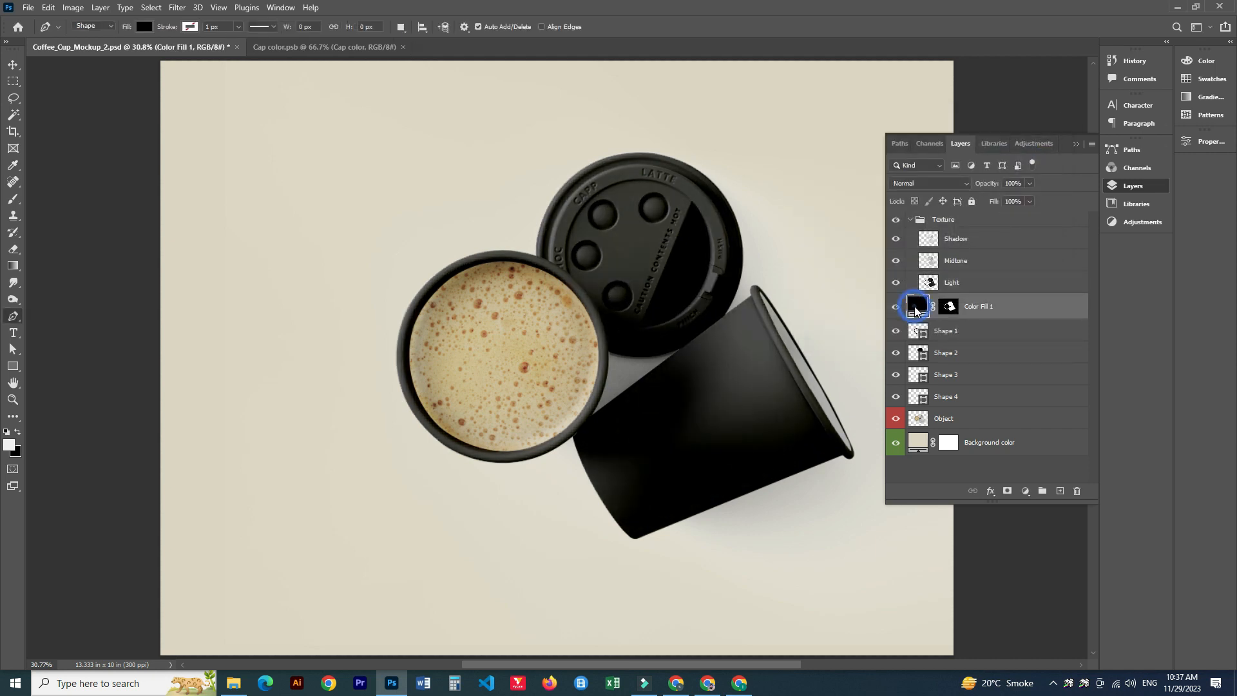
drag(857, 433, 1012, 416)
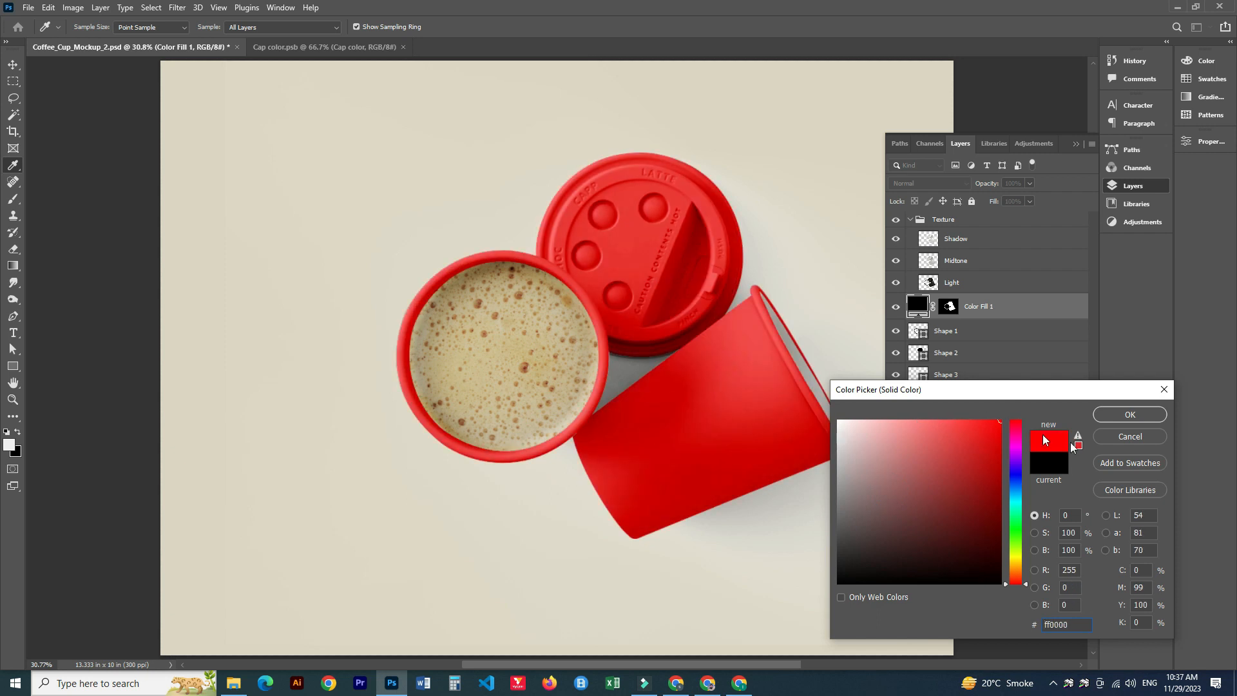
click(1130, 436)
Set the Midtone layer's opacity to 15% and the Light layer's opacity to 80%.
click(977, 265)
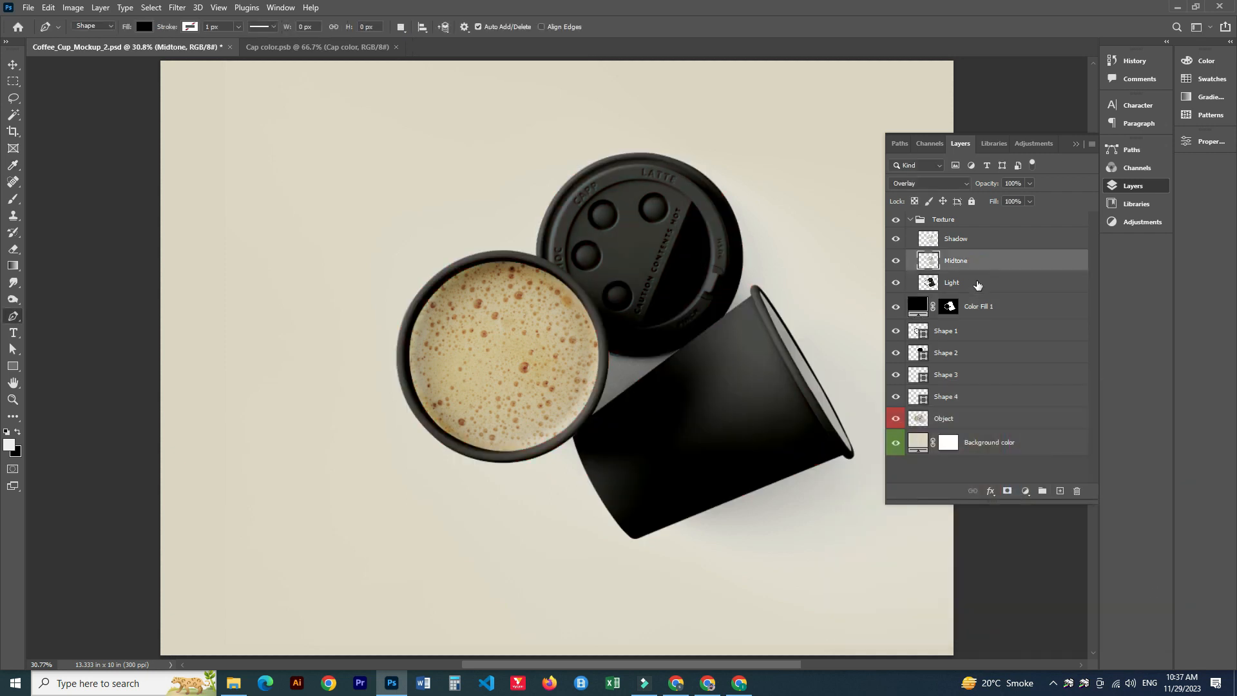
key(1)
key(5)
click(980, 288)
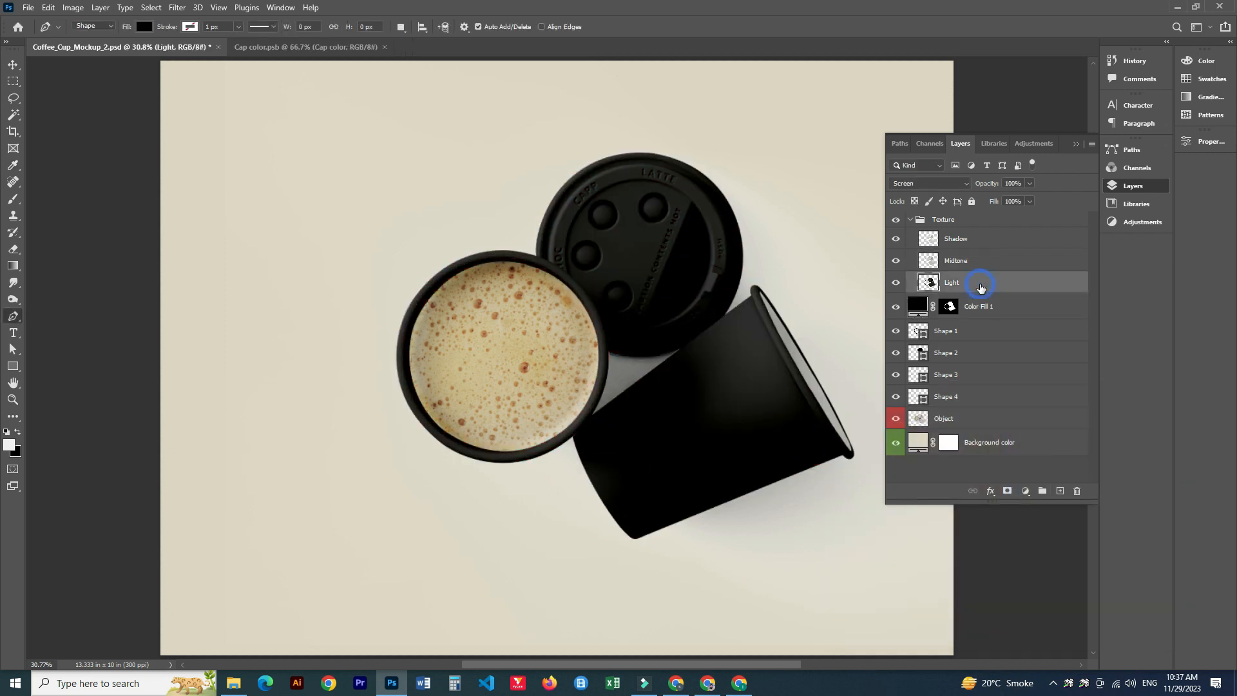
key(8)
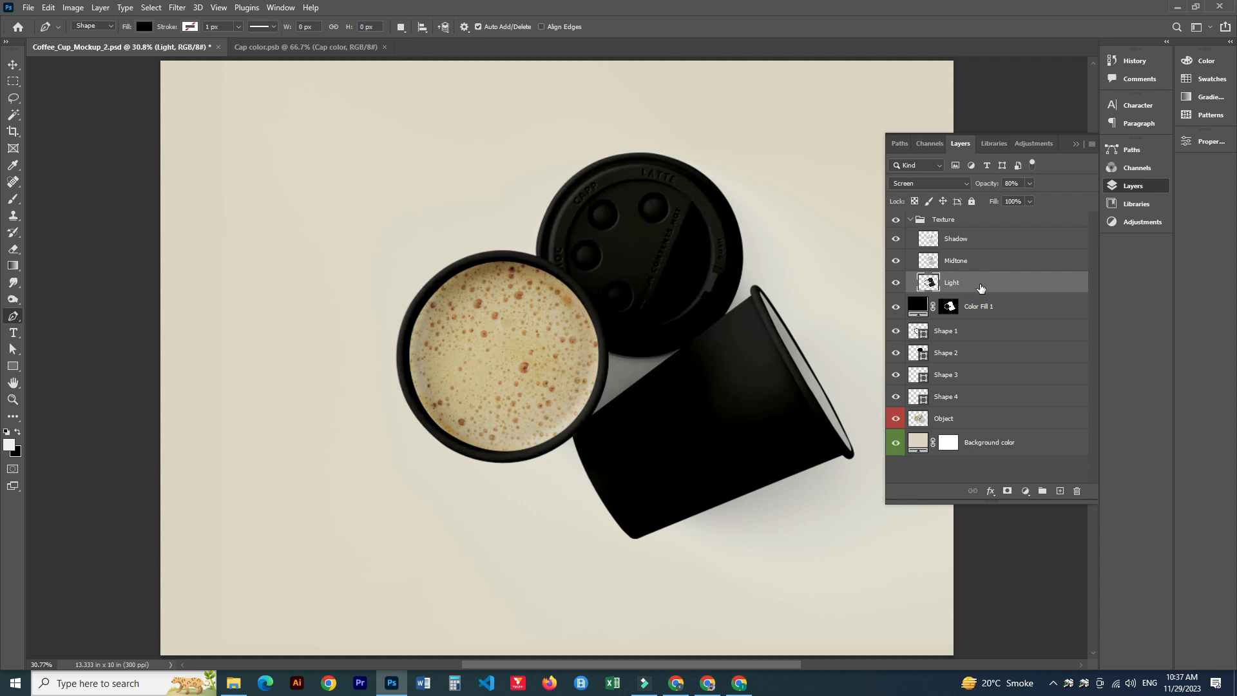
Change the Color Fill 1 colour to white (ffffff), and hide that layer with the Texture group collapsed.
double_click(913, 310)
drag(903, 455, 1020, 420)
drag(867, 425, 838, 419)
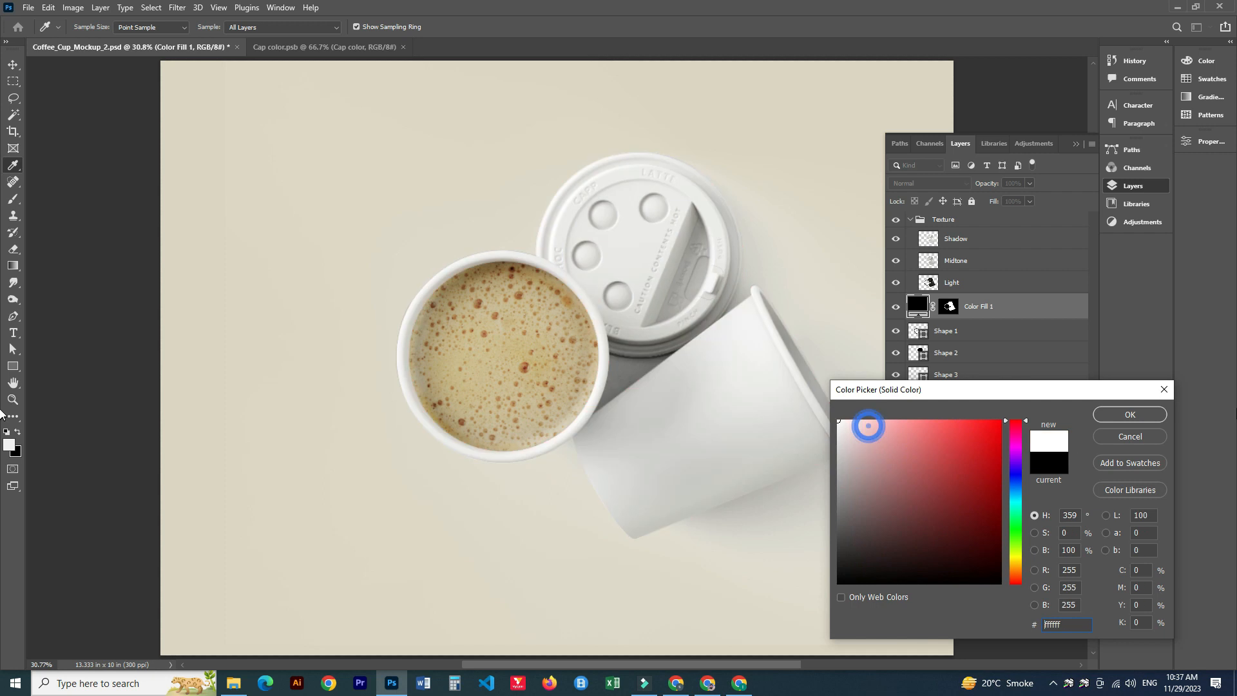
click(1130, 415)
click(911, 219)
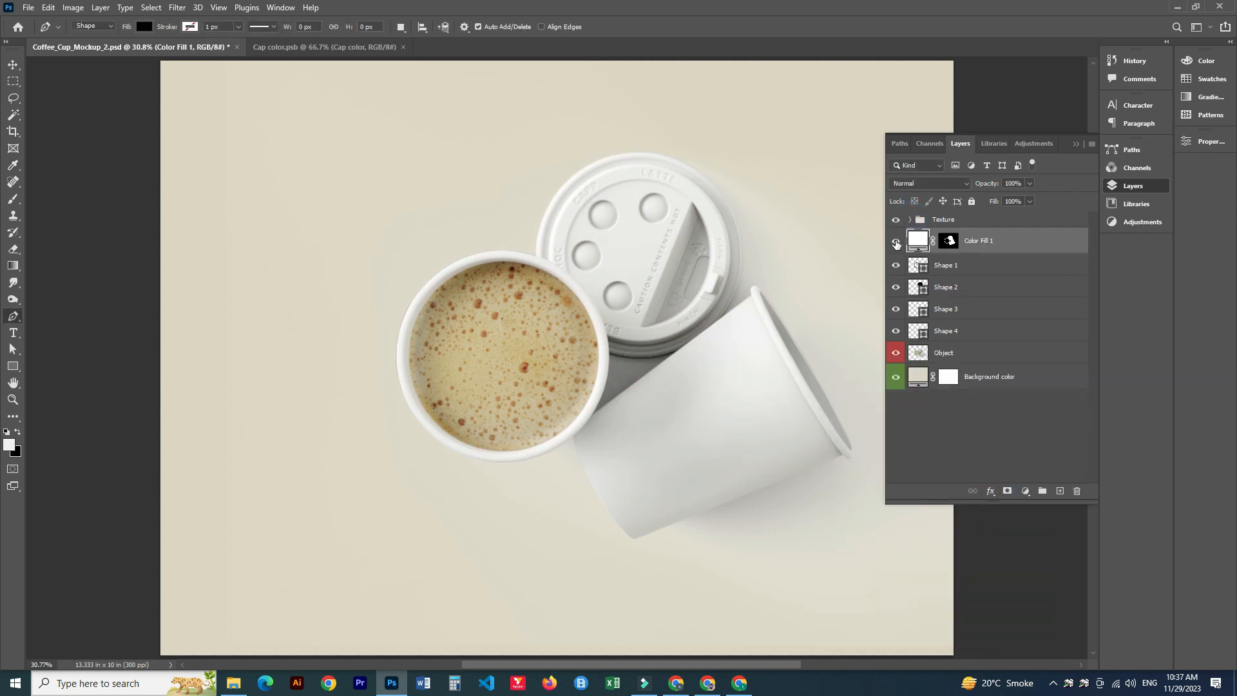
click(897, 241)
Move the Shape 4 rim layer directly below Shape 1 and merge the two rim shapes into one layer.
click(920, 265)
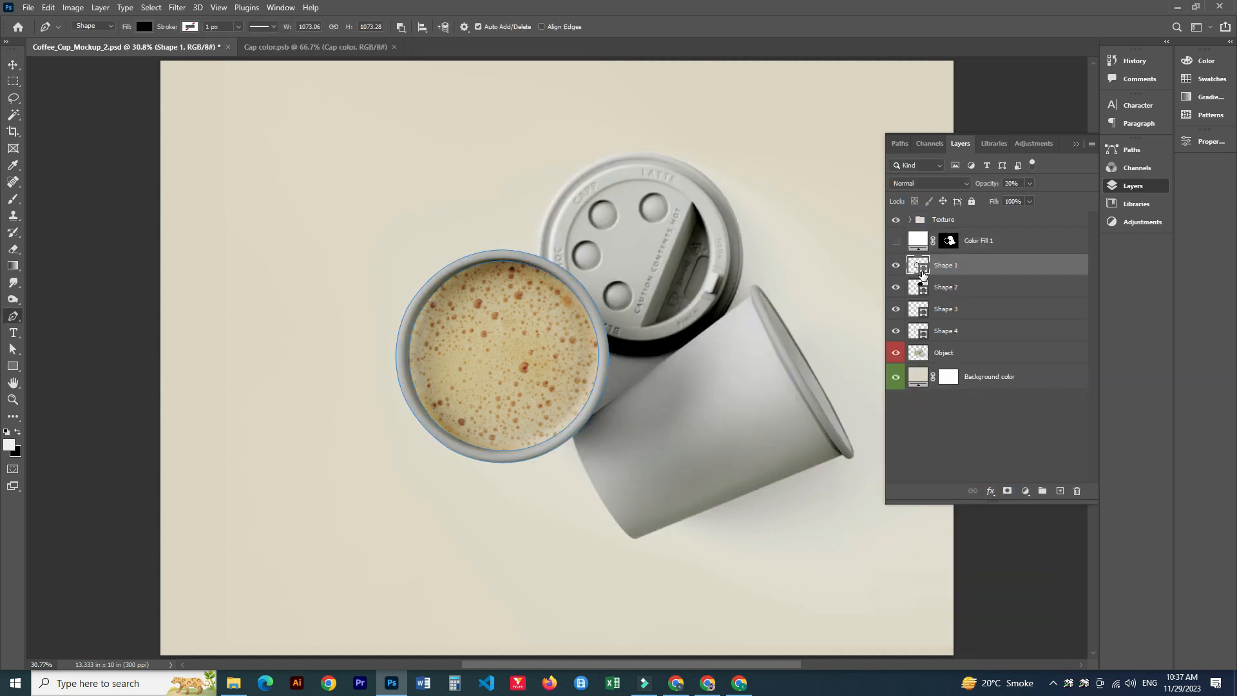
click(893, 266)
click(893, 266)
click(896, 331)
click(896, 331)
drag(961, 331, 959, 278)
shift+click(960, 270)
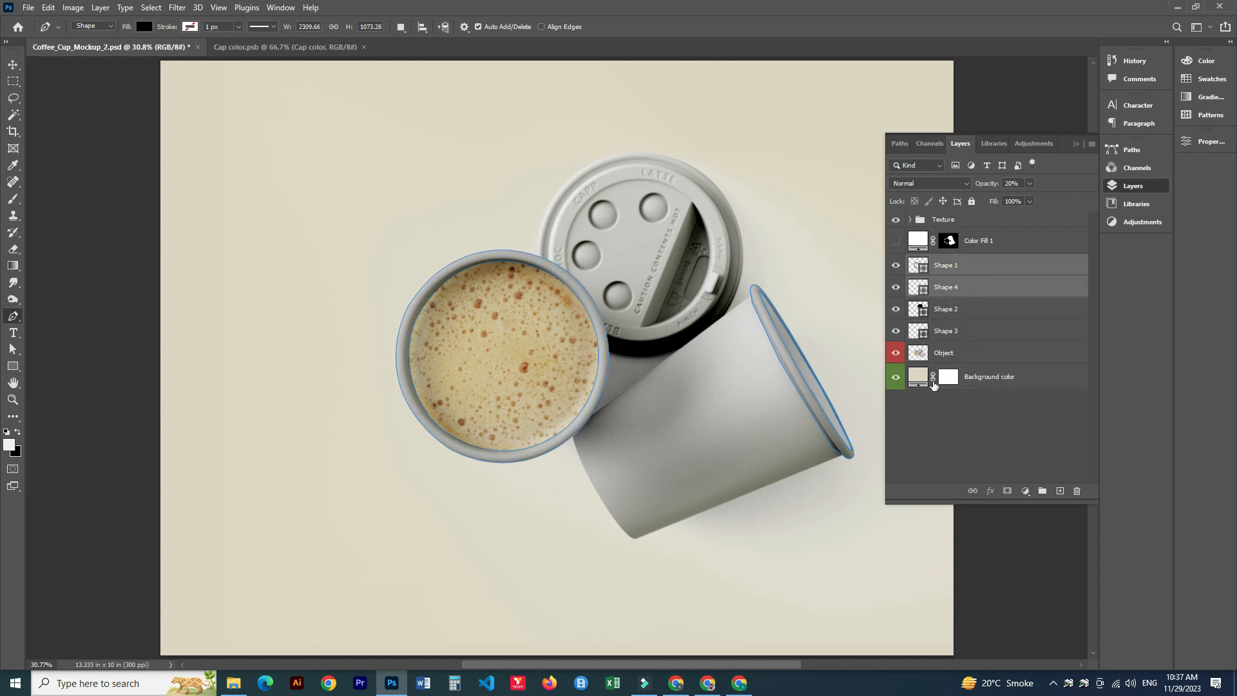
key(ctrl+e)
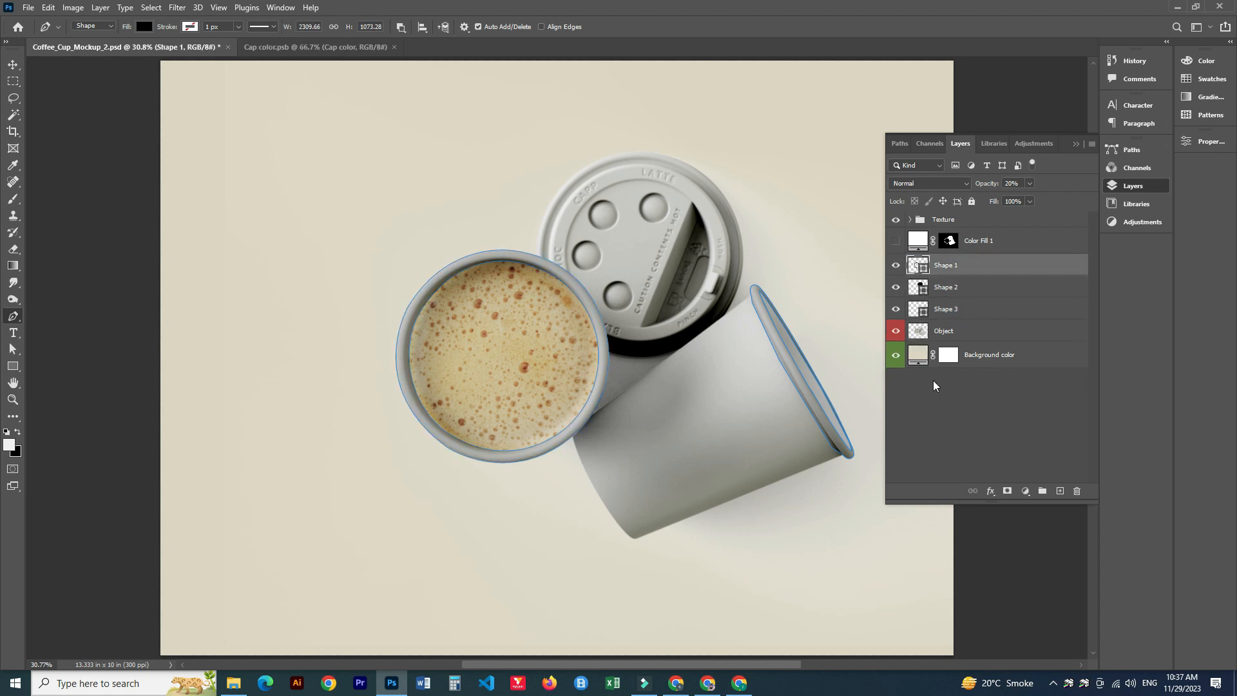
Add a solid color fill layer masked to the merged rim outline of Shape 1 and make it bright purple.
ctrl+click(918, 265)
click(1025, 491)
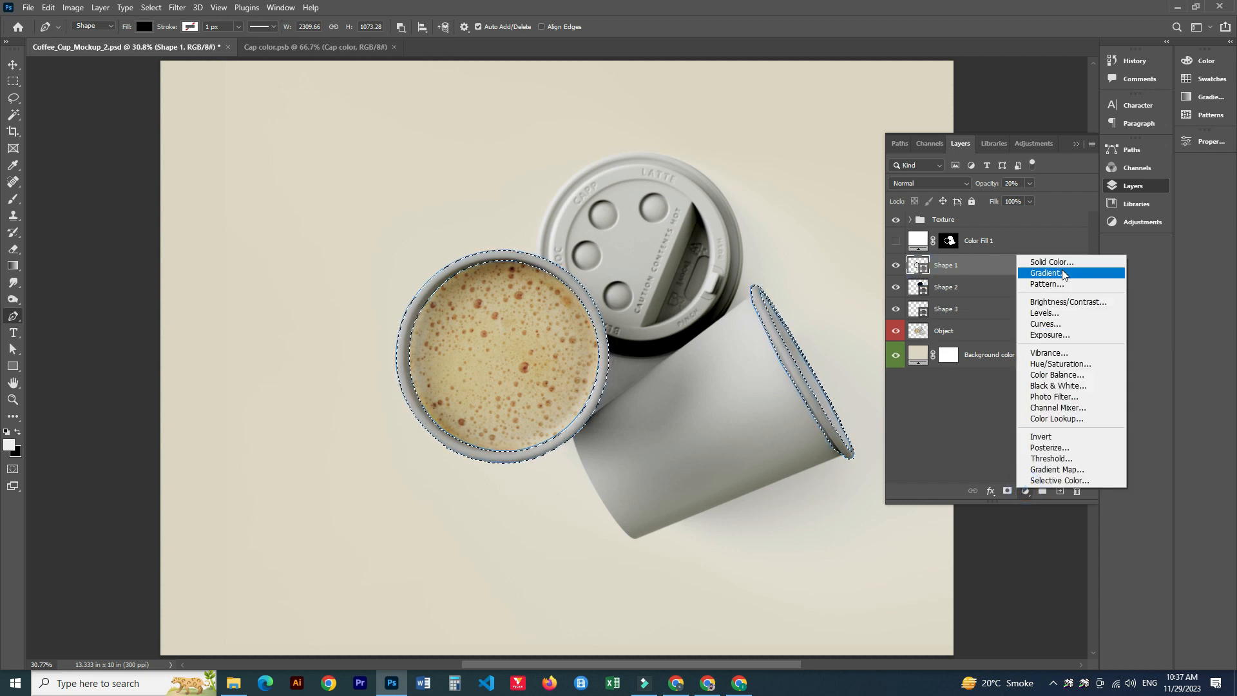
click(1065, 261)
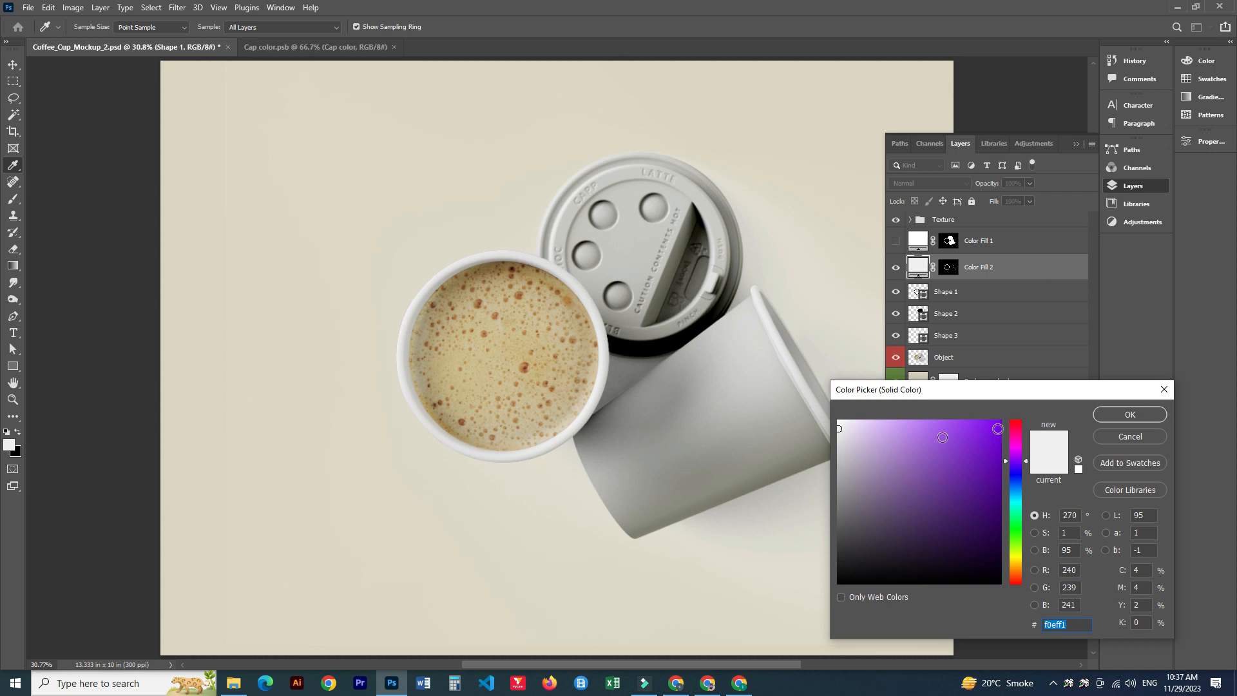
click(1147, 413)
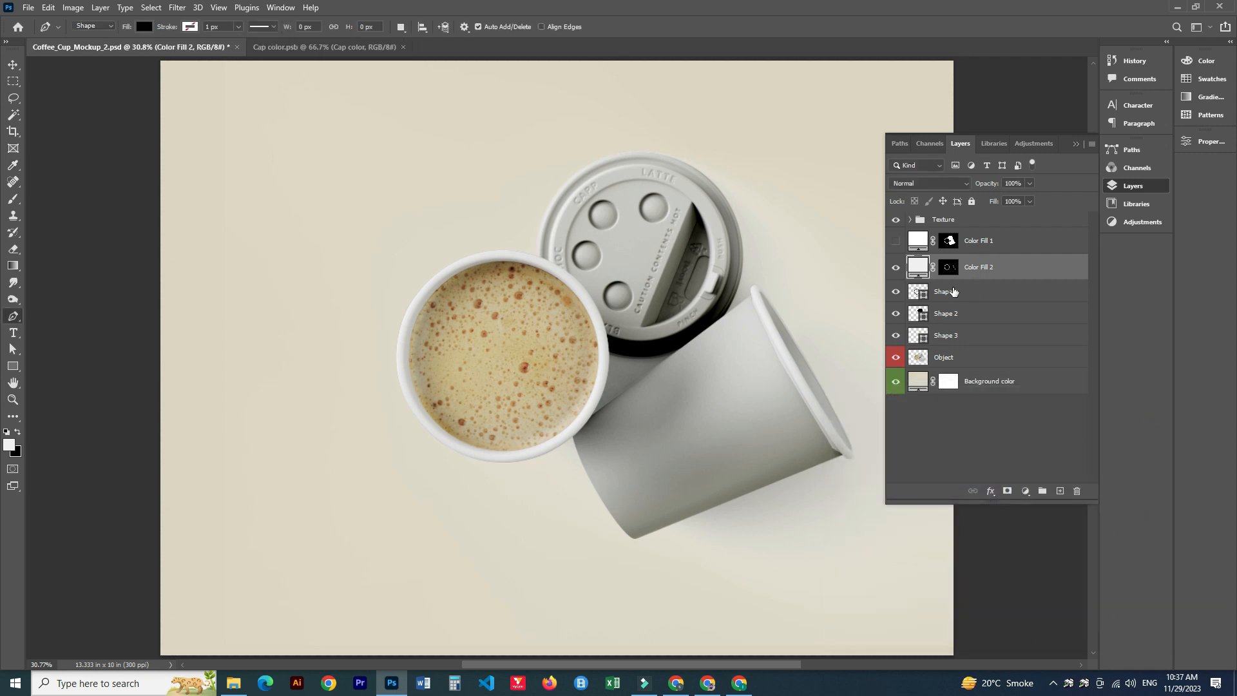
double_click(919, 263)
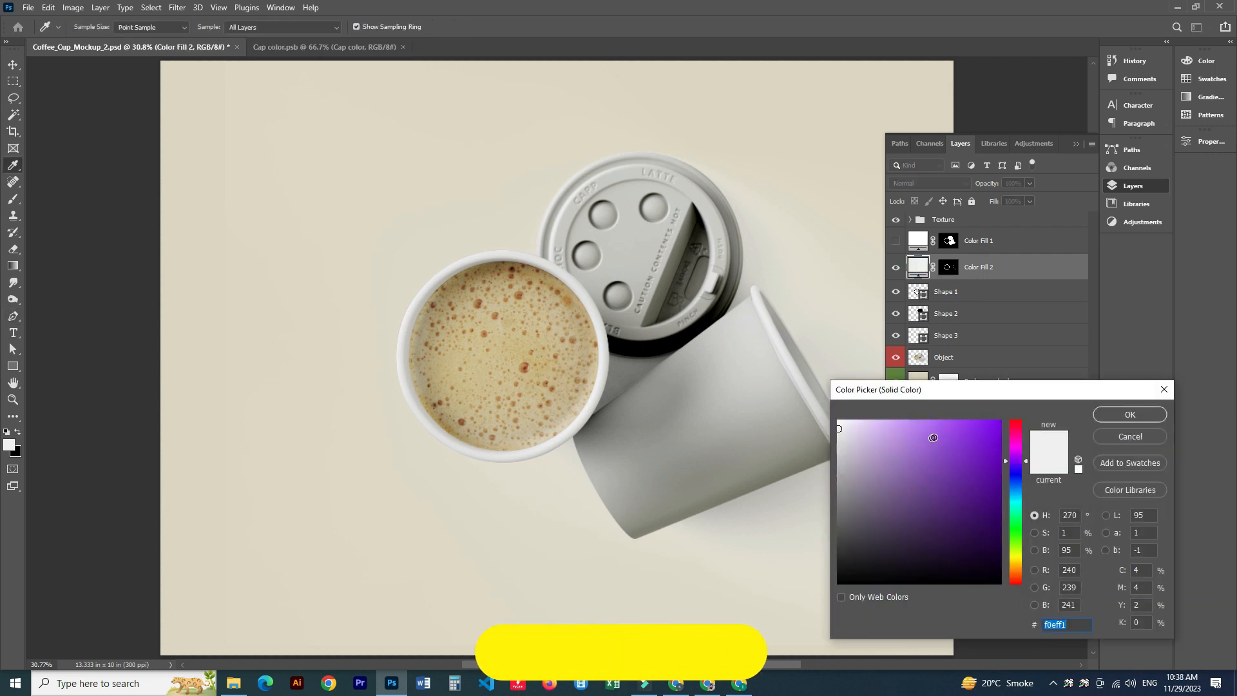
click(999, 420)
click(1136, 417)
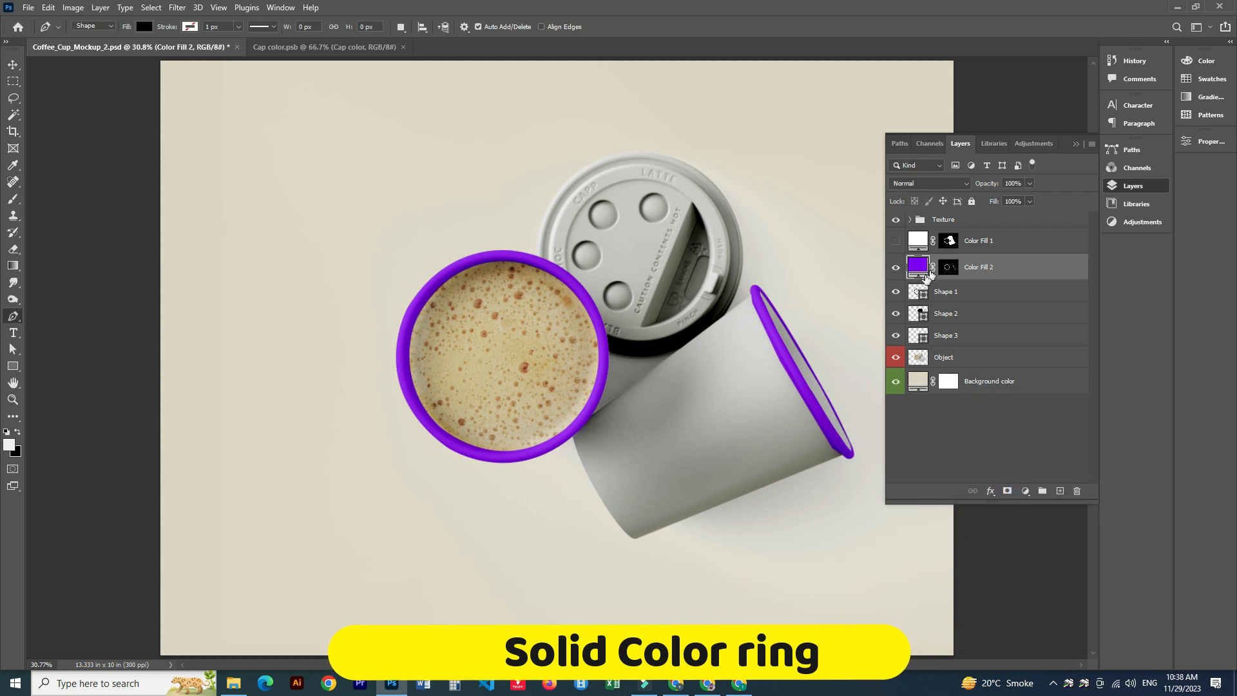
Delete the merged Shape 1 rim layer and clear the selection.
click(951, 295)
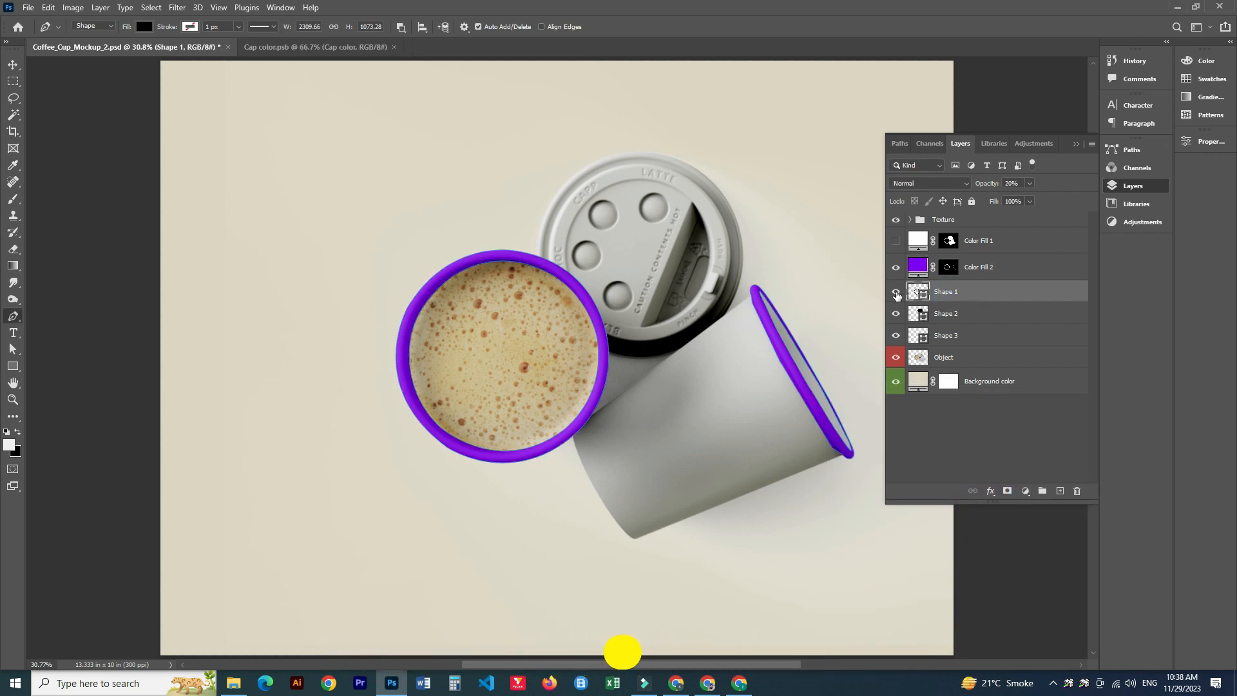
ctrl+click(920, 295)
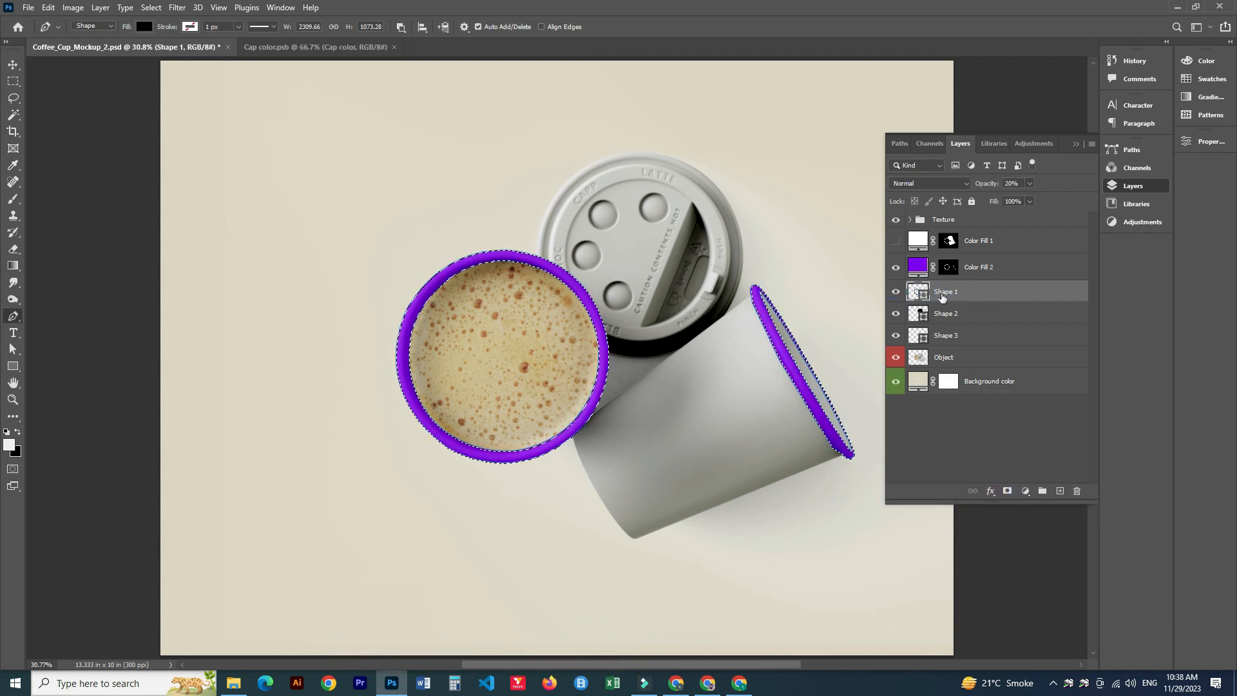
key(Delete)
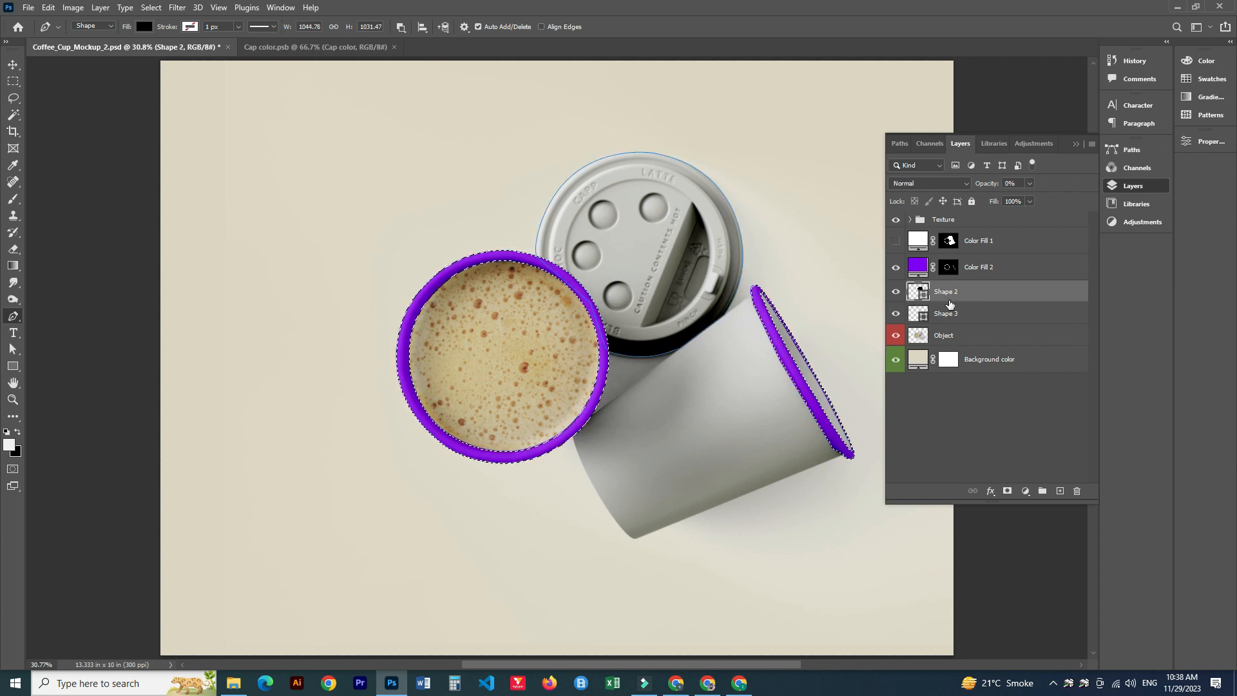
key(ctrl+d)
Add a green (00ffa2) solid color fill layer masked to the lid outline of Shape 2, and delete Shape 2.
ctrl+click(925, 295)
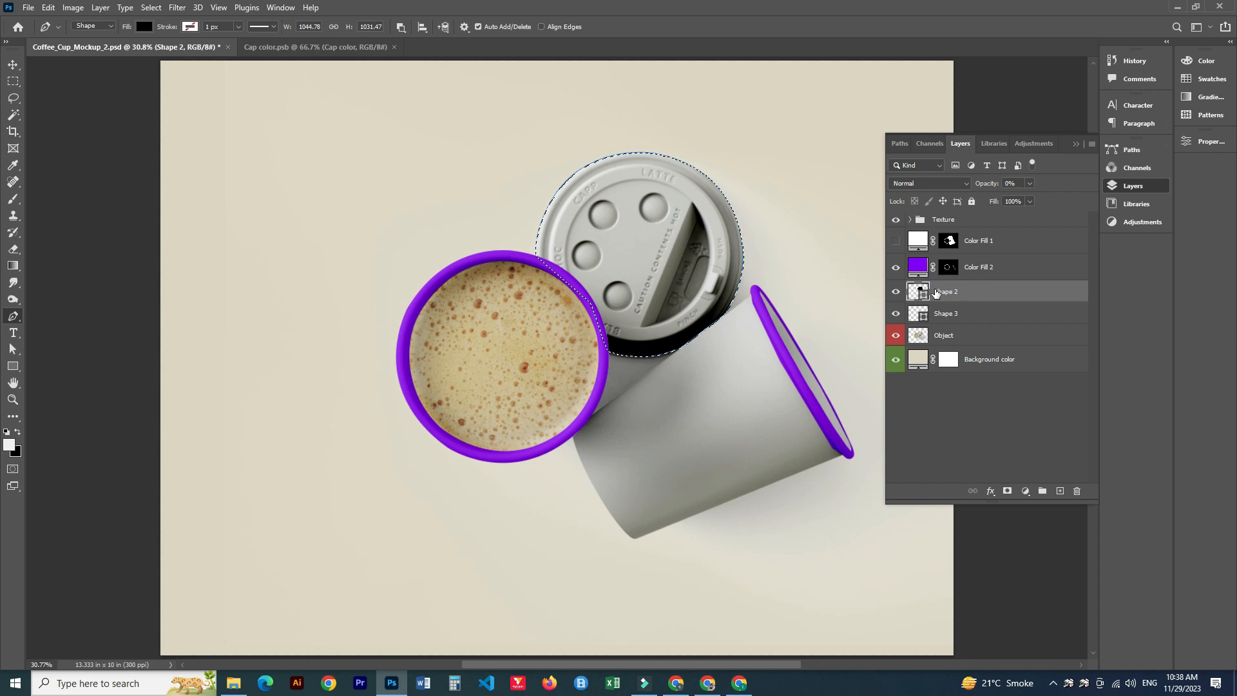
click(1024, 491)
click(1060, 260)
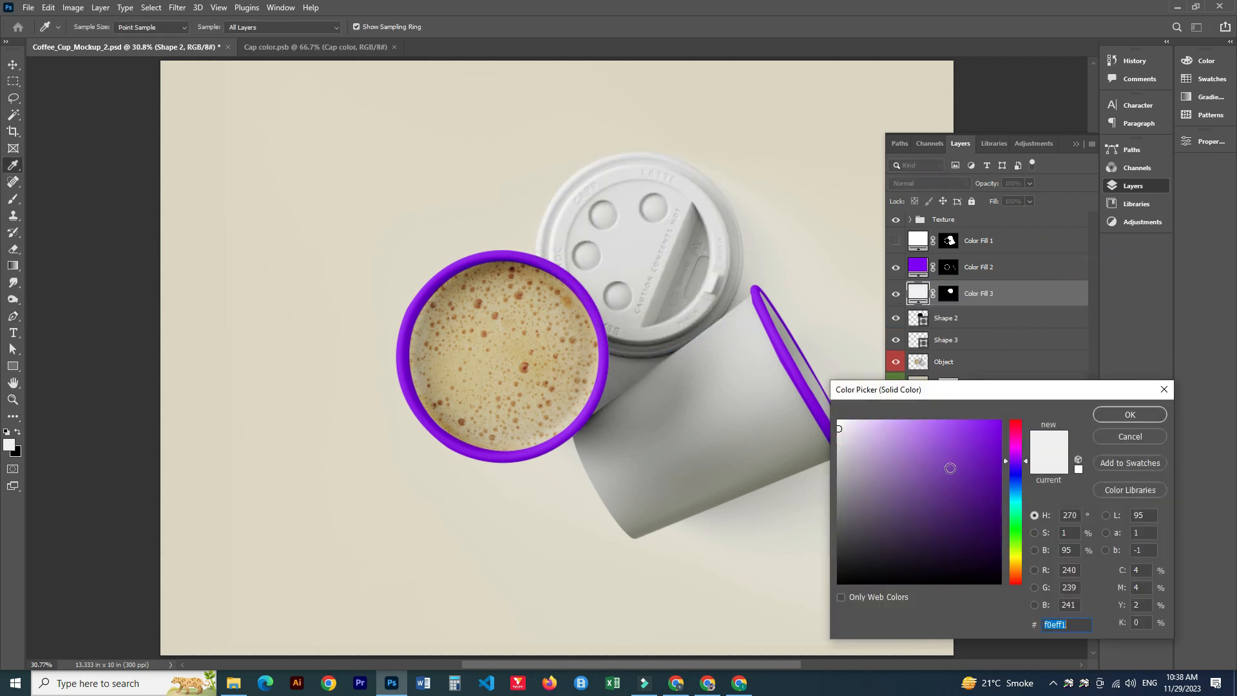
drag(1024, 465, 1026, 515)
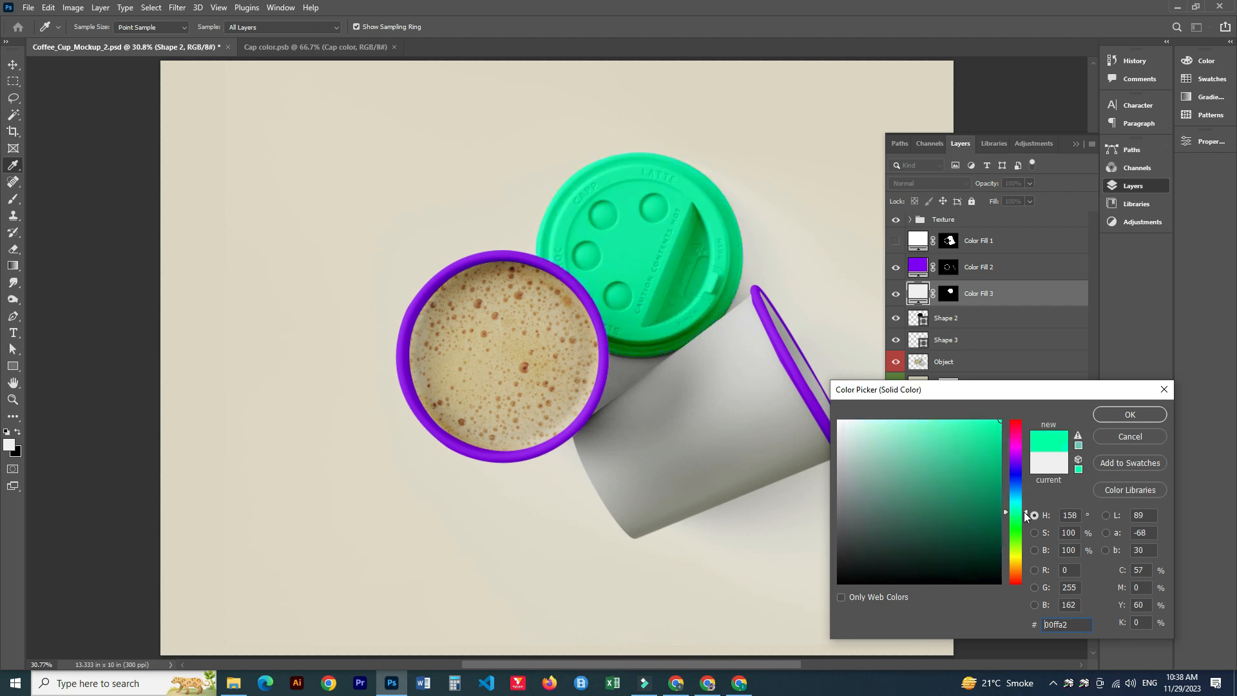
click(1130, 414)
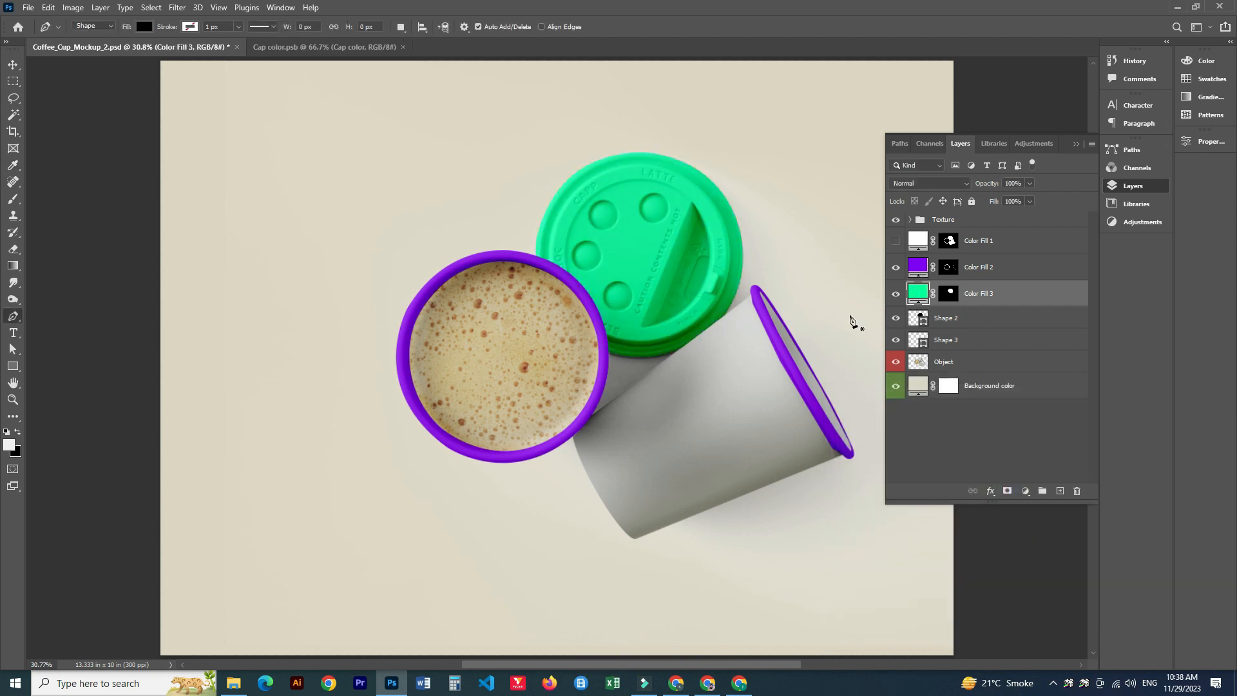
click(939, 322)
key(Delete)
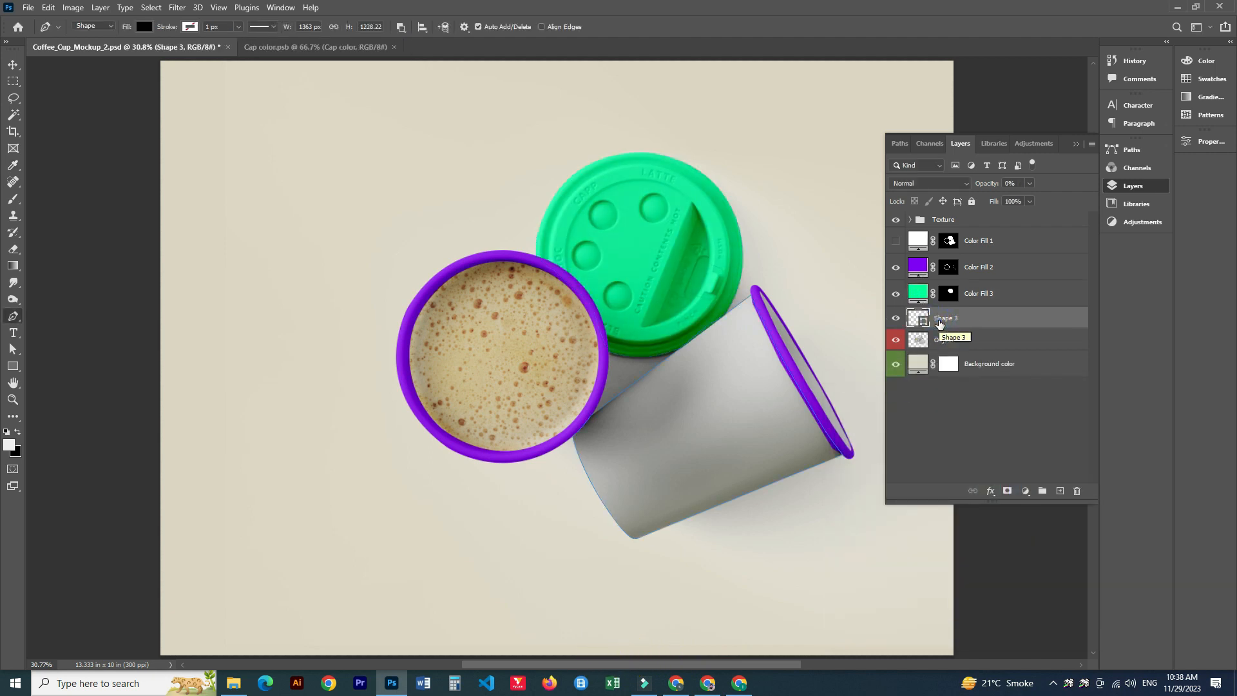
Move the Shape 3 layer above Color Fill 2 and draw a black rectangle about 898 × 1672 px over the lying cup.
drag(971, 305, 967, 256)
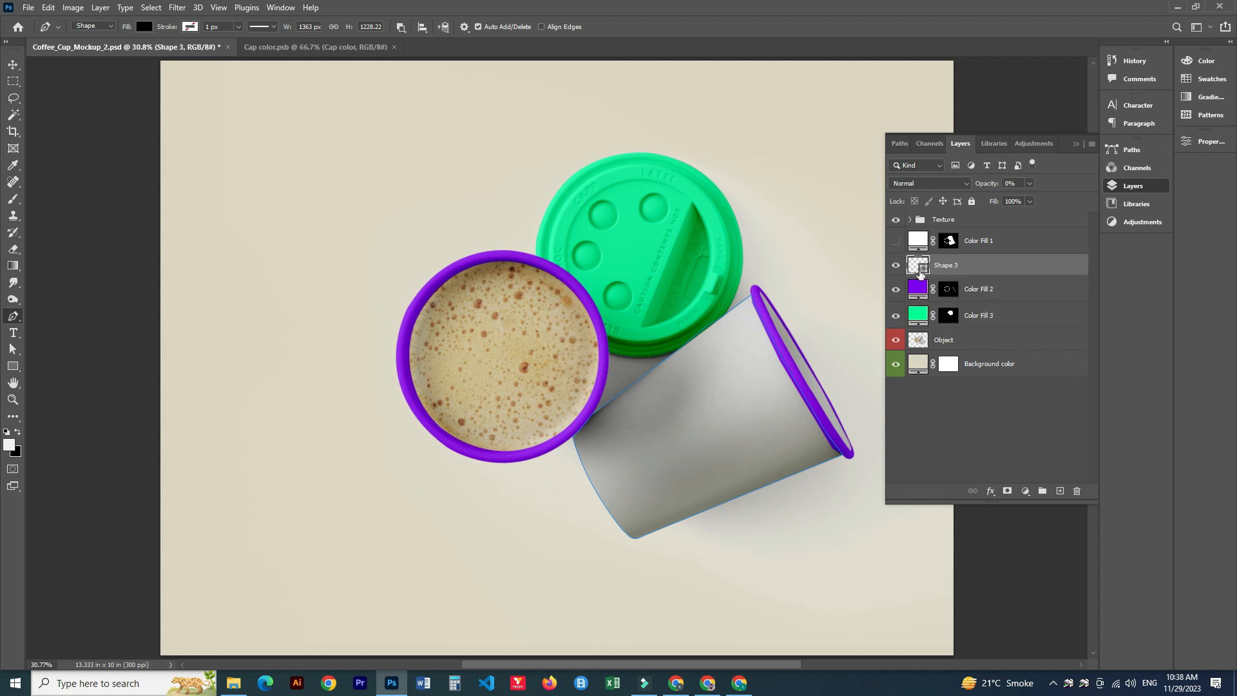
click(13, 366)
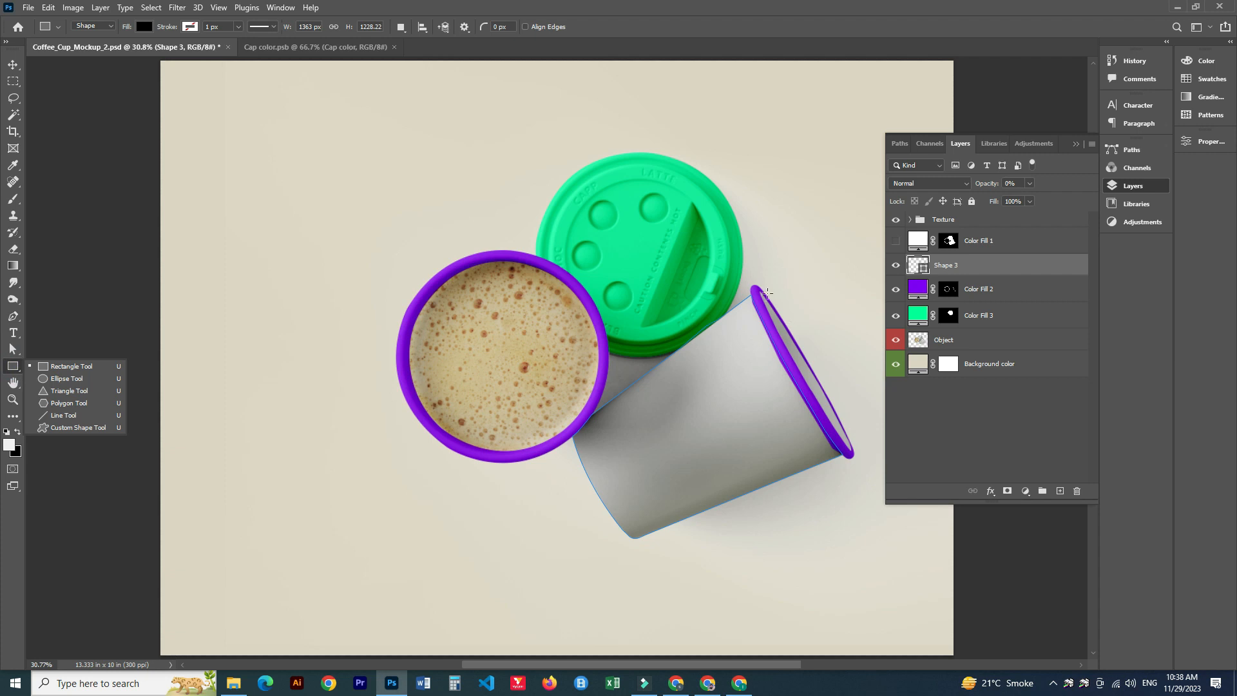
drag(634, 227, 811, 558)
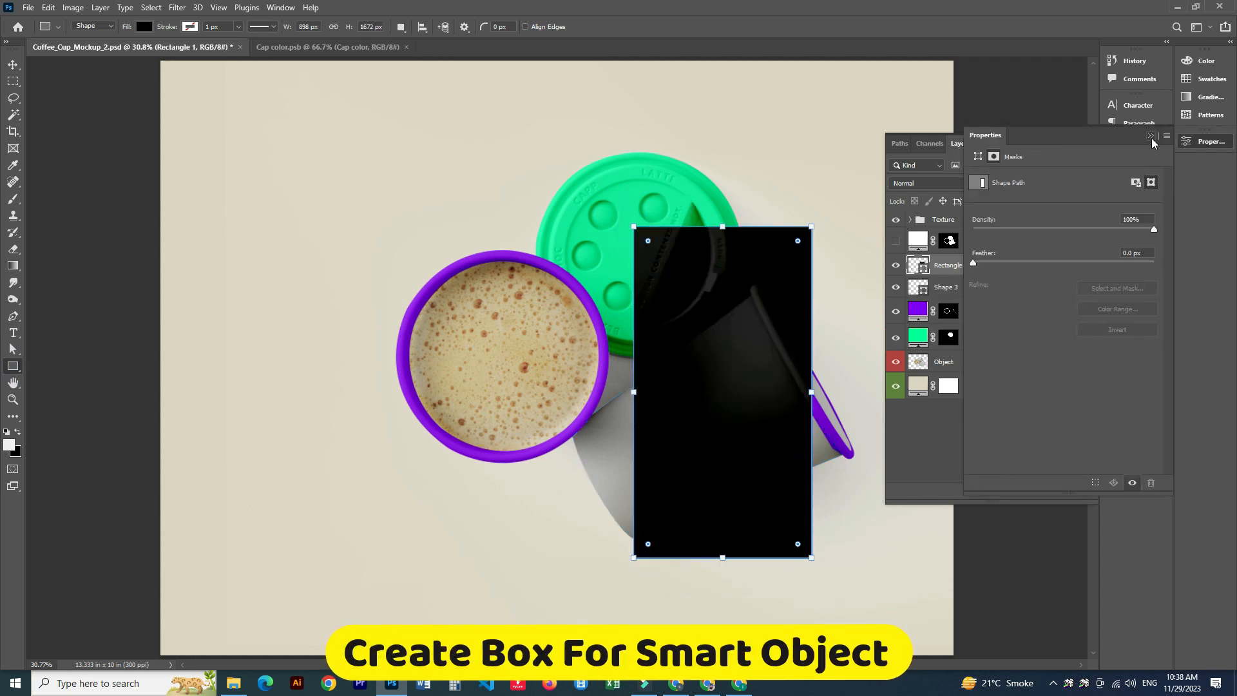
Rename the rectangle layer "Your Design" and convert it to a smart object.
double_click(949, 264)
text(Your Design)
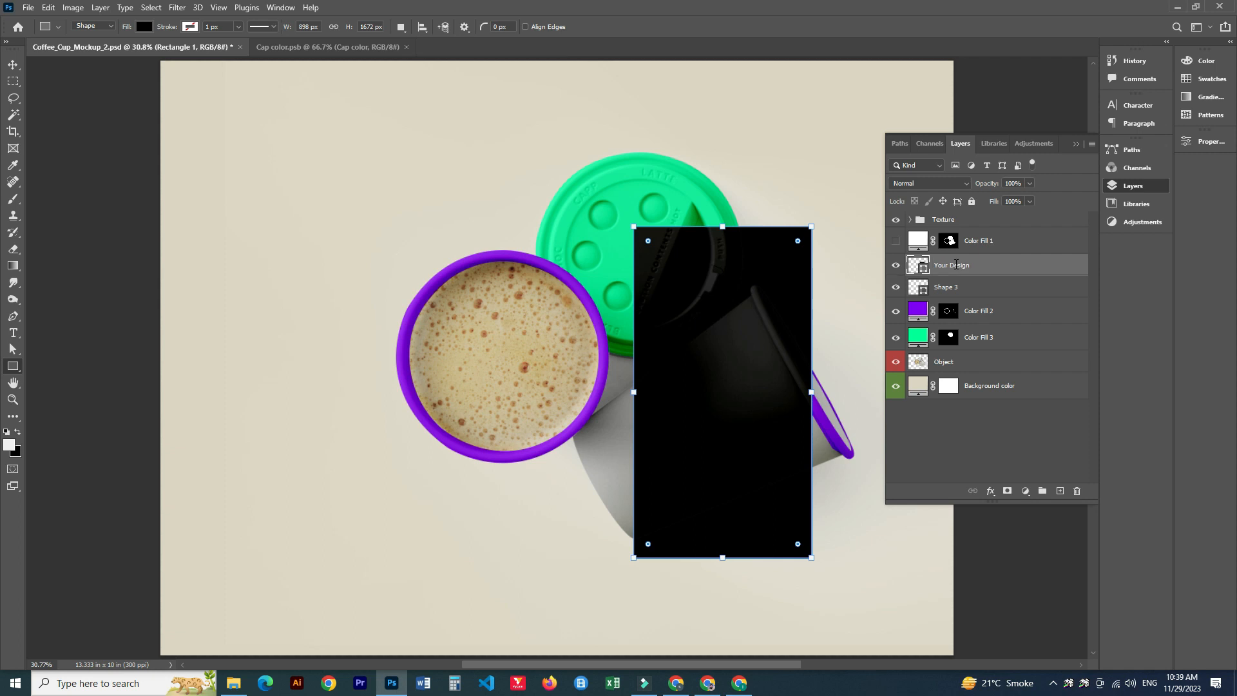
key(Return)
right_click(956, 265)
click(1023, 304)
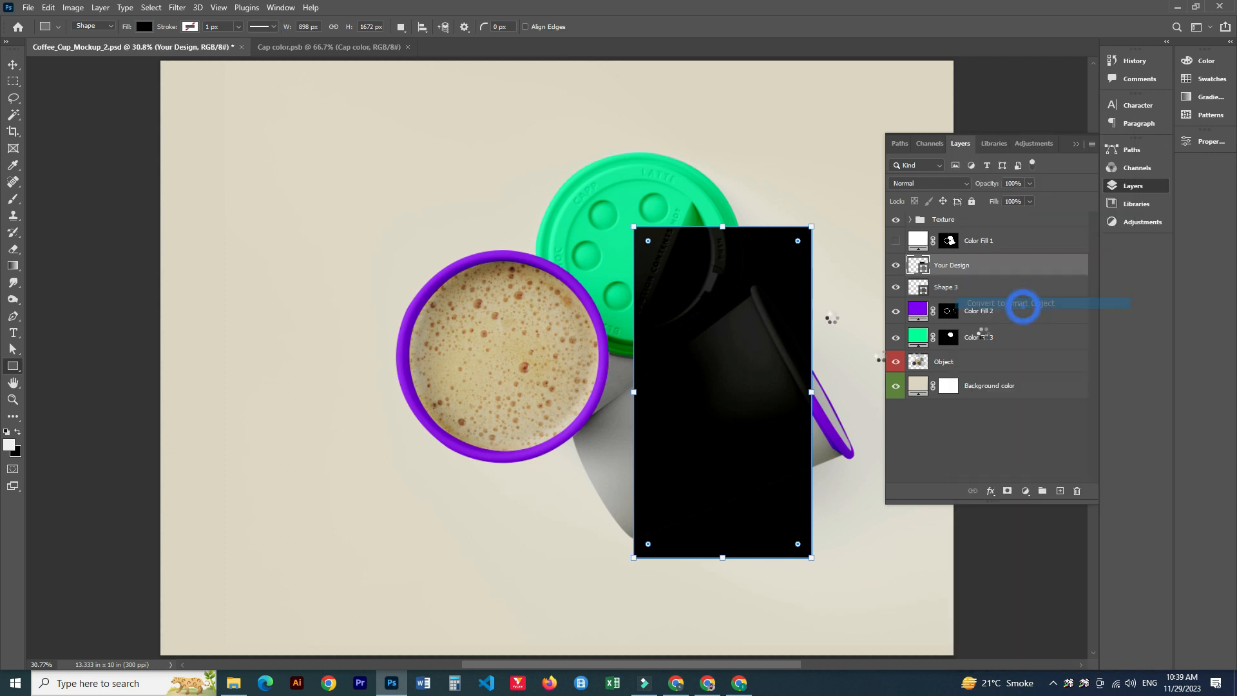
Distort the Your Design smart object so its four corners meet the corners of the lying cup's body.
click(12, 67)
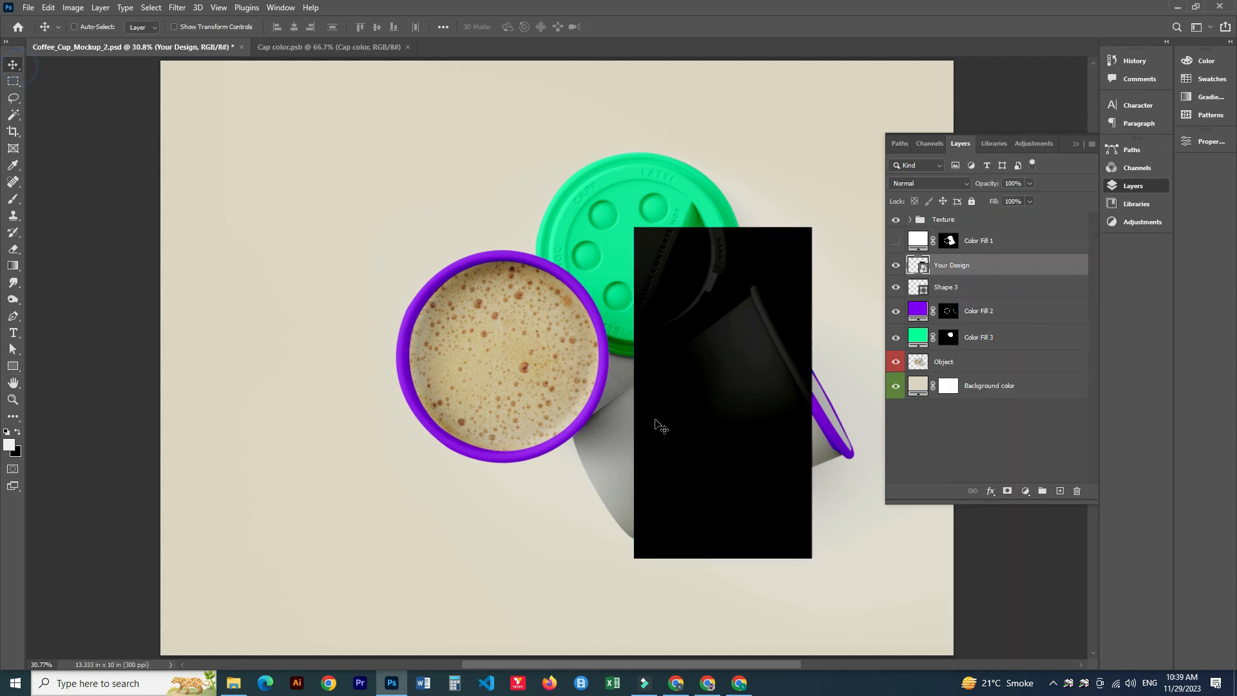
key(ctrl+t)
drag(811, 228, 855, 458)
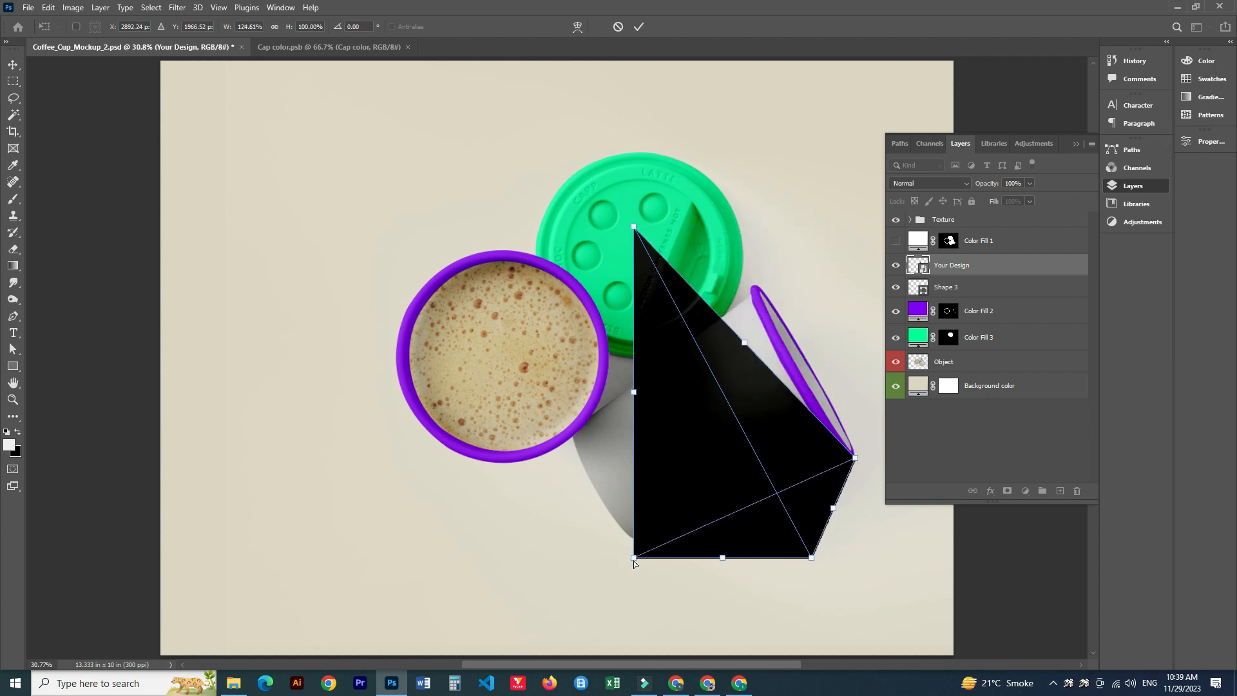
drag(633, 562, 569, 437)
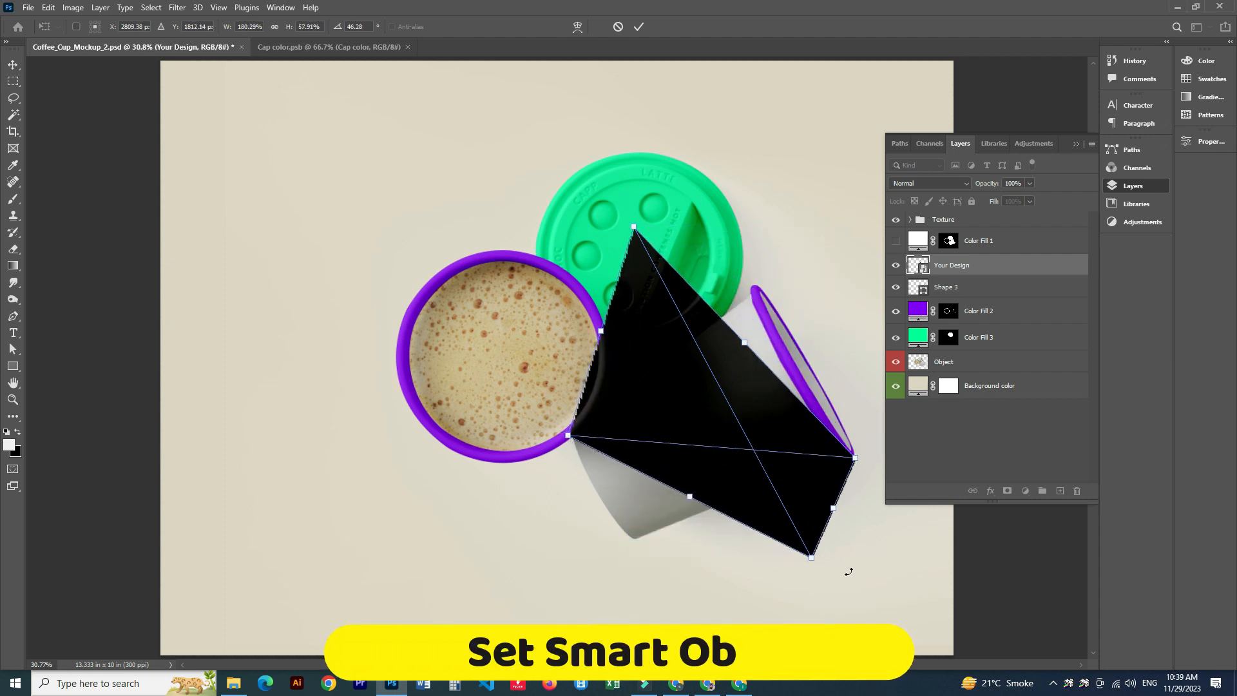
drag(811, 557, 629, 544)
drag(635, 229, 748, 289)
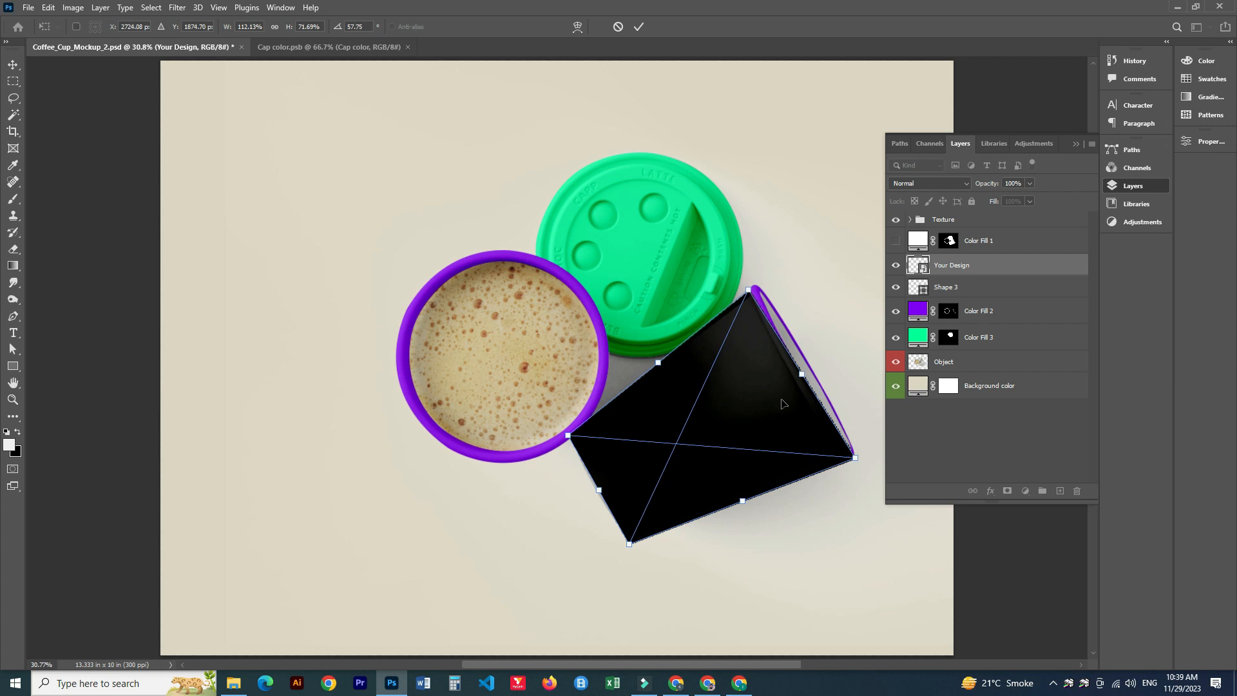
click(578, 26)
scroll(799, 351, up, 3)
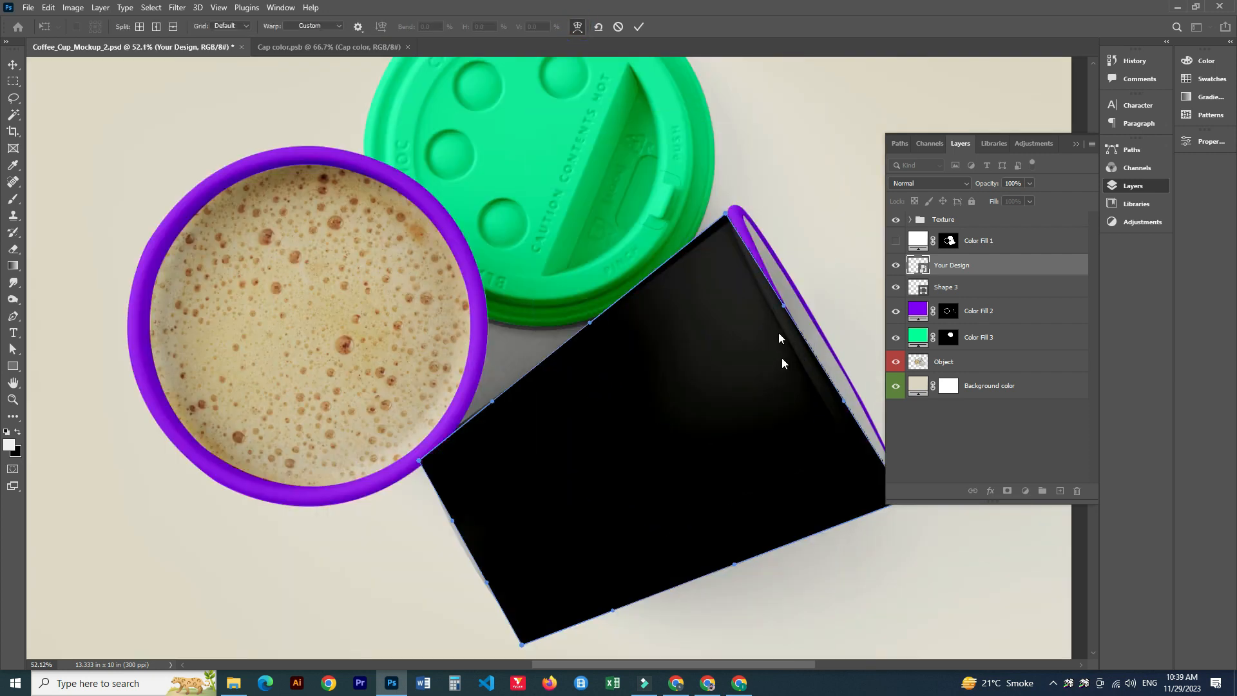
drag(831, 436, 681, 311)
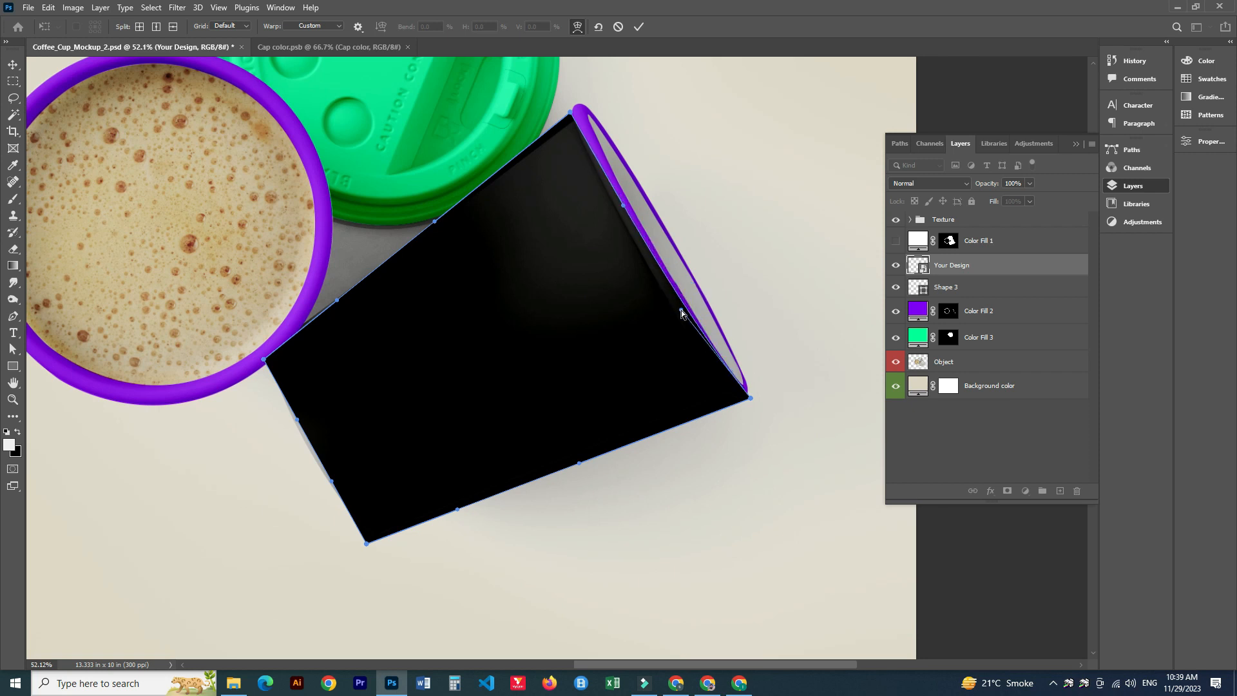
drag(660, 520, 668, 505)
key(Return)
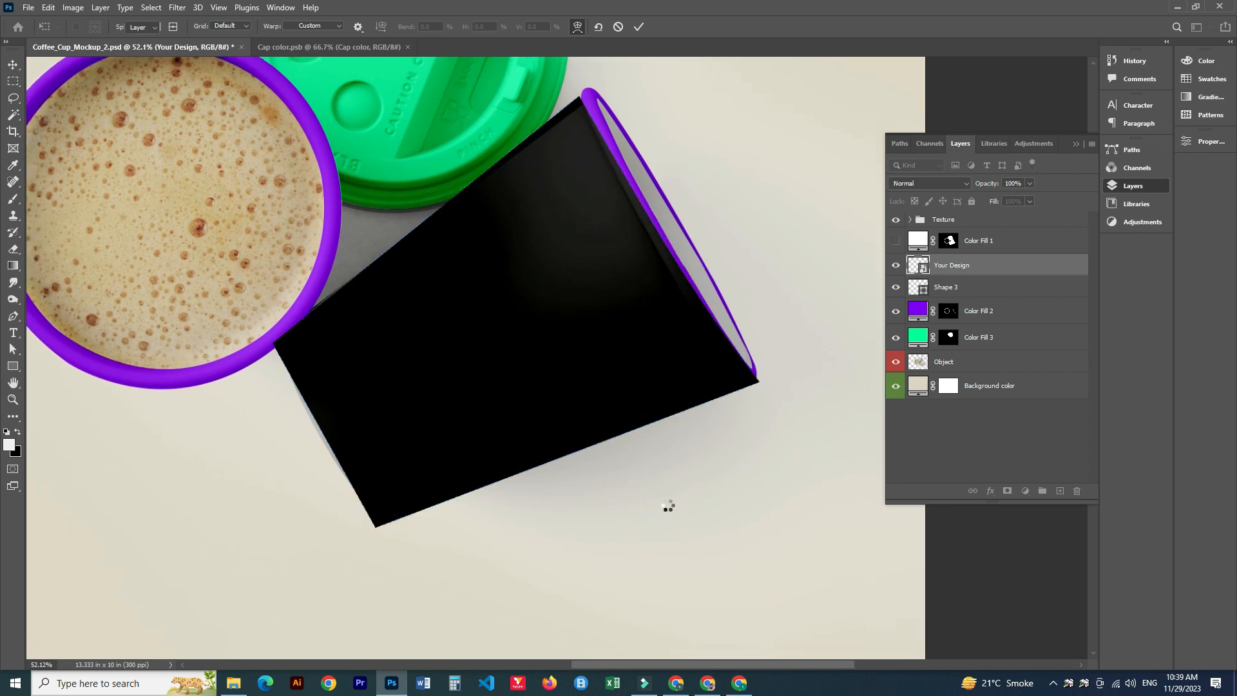
Set the Your Design layer's opacity to 50% and fine-tune its corners against the cup's rim and base.
key(5)
key(ctrl+t)
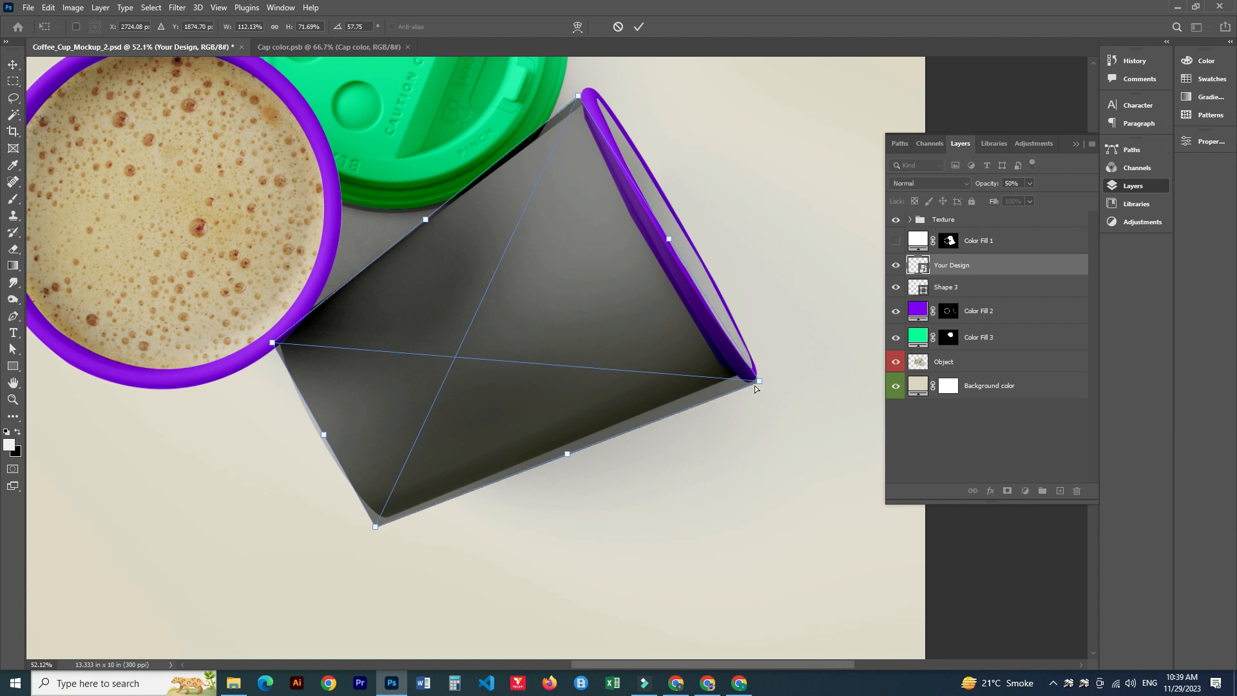
drag(748, 378, 743, 378)
drag(582, 100, 587, 98)
drag(372, 525, 380, 523)
Warp the design's lower-left edge to follow the cup's curved base and mask Your Design with the Shape 3 outline.
click(574, 28)
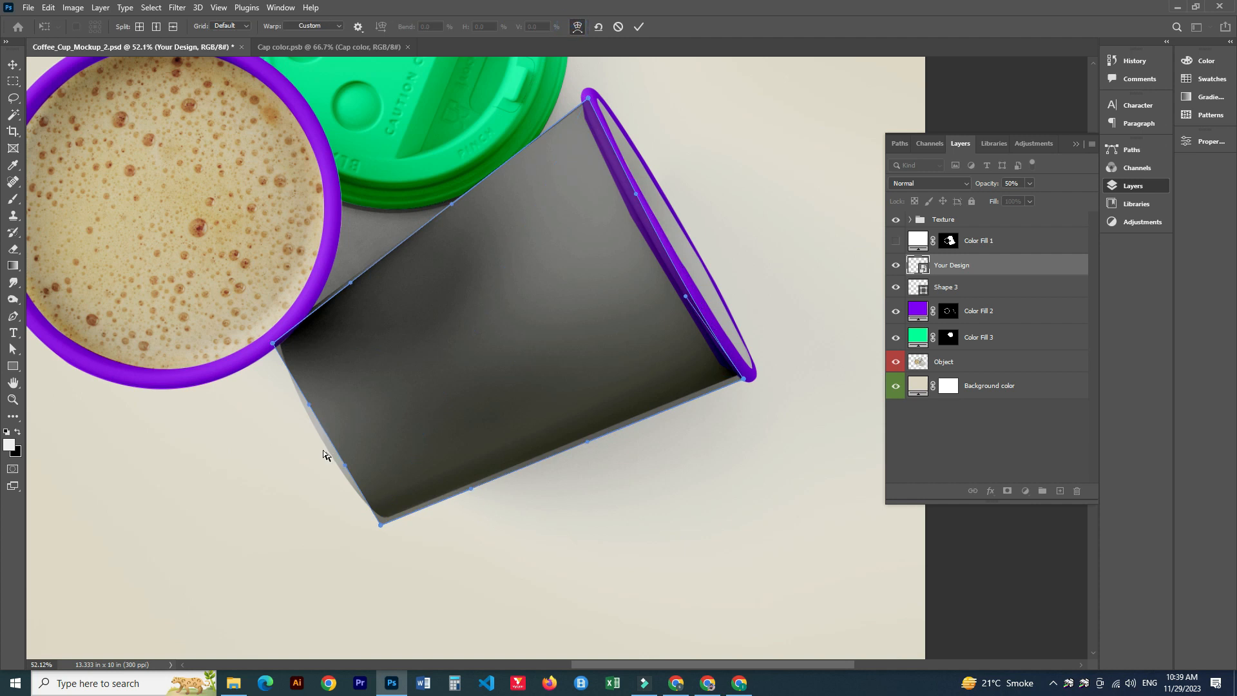
drag(309, 403, 294, 411)
drag(346, 469, 333, 476)
key(Return)
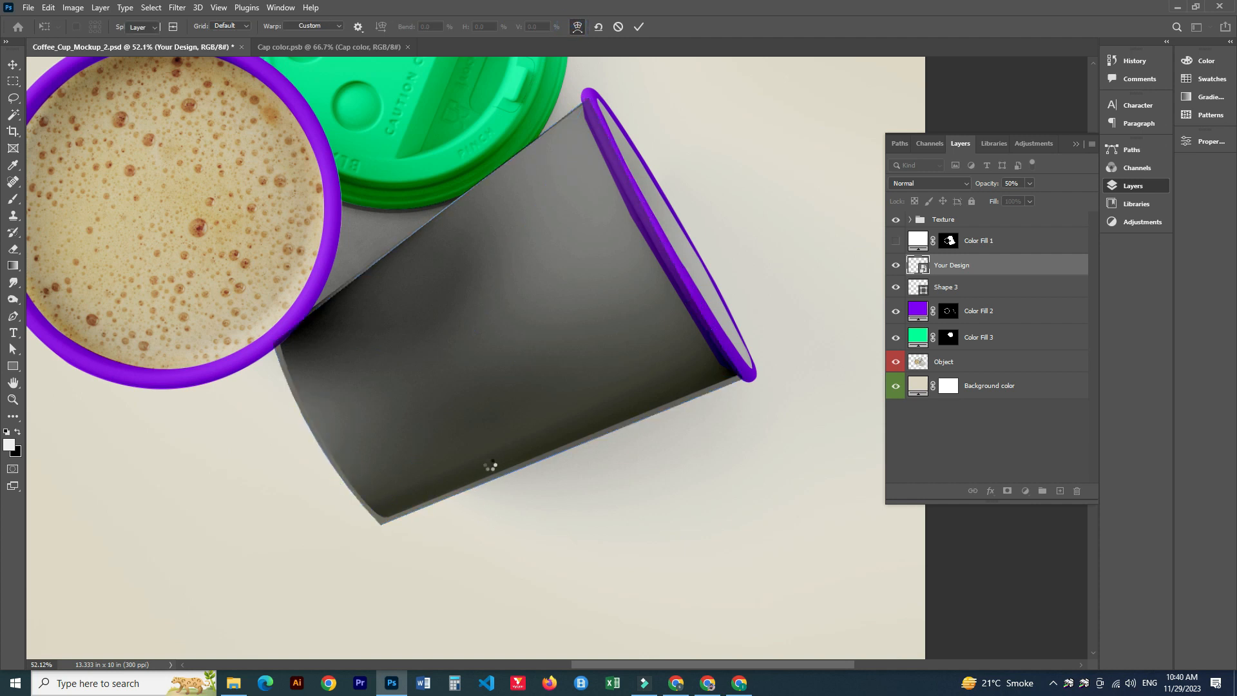
ctrl+click(918, 288)
click(1006, 490)
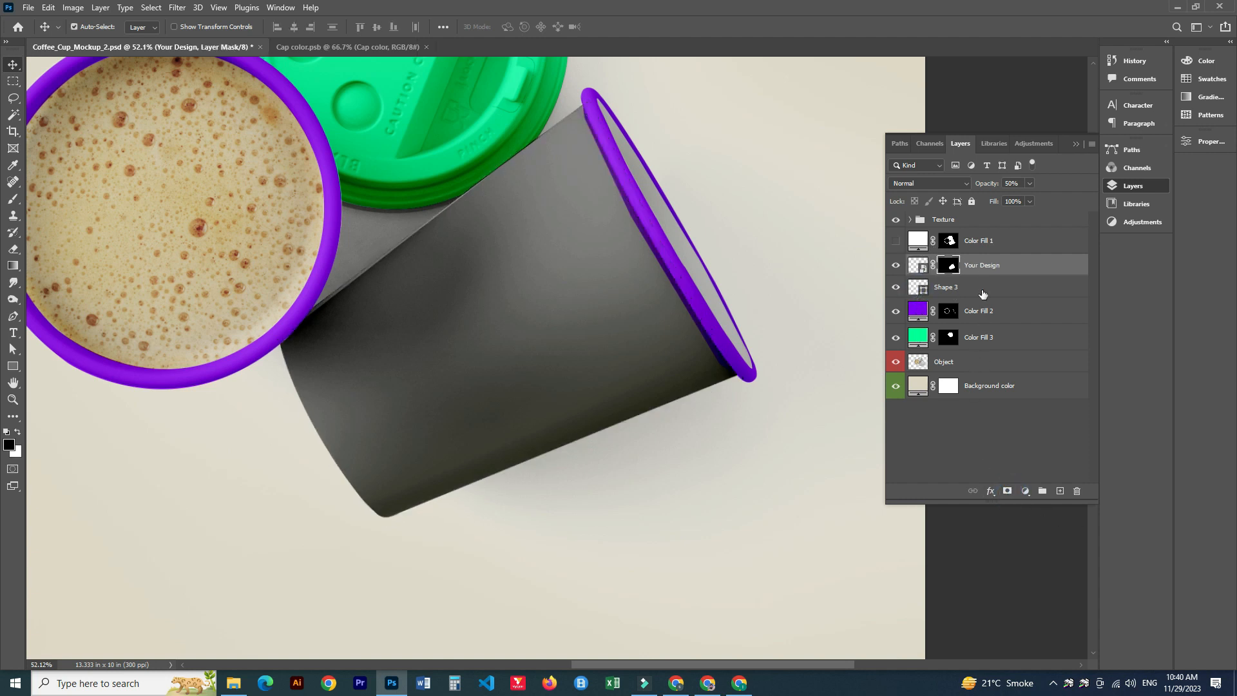
Open the Your Design smart object's contents and place the pngegg (4) bread logo image in it.
double_click(923, 270)
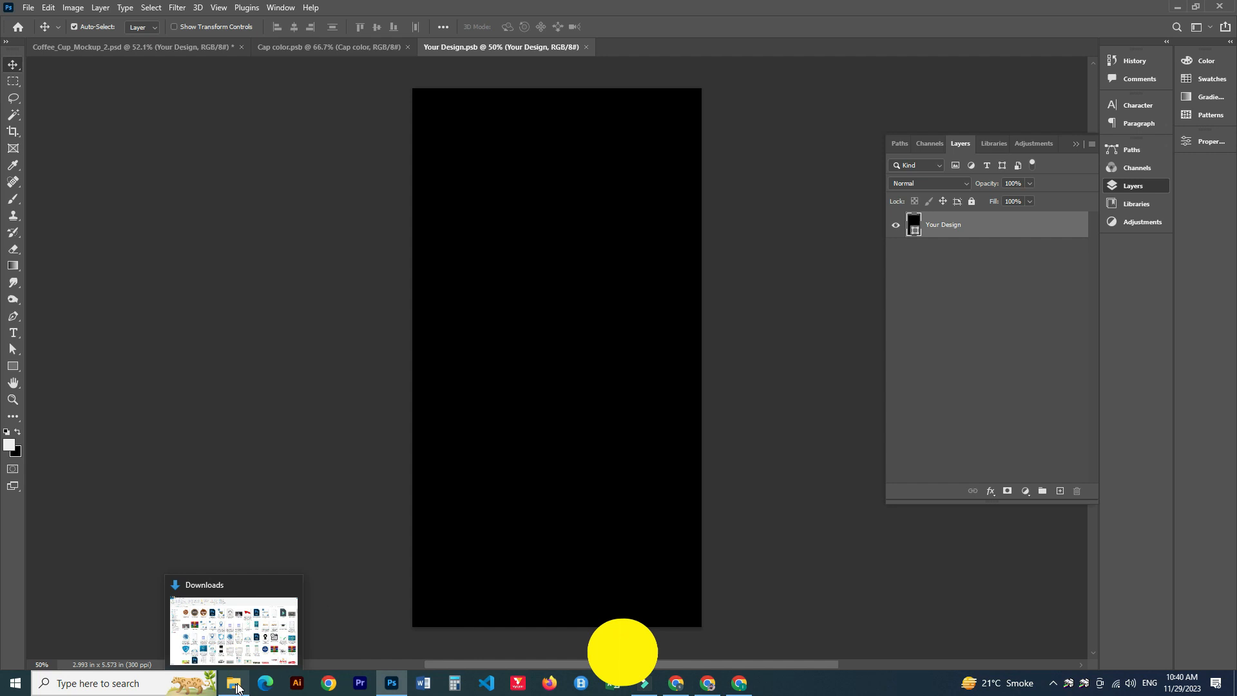
click(234, 683)
drag(238, 161, 530, 470)
key(Return)
Recolor the Your Design background rectangle light orange (faae6d) and save the smart object's contents.
double_click(913, 251)
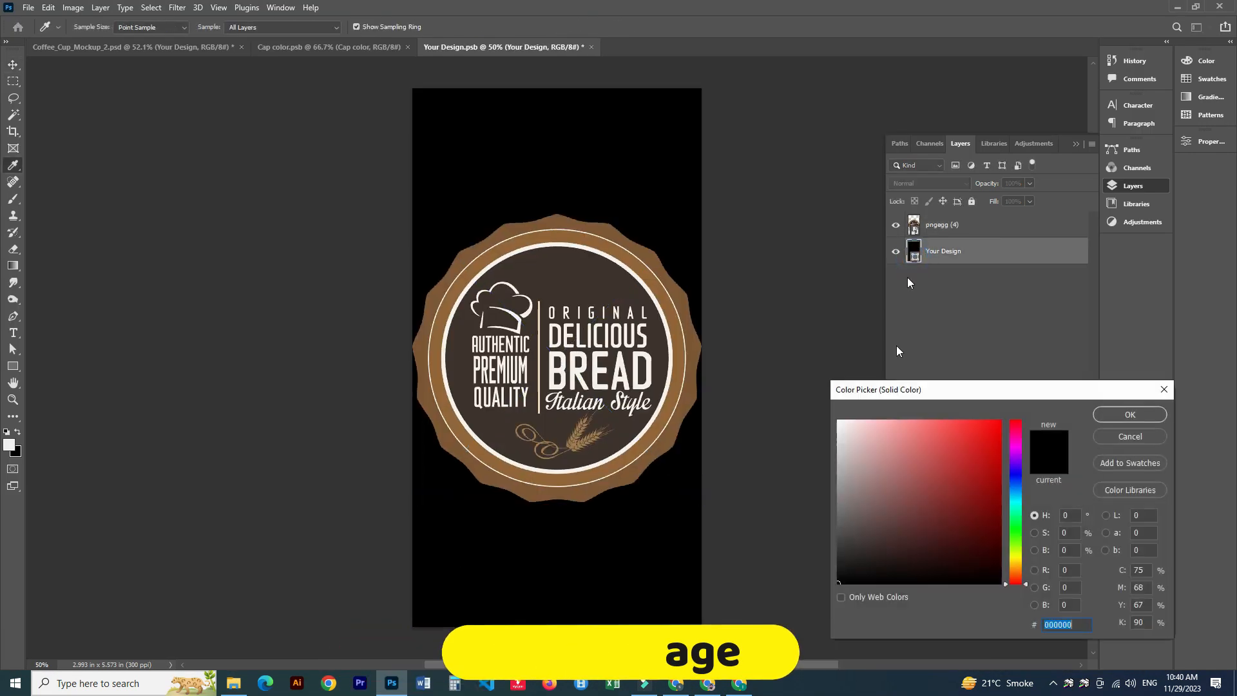
click(681, 336)
mouse_move(921, 435)
mouse_down()
mouse_move(892, 425)
mouse_move(994, 417)
mouse_move(926, 422)
mouse_up()
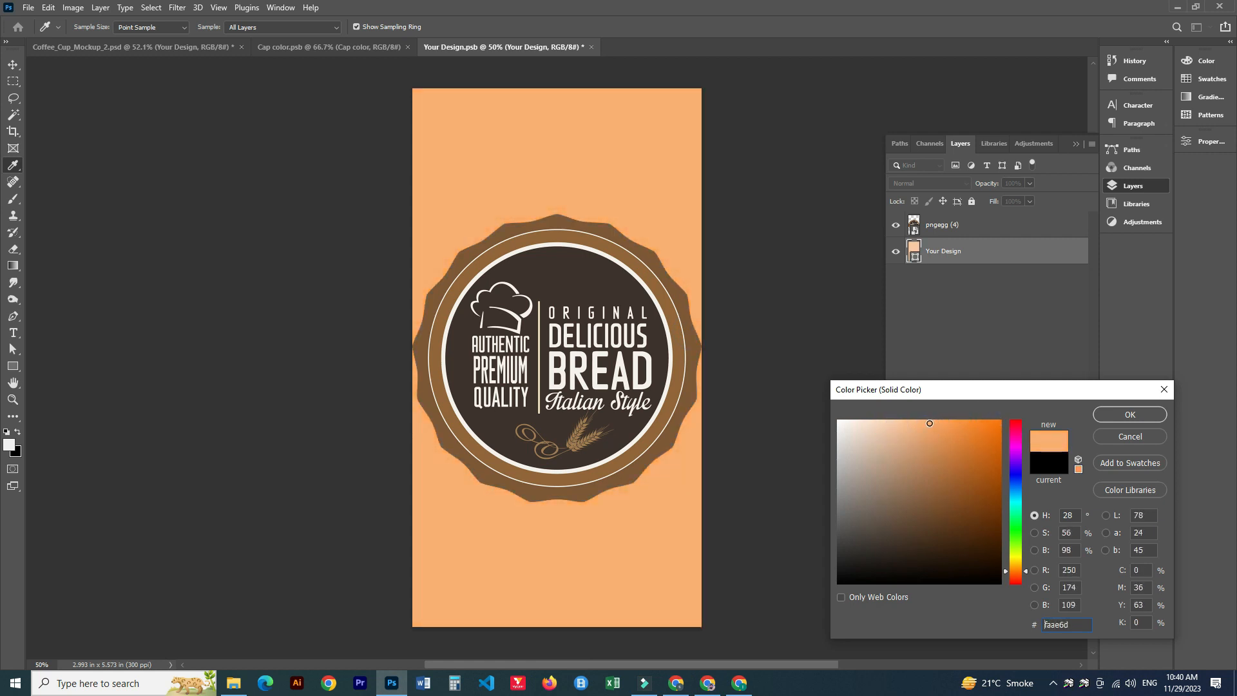
click(1130, 415)
key(ctrl+s)
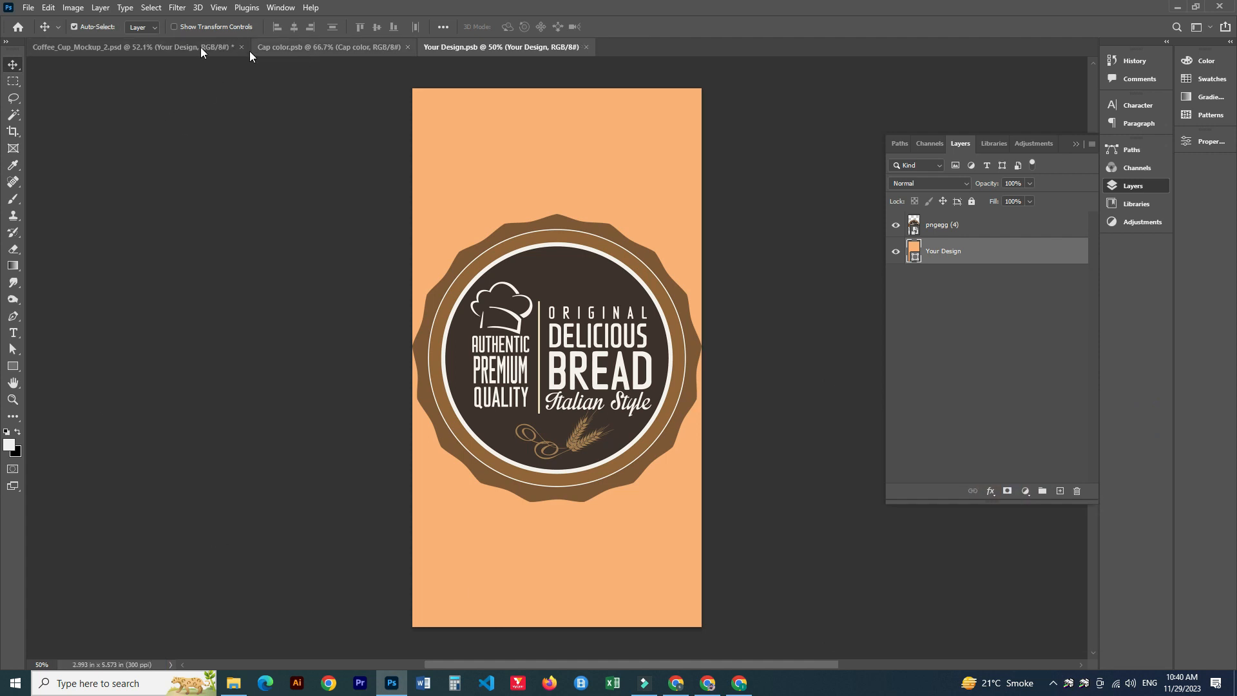
Back in the Coffee_Cup_Mockup_2 document, set the Your Design layer's opacity to 100% and delete the Shape 3 layer.
click(201, 49)
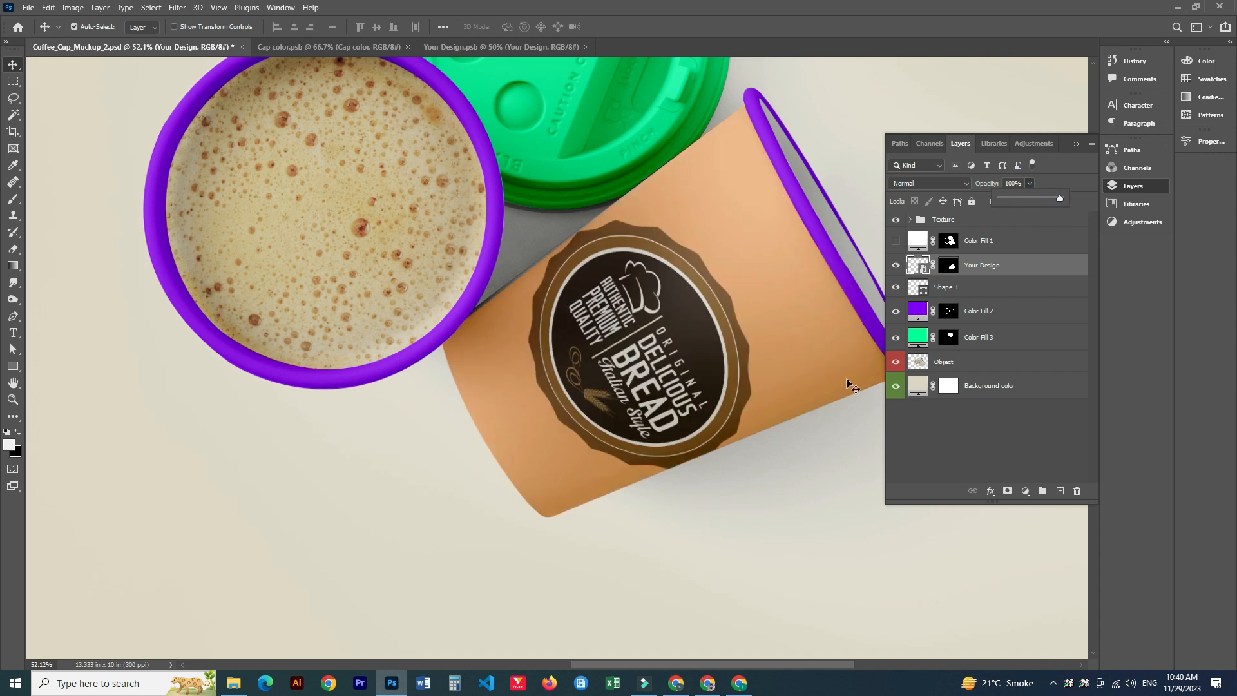
scroll(647, 470, down, 2)
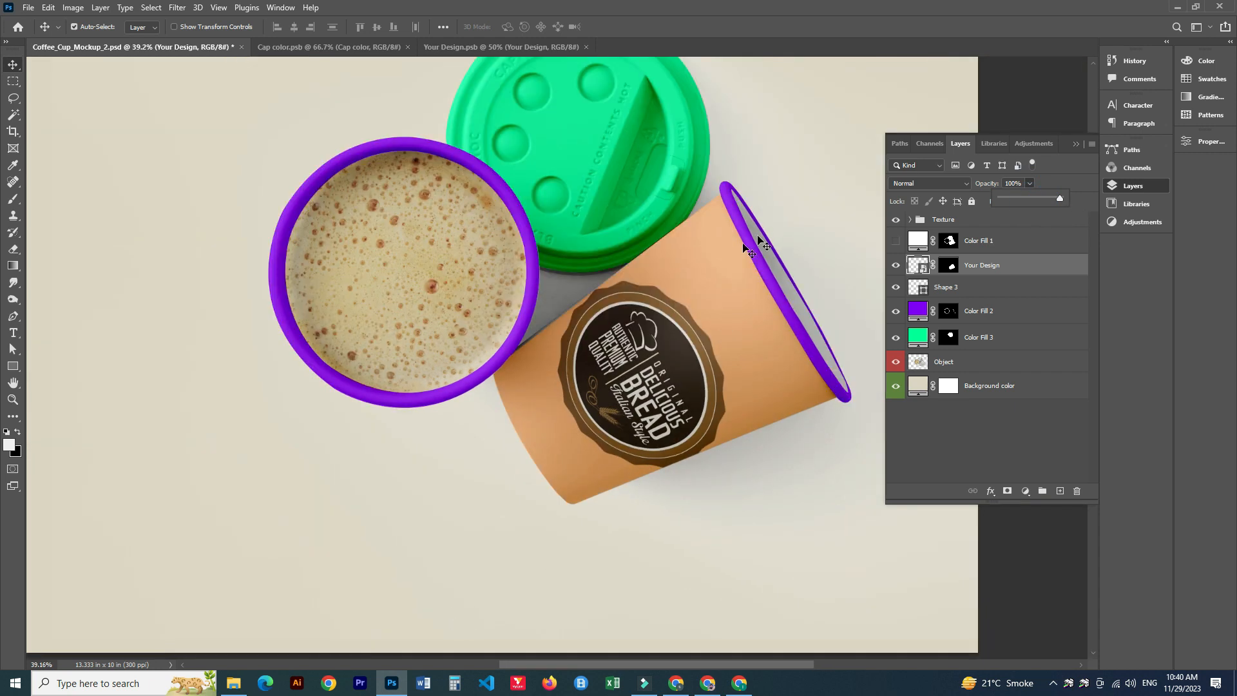
scroll(657, 340, down, 2)
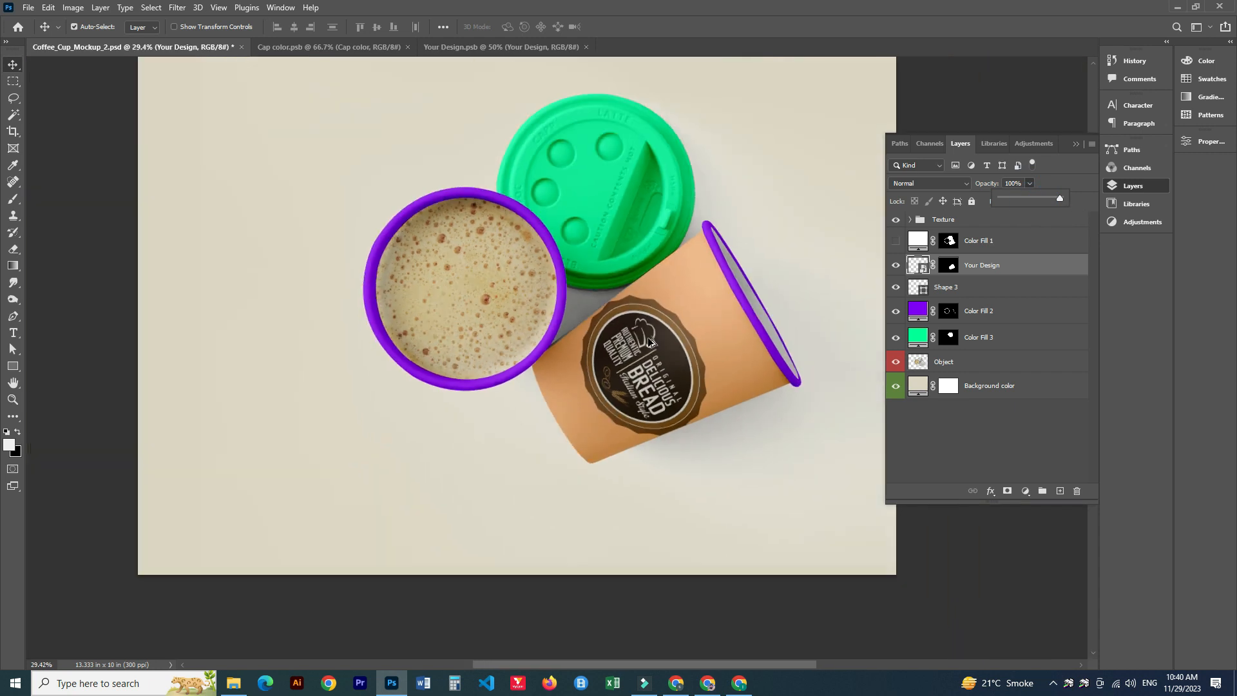
click(921, 287)
key(Delete)
Recolor the rims' Color Fill 2 layer dark brown (382e27), sampled from the logo's dark center.
double_click(918, 290)
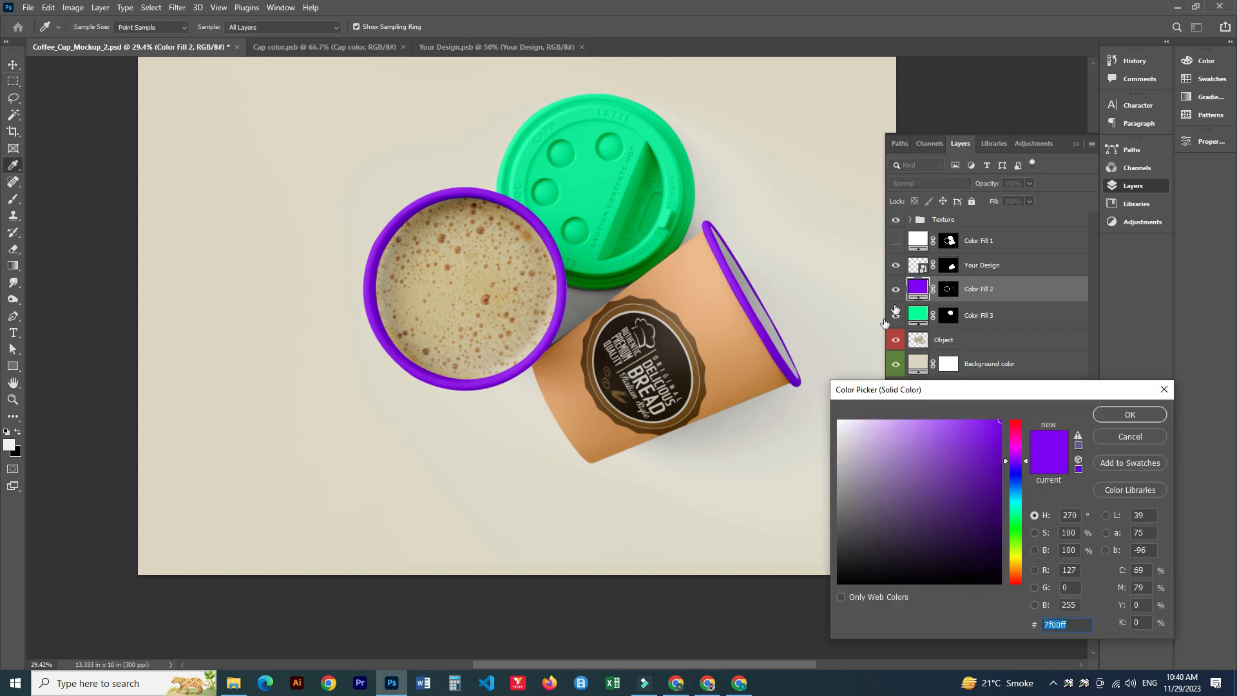
click(713, 310)
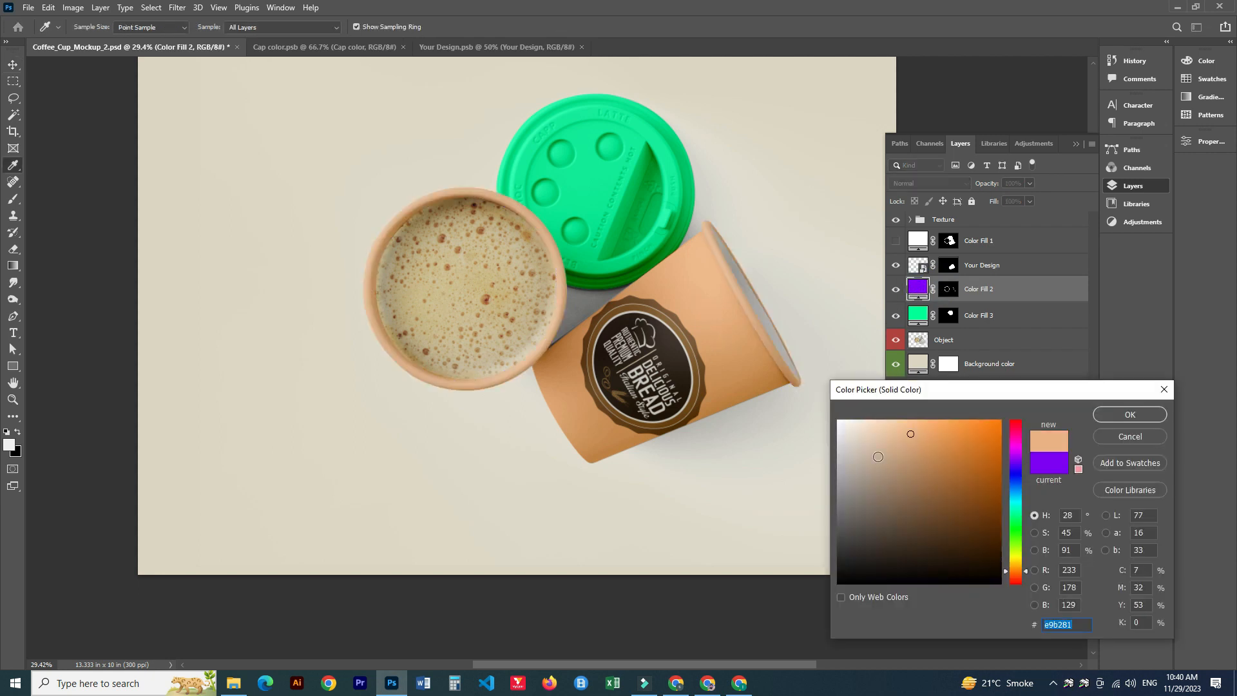
drag(910, 433, 1009, 492)
click(1008, 490)
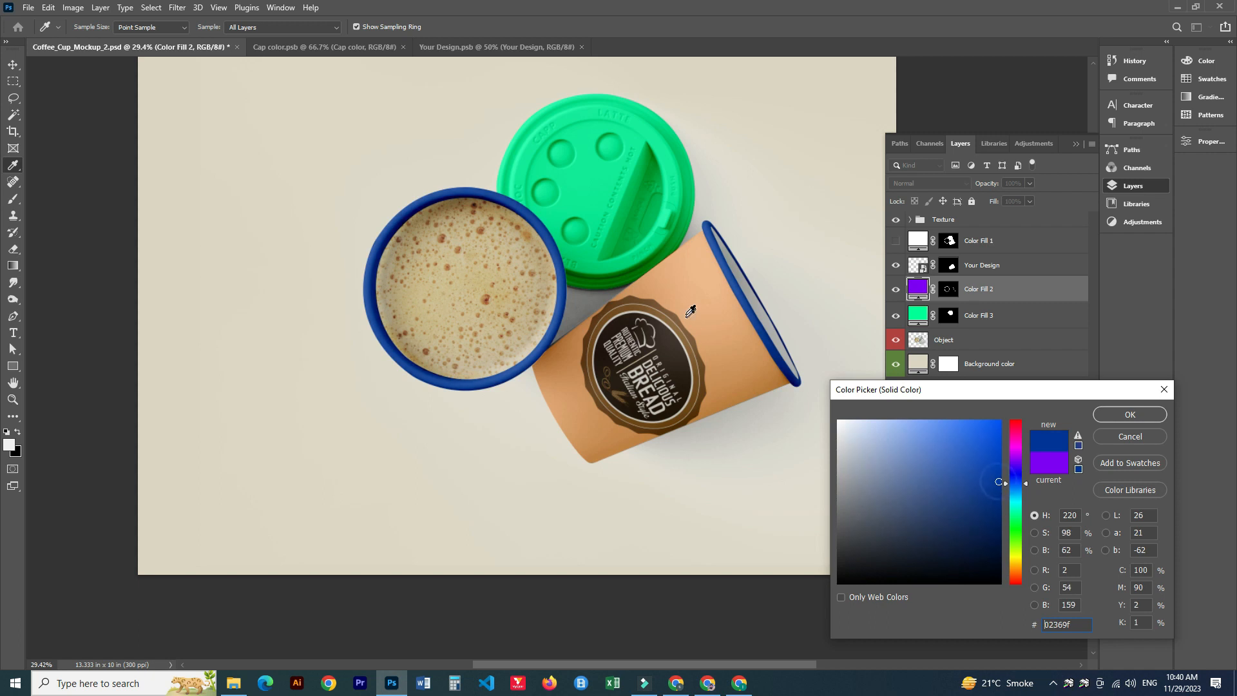
click(689, 310)
click(663, 339)
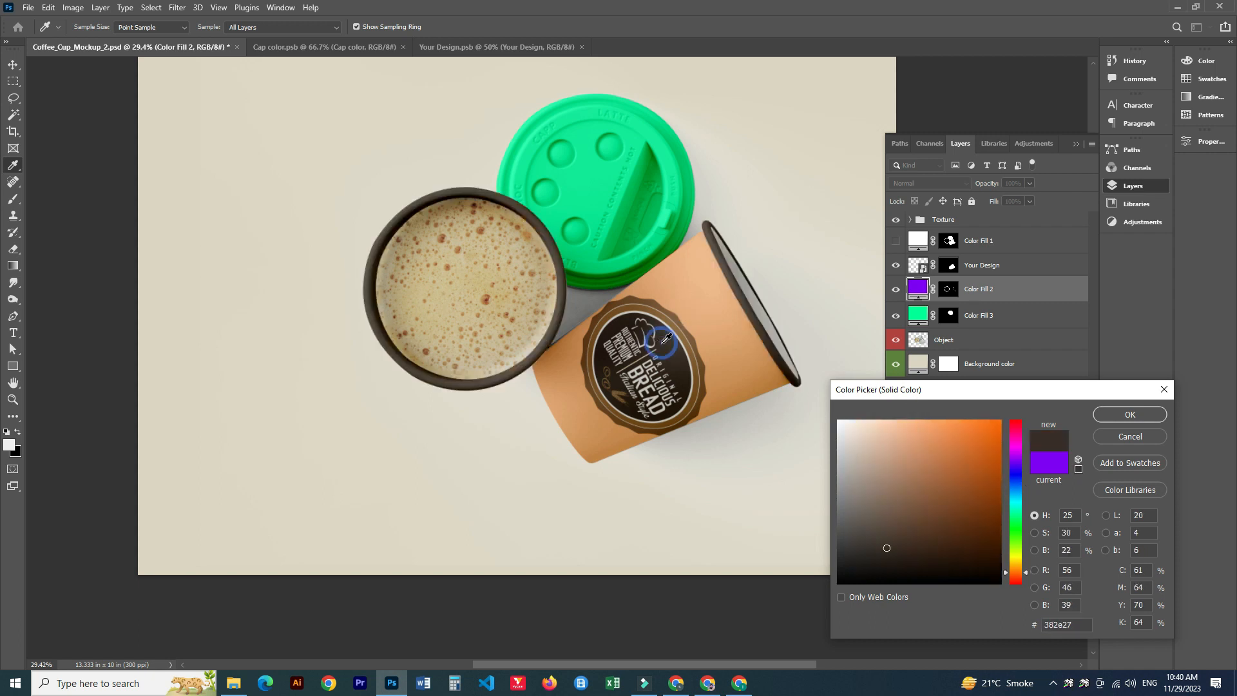
click(1151, 421)
Recolor the lid's Color Fill 3 layer golden brown, sampled from the logo badge's brown ring.
double_click(917, 315)
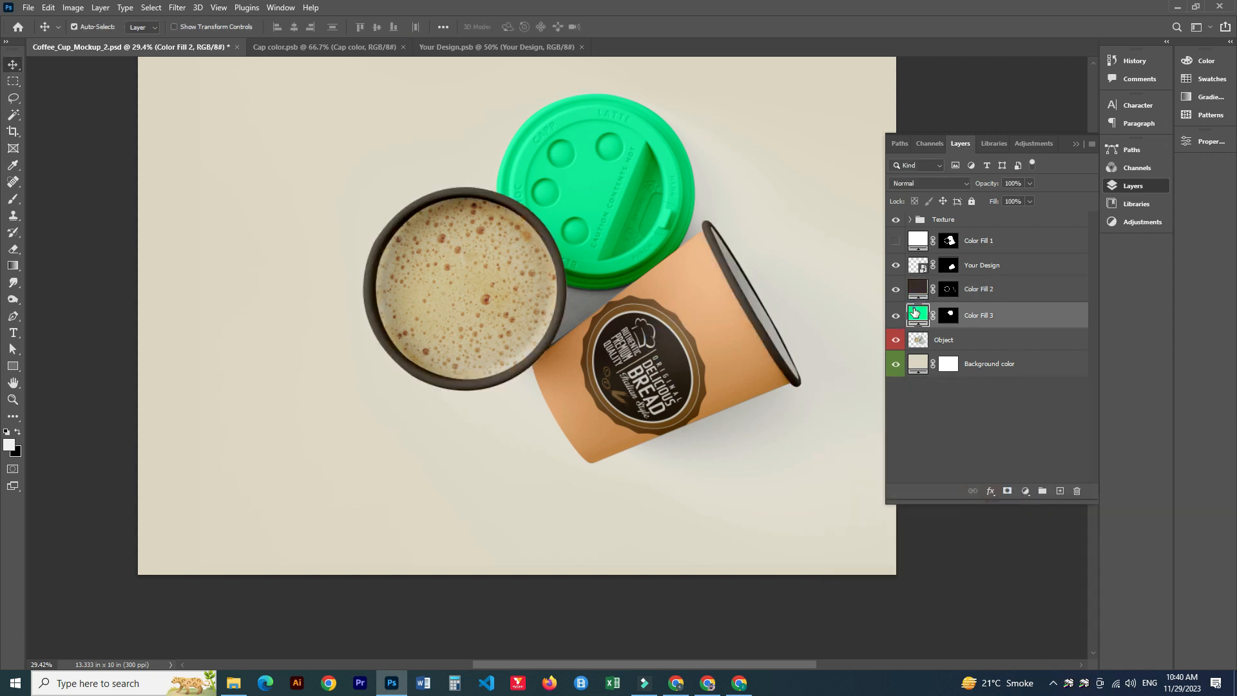
click(674, 321)
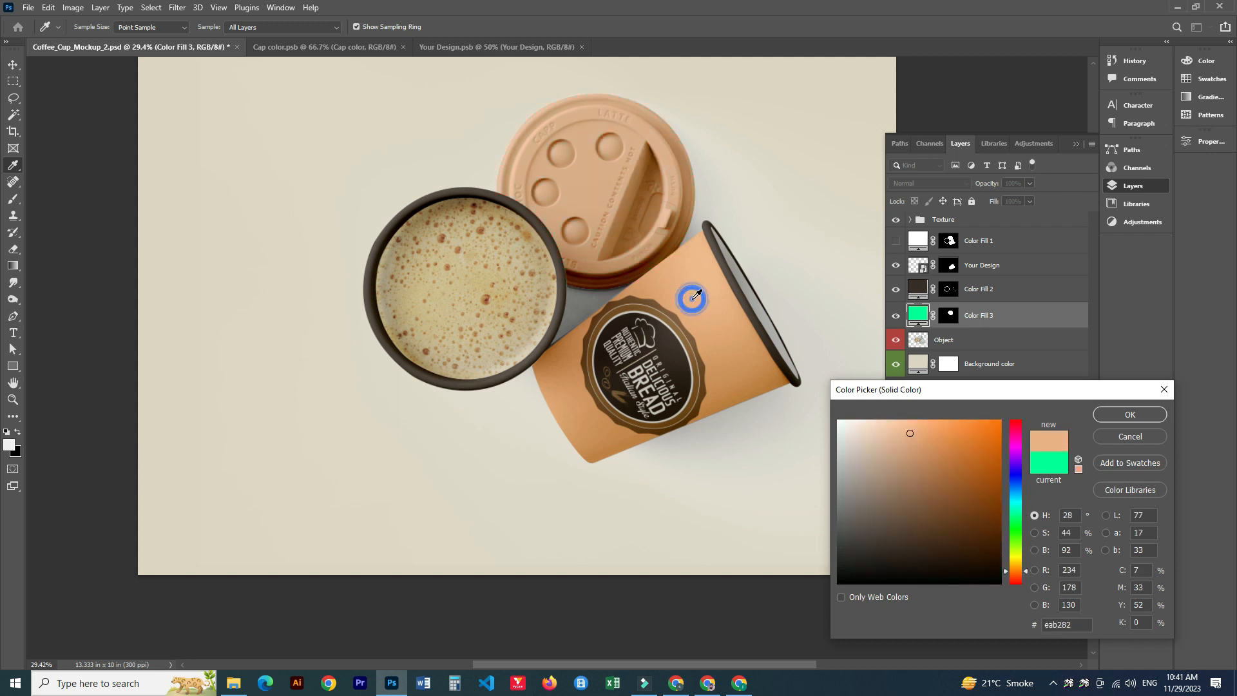
click(654, 313)
click(656, 320)
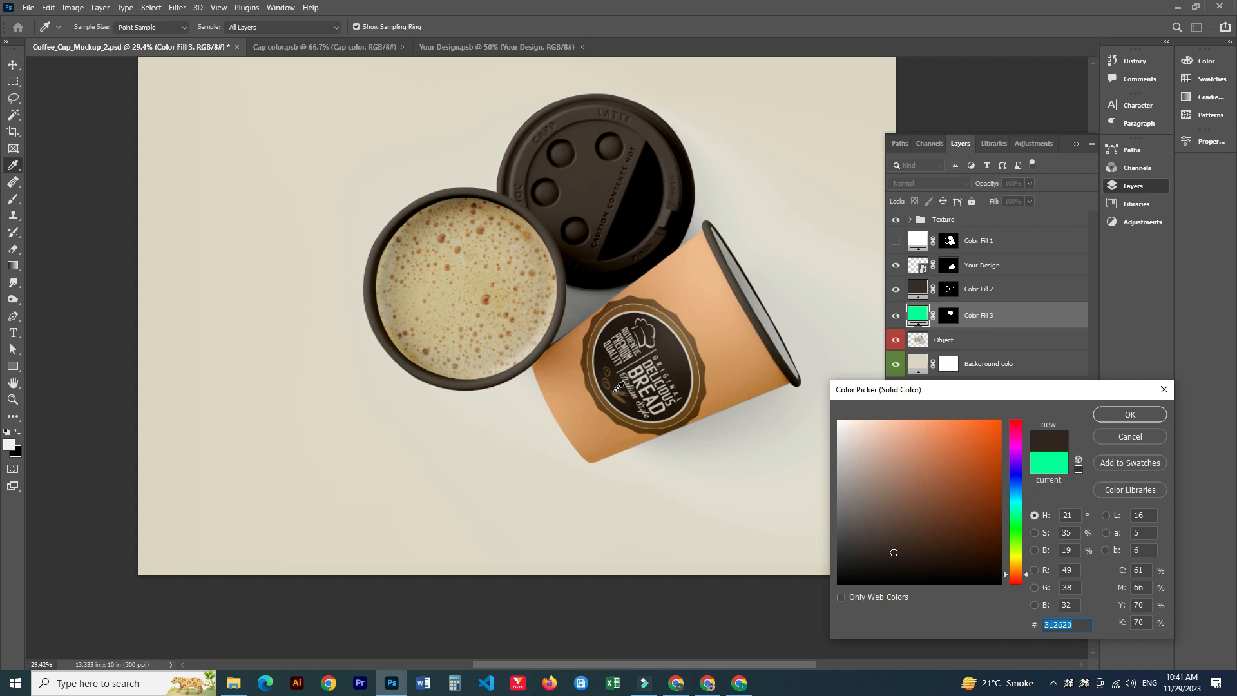
click(616, 390)
click(1129, 414)
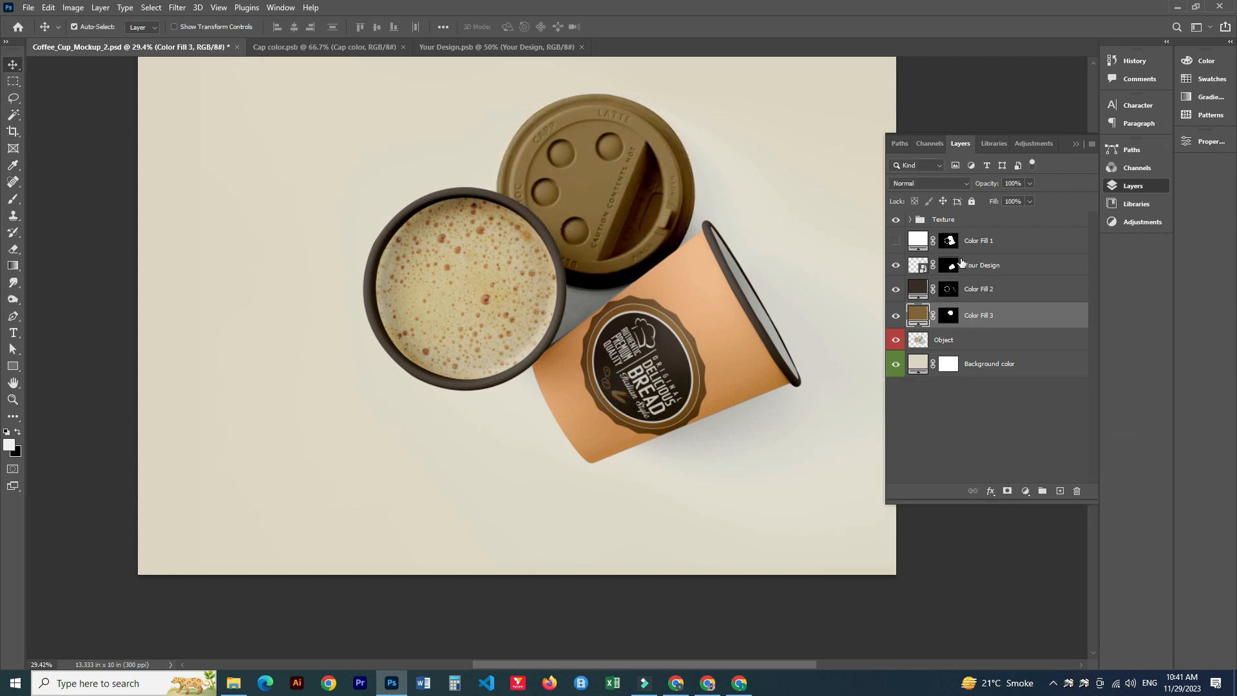
Delete Color Fill 1 and put Your Design, Color Fill 2 and Color Fill 3 in a group named "Smart Object".
click(978, 240)
key(Delete)
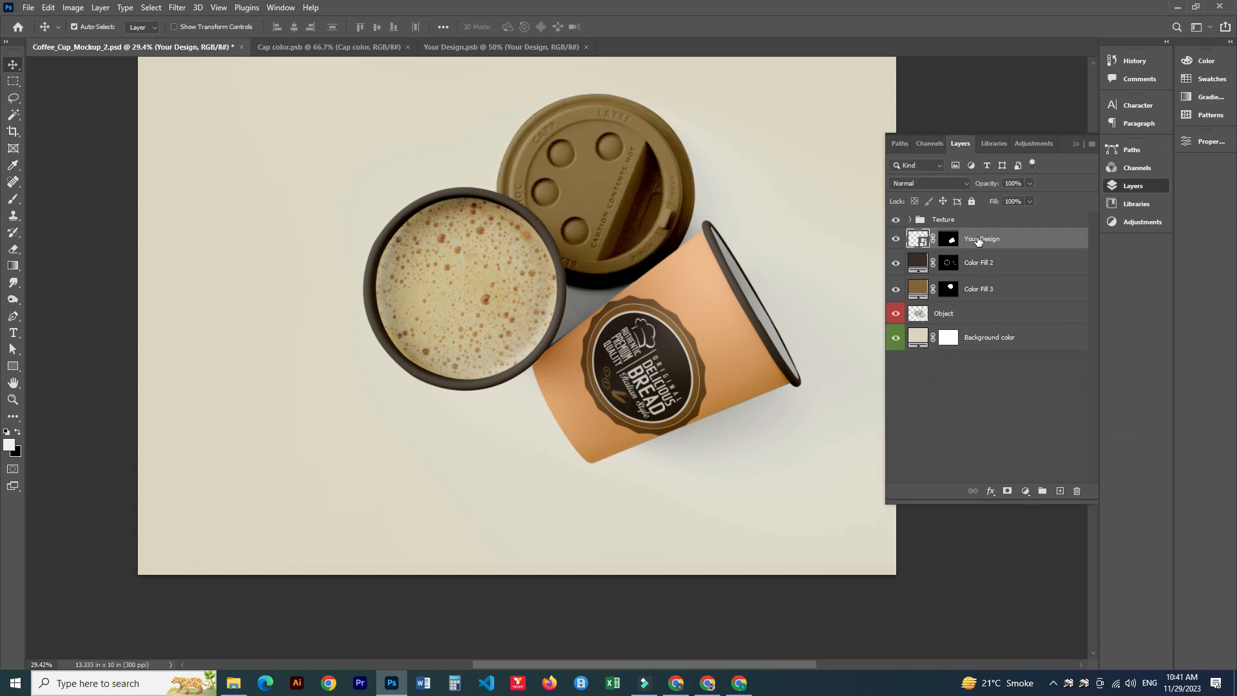
shift+click(990, 293)
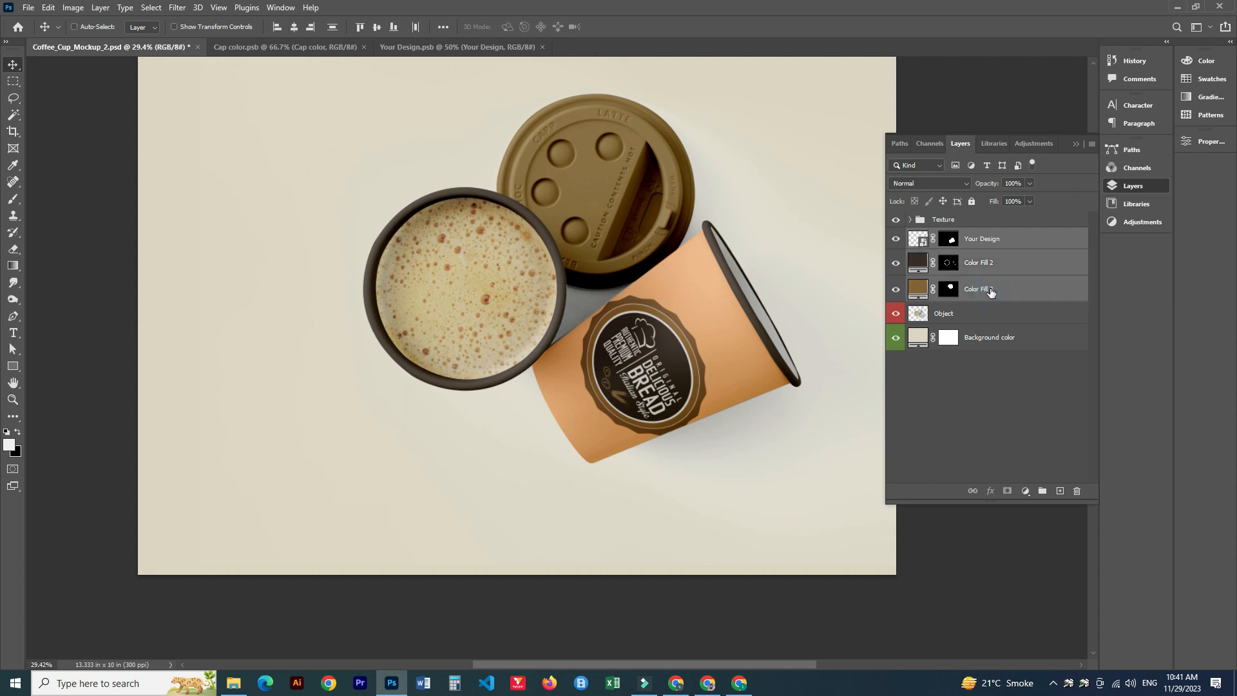
key(ctrl+g)
double_click(950, 235)
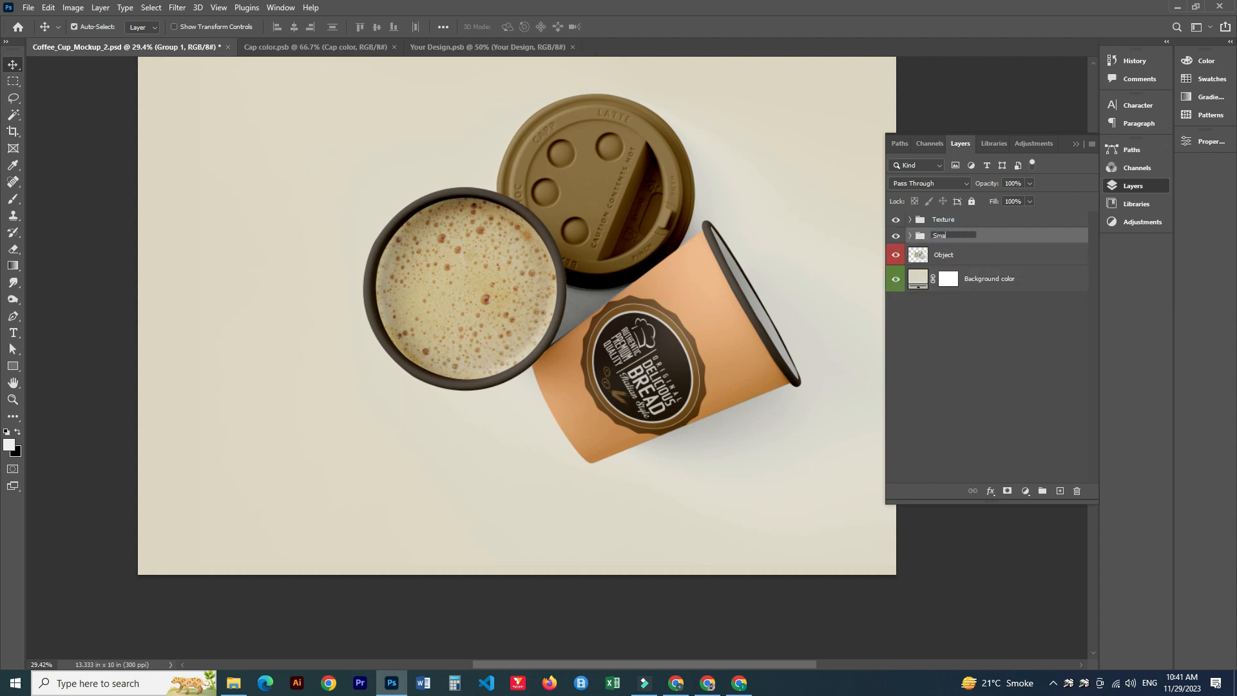
key(Return)
click(911, 235)
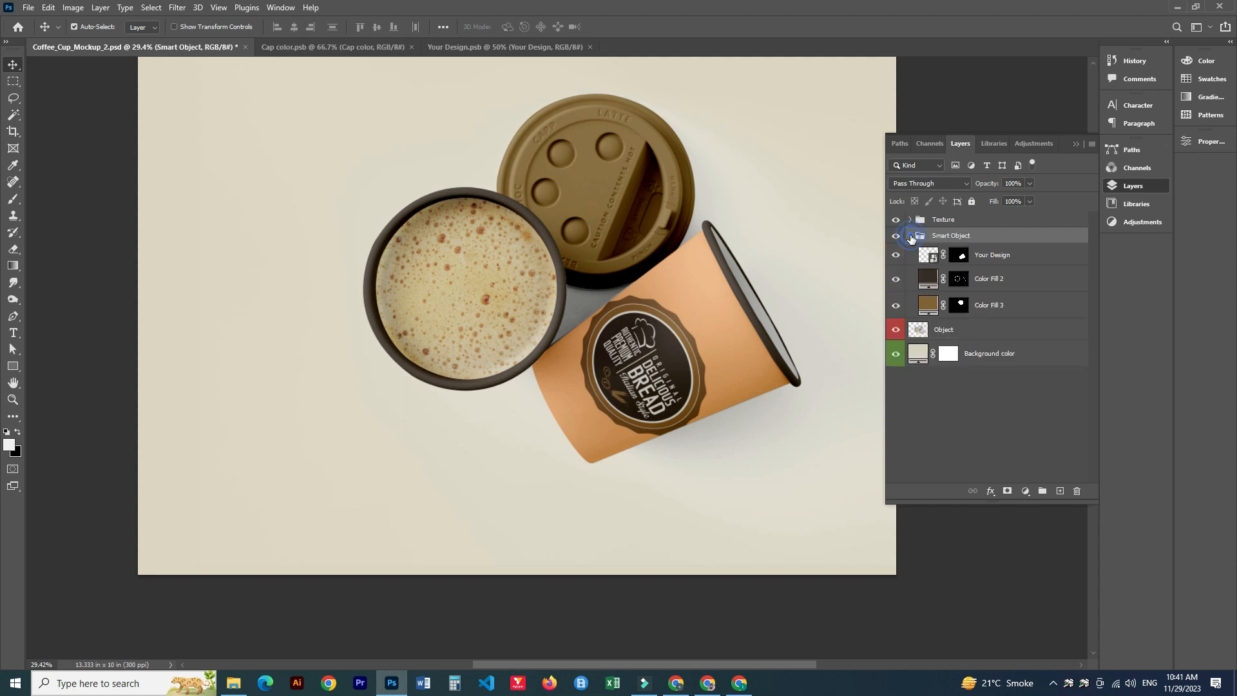
Duplicate the Your Design layer, move the original above the Texture group, delete its layer mask and hide it.
click(973, 258)
key(ctrl+j)
drag(994, 280, 954, 222)
click(954, 222)
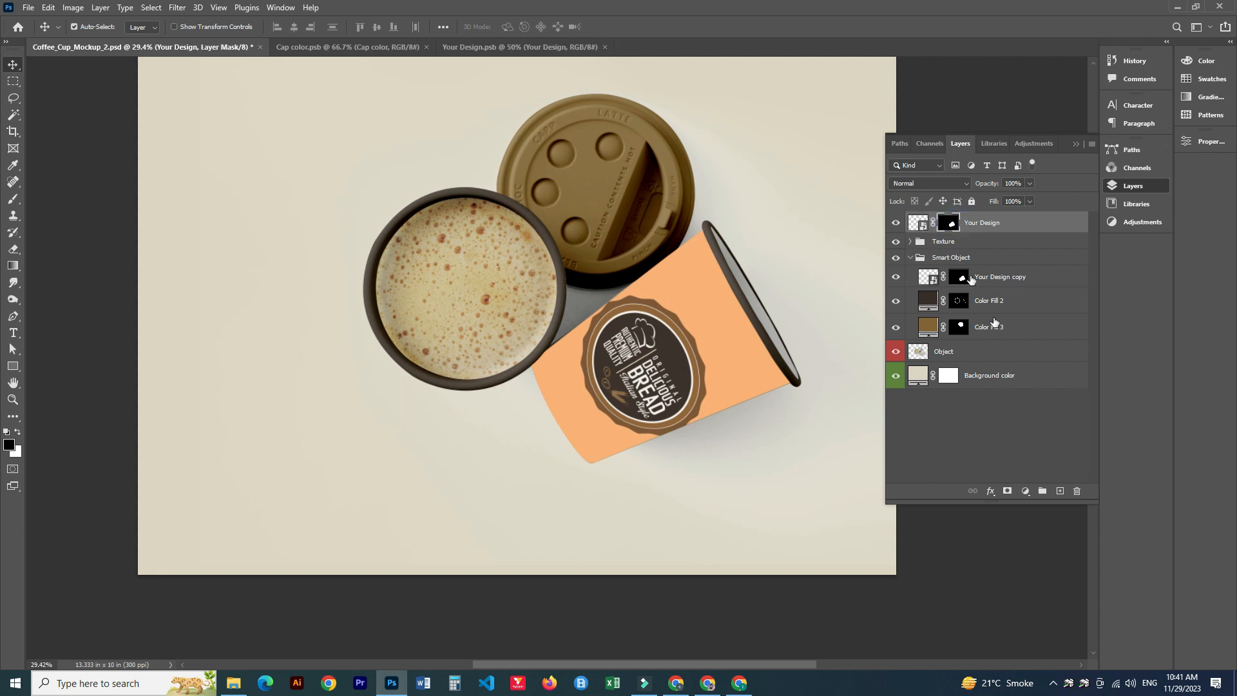
click(1077, 491)
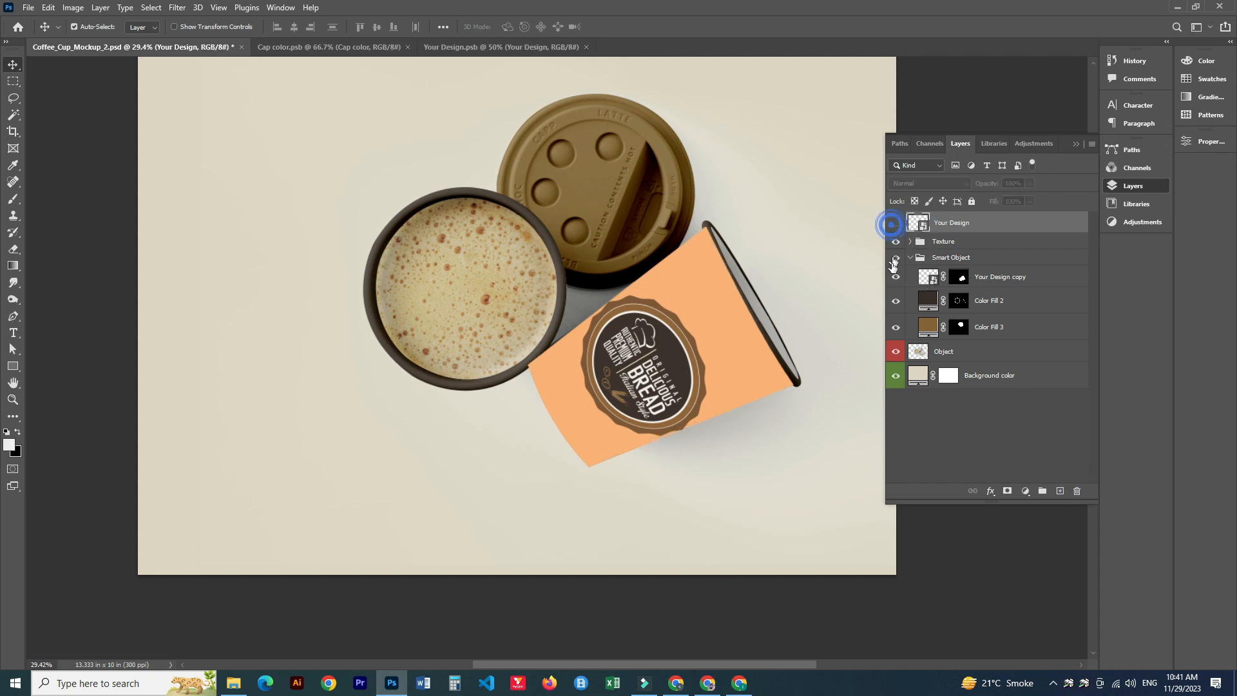
click(895, 223)
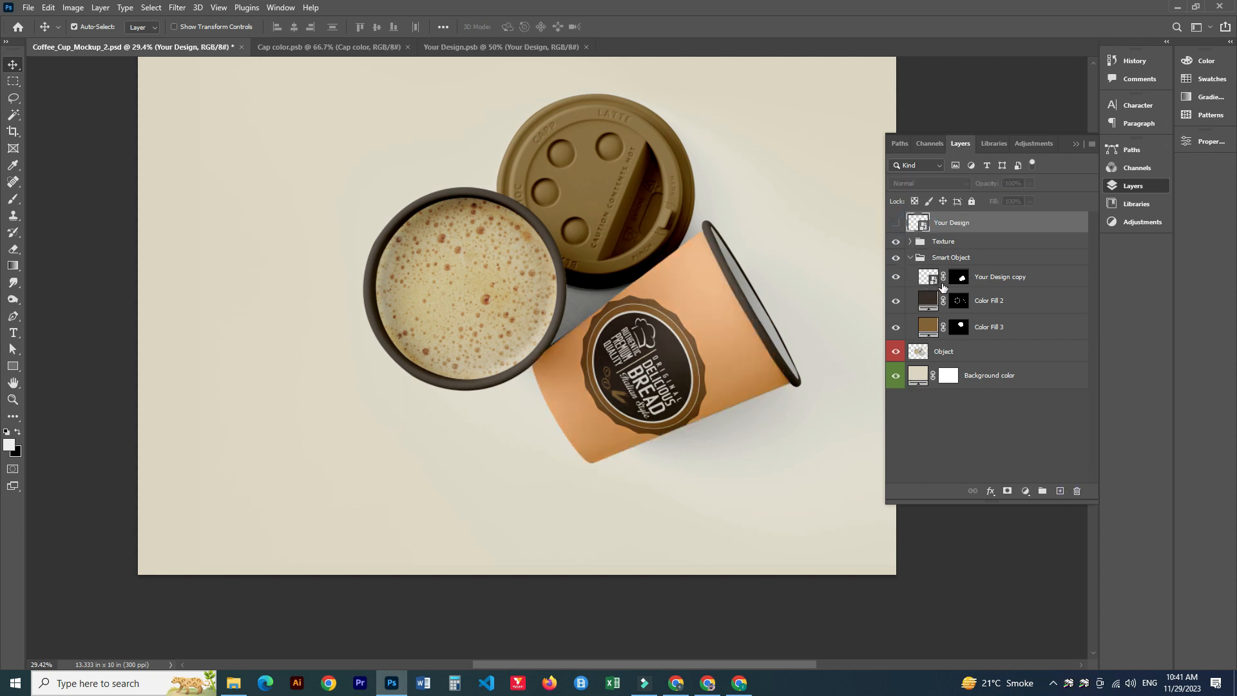
Rename the Color Fill 2 layer as "Ring Color" and the Color Fill 3 layer as "Cap Color".
click(992, 301)
double_click(993, 301)
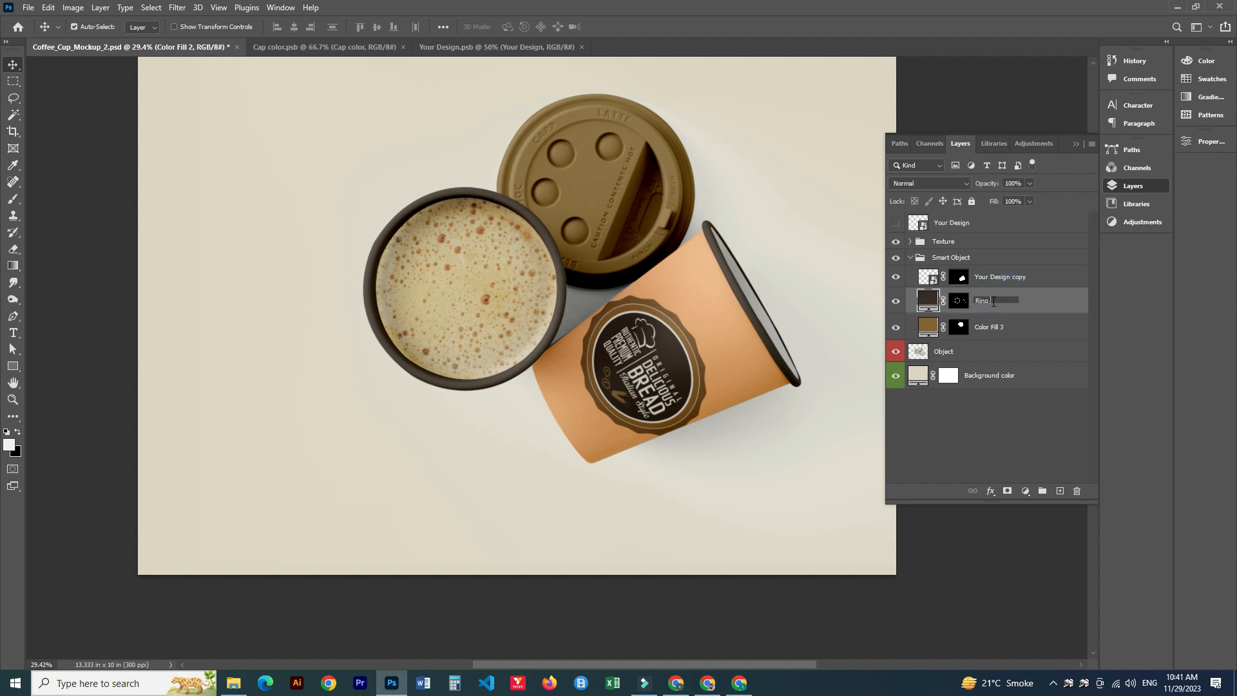
key(Return)
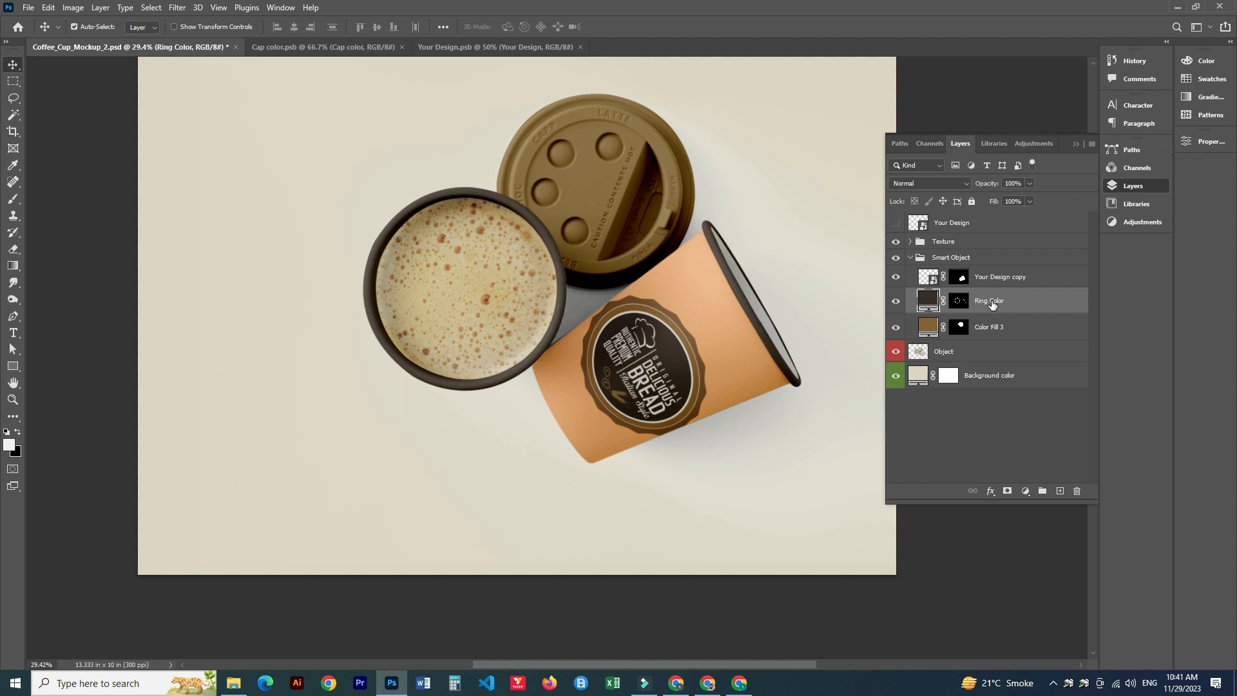
double_click(989, 328)
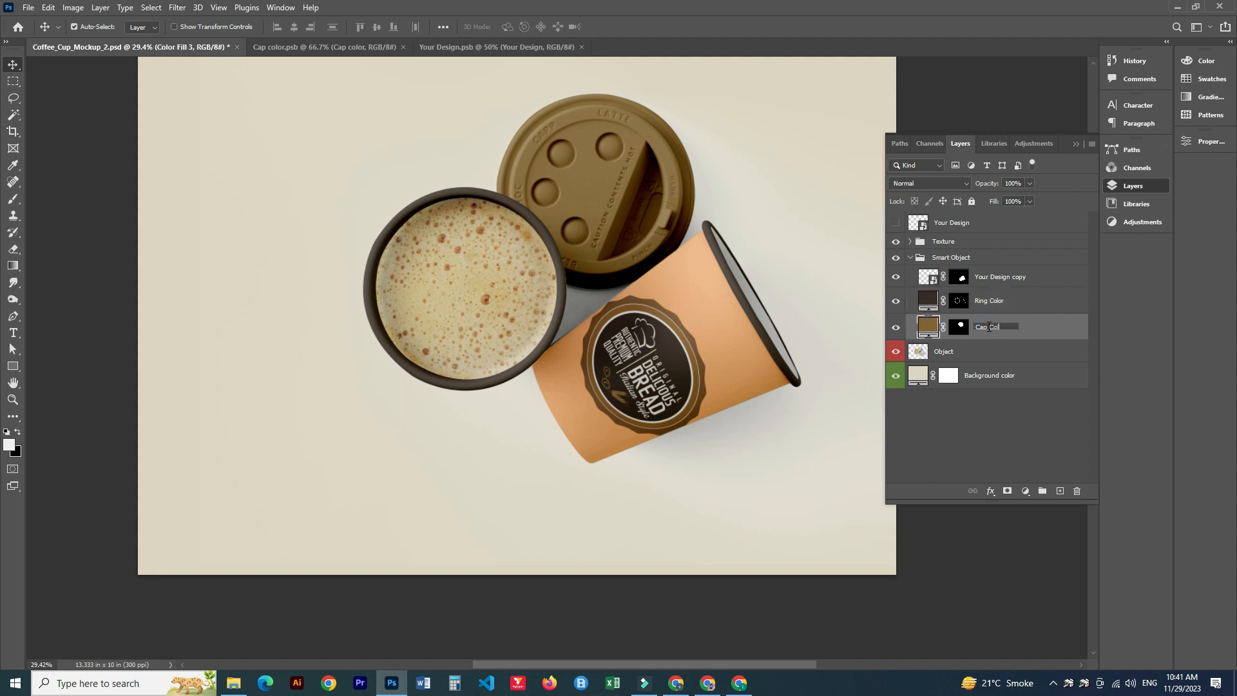
key(Return)
Move the Ring Color and Cap Color layers out of the Smart Object group, directly beneath it, and collapse the group.
shift+click(995, 303)
drag(996, 303, 1002, 340)
click(912, 257)
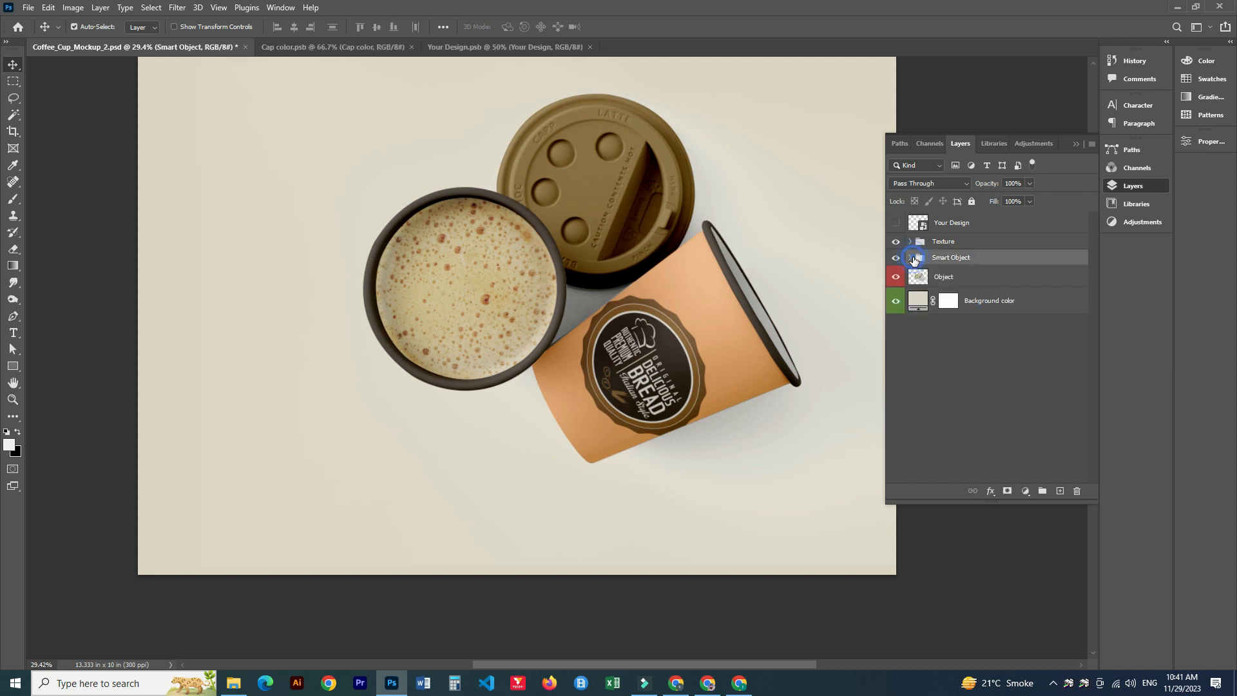
click(910, 257)
click(989, 300)
shift+click(986, 326)
drag(986, 327, 989, 348)
click(910, 257)
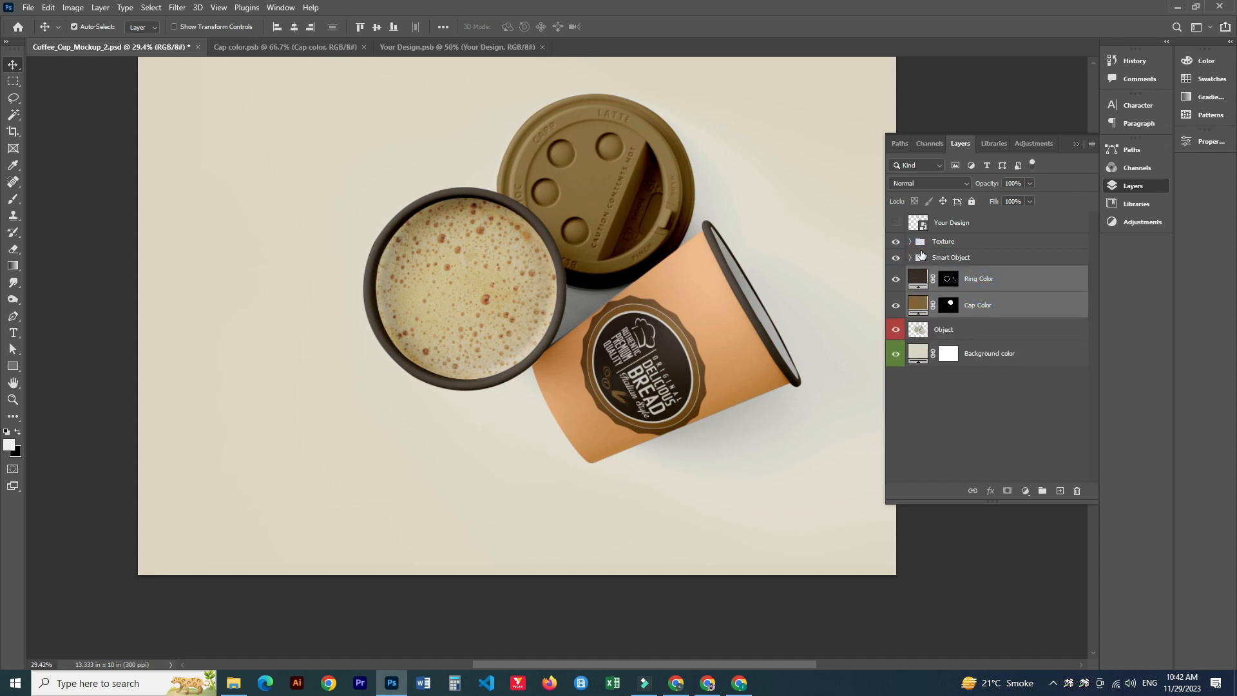
Open the Your Design smart object's contents and place the Coffee House badge image, pngegg (5), above the background shape.
double_click(923, 227)
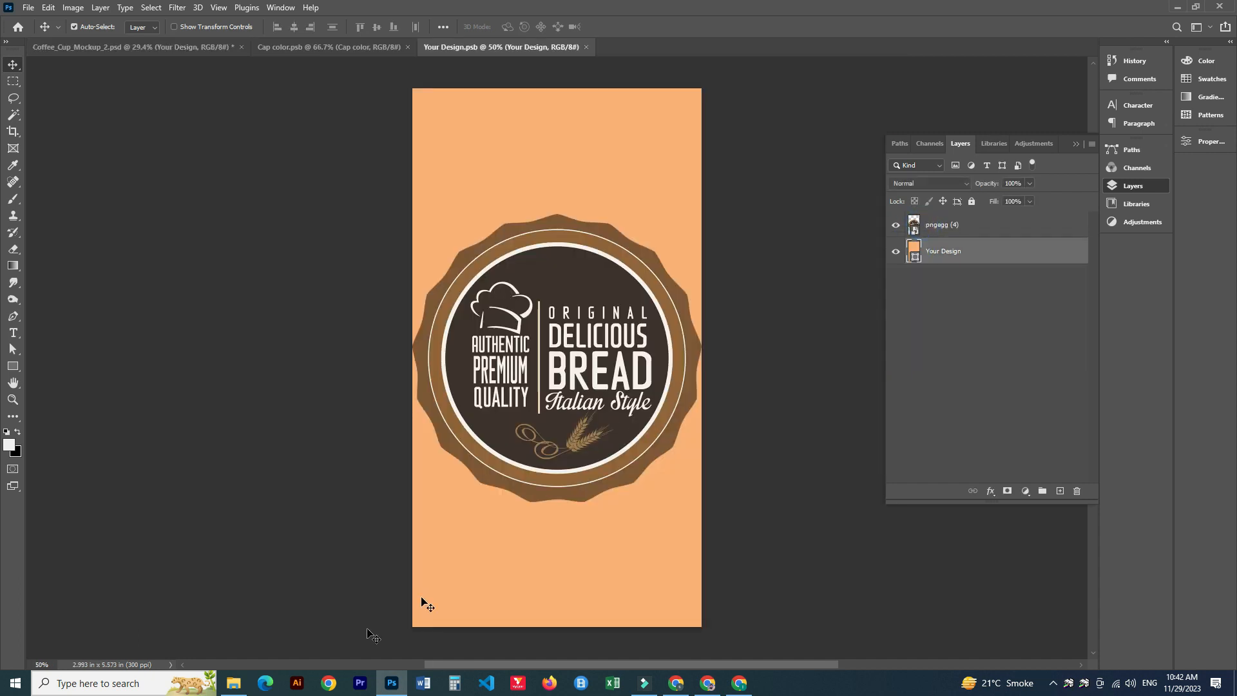
click(241, 688)
scroll(155, 239, down, 1)
scroll(155, 194, up, 1)
drag(238, 161, 513, 415)
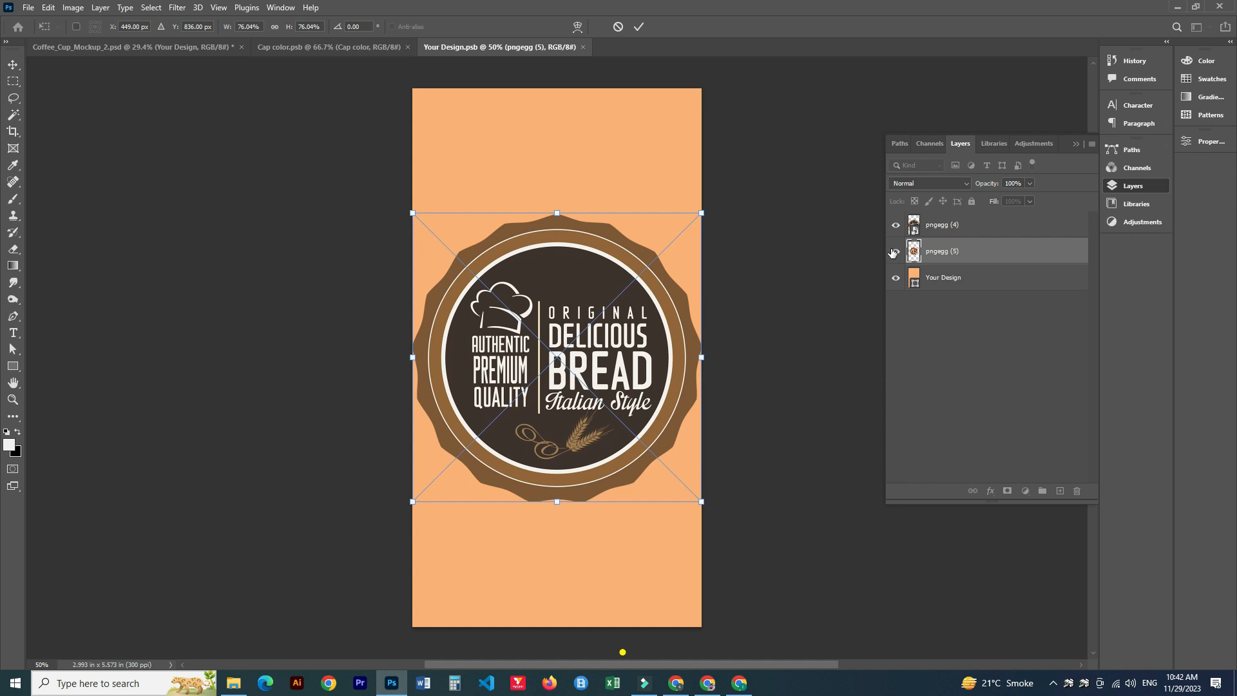
click(895, 252)
Recolor the Your Design background shape white.
double_click(914, 284)
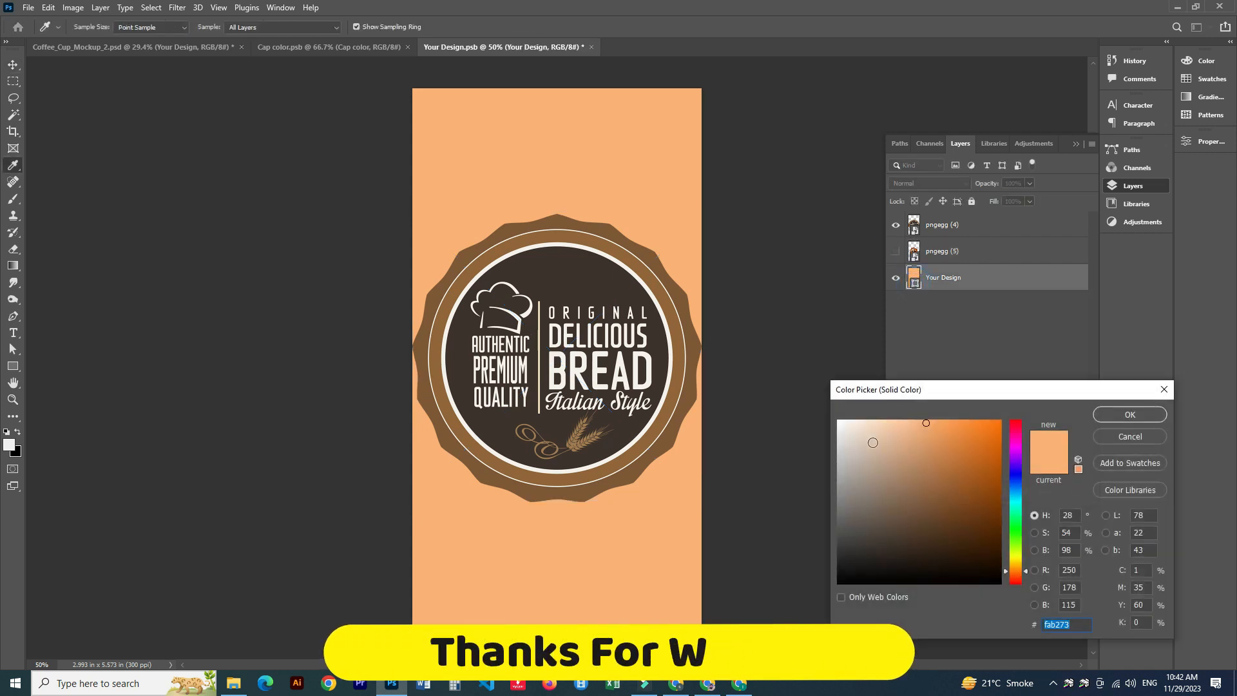
click(838, 421)
click(1146, 410)
Hide pngegg (4), show pngegg (5), save the smart object and check the new design in the Coffee_Cup_Mockup_2 document.
click(895, 224)
click(895, 251)
key(ctrl+s)
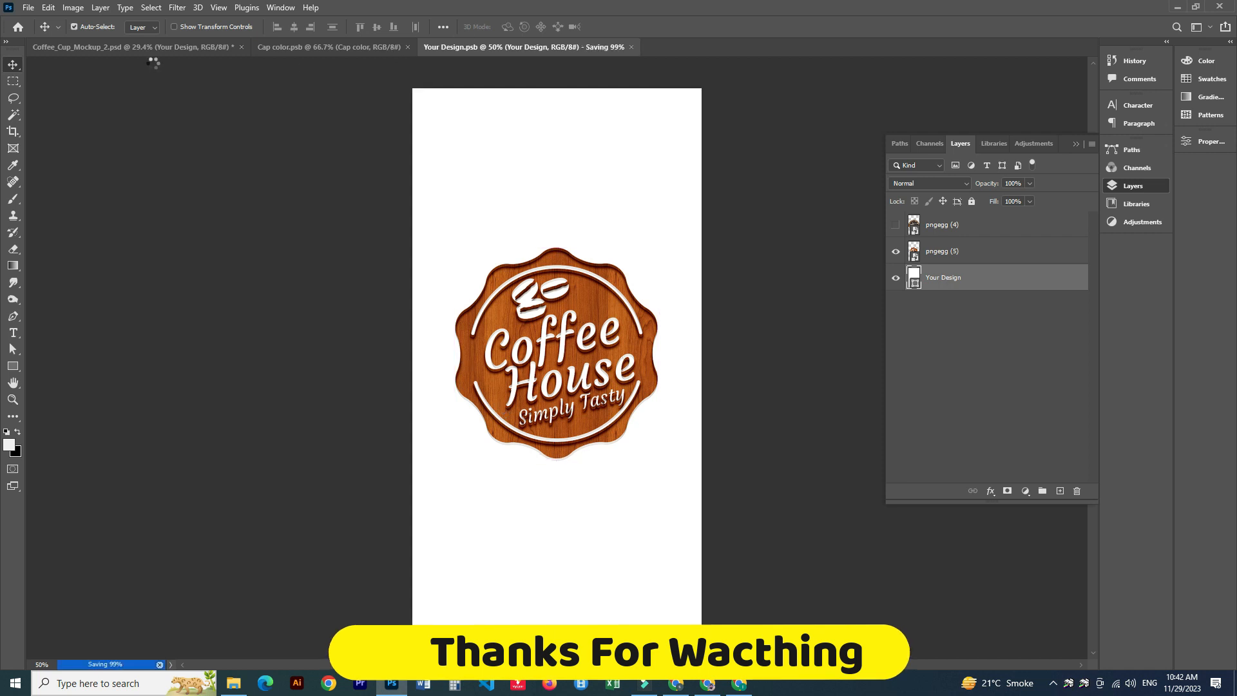
click(165, 47)
scroll(691, 443, up, 7)
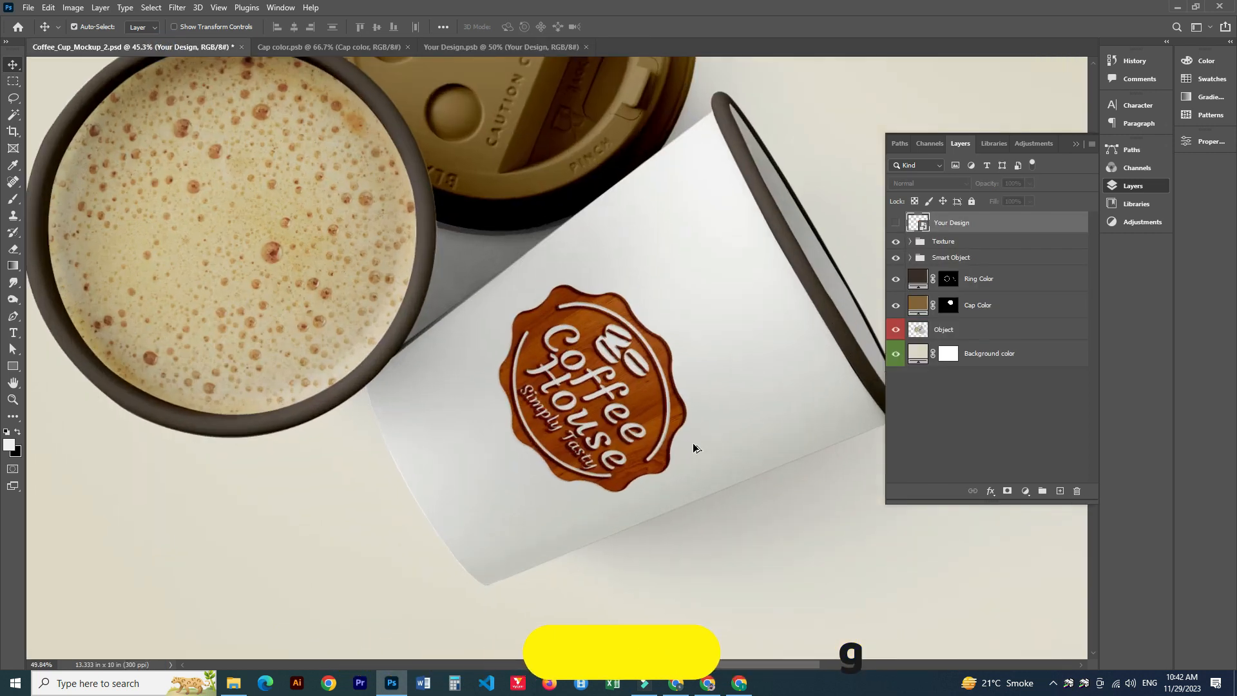